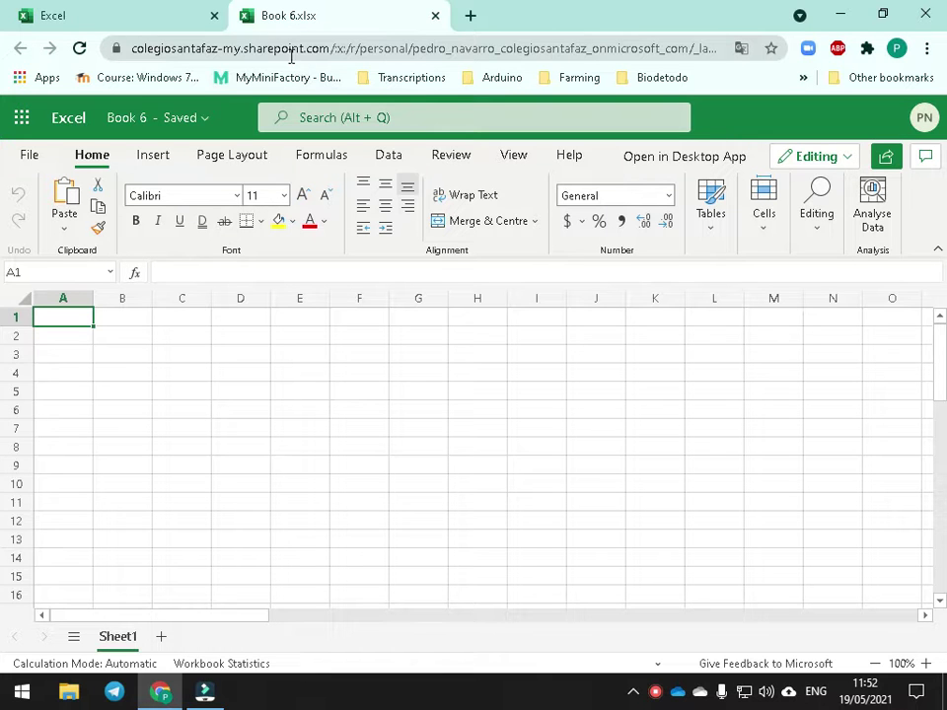
Step: Return from the Excel start page to the blank Book 6 workbook and show it full screen
left_click(85, 22)
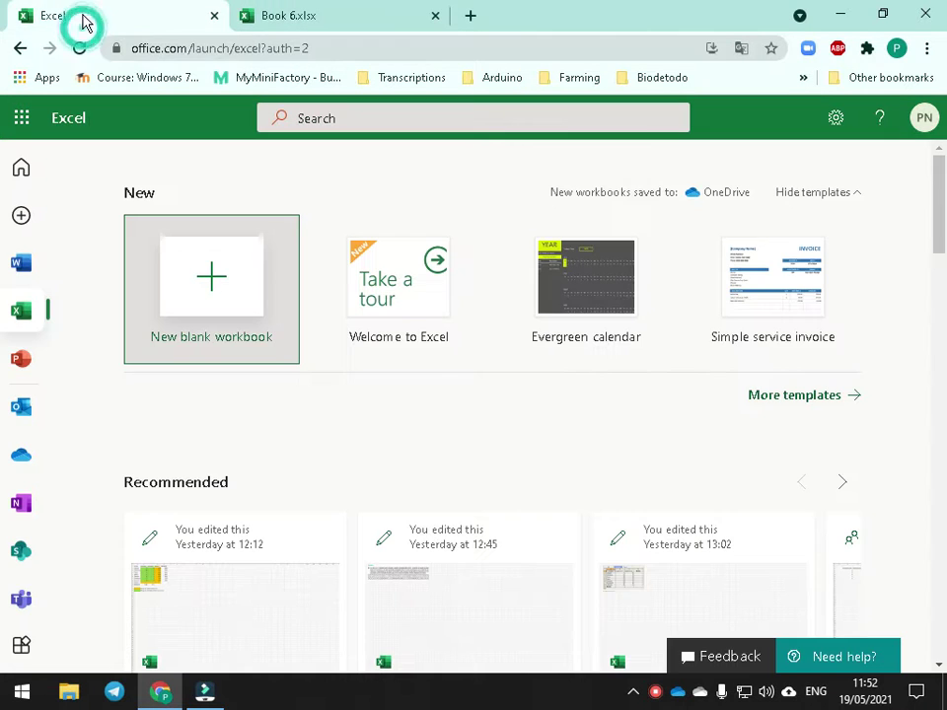
left_click(318, 24)
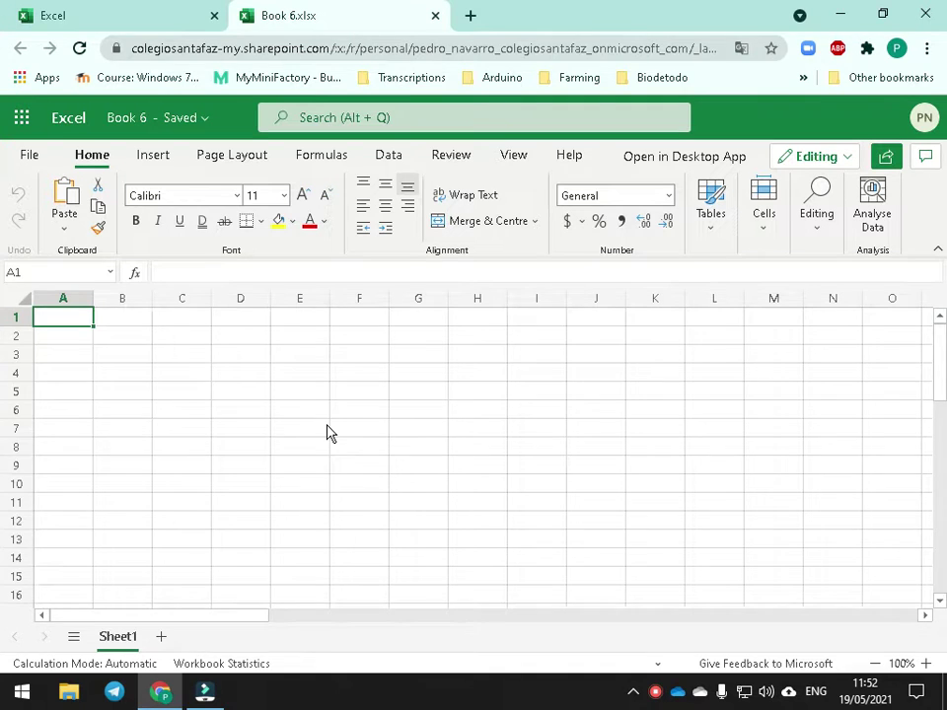
key("F11")
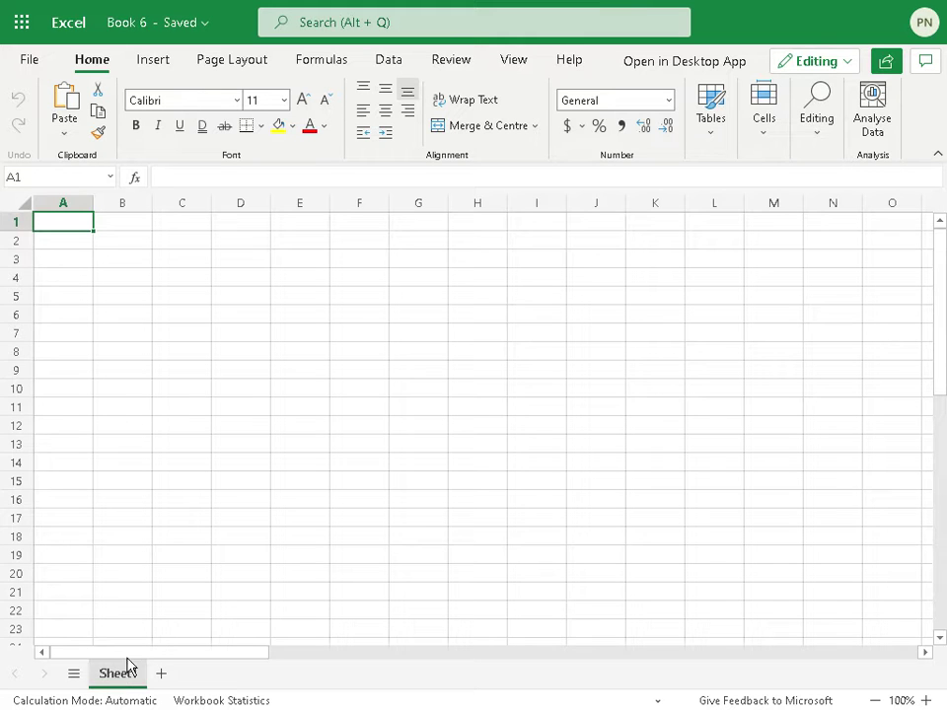
left_click(128, 274)
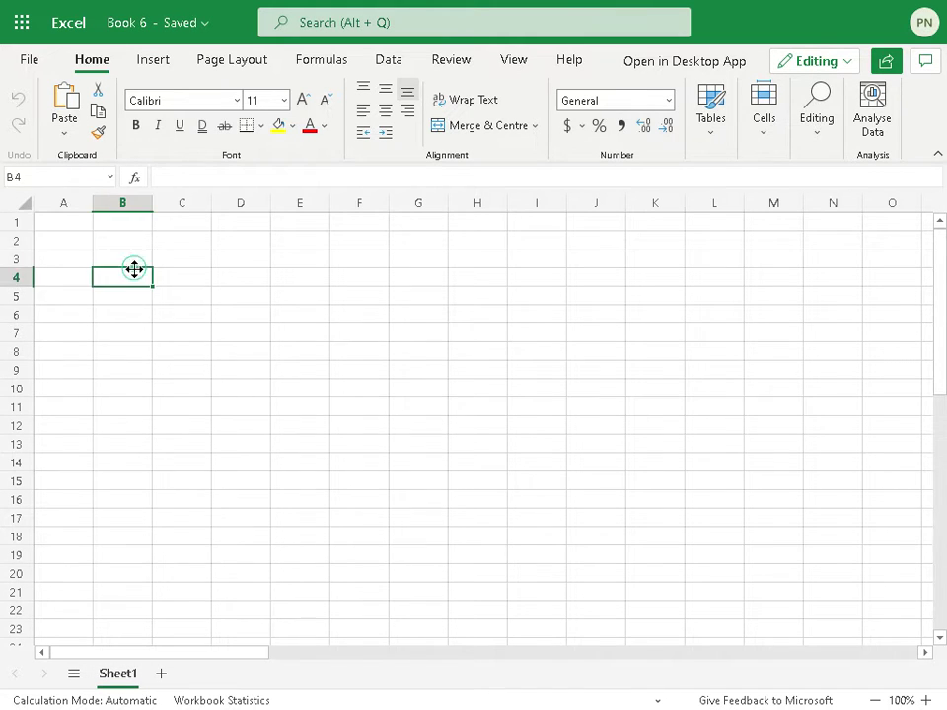
left_click(111, 334)
left_click(348, 334)
left_click(688, 411)
left_click(433, 387)
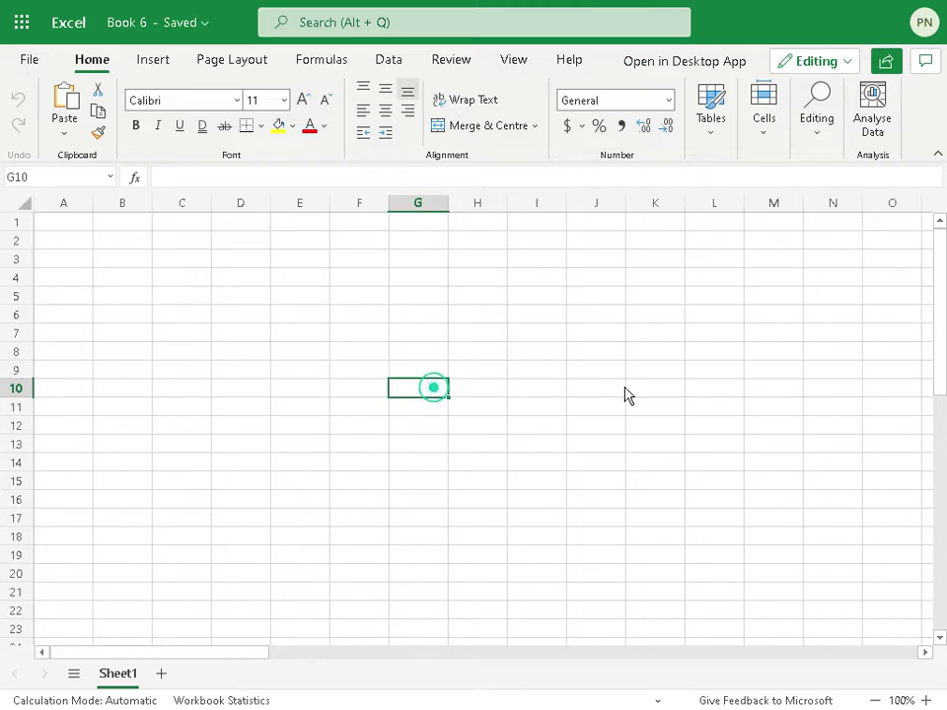
left_click(788, 484)
left_click(542, 473)
left_click(260, 414)
left_click(191, 292)
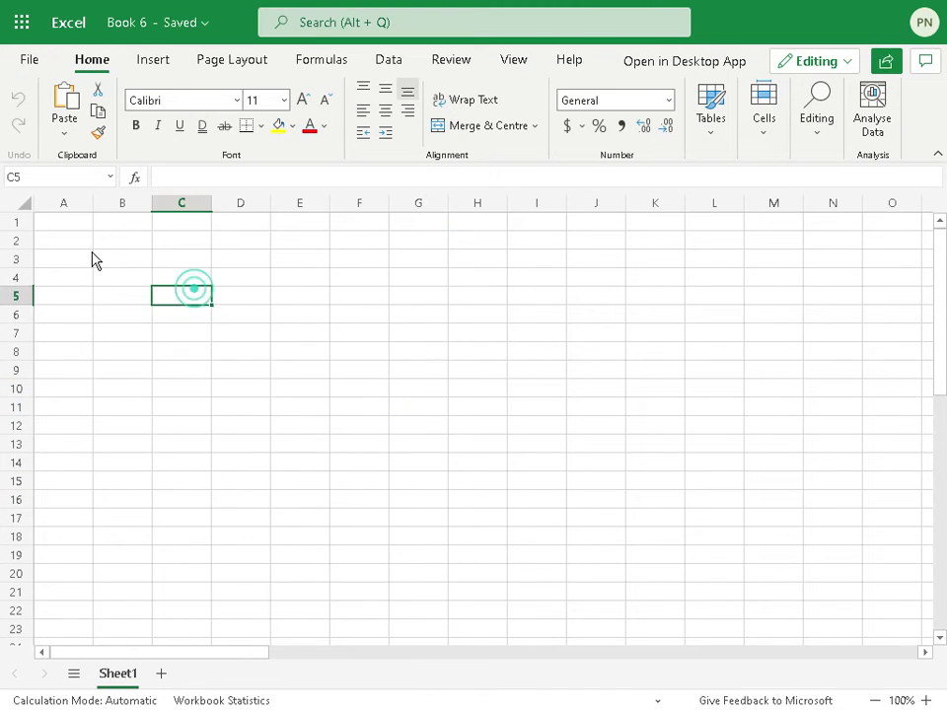
left_click(90, 252)
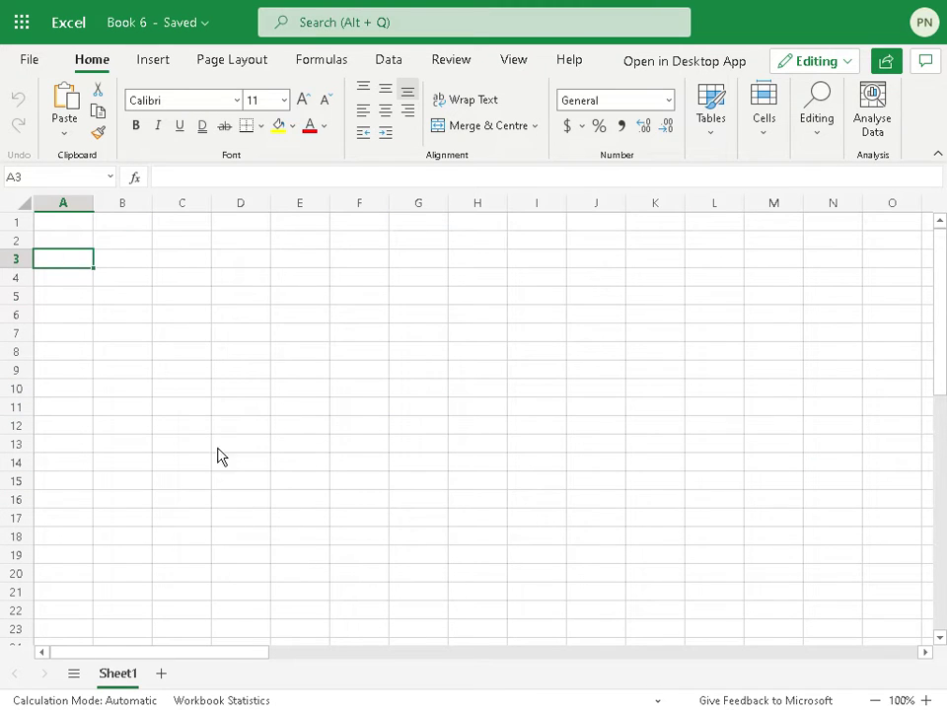
left_click(244, 302)
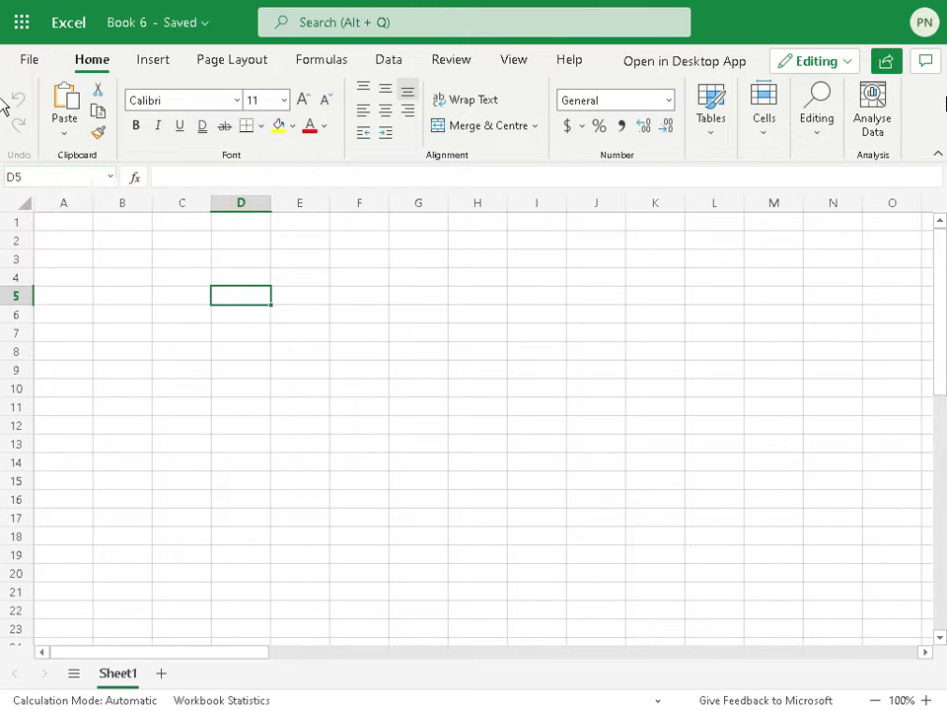
left_click(934, 154)
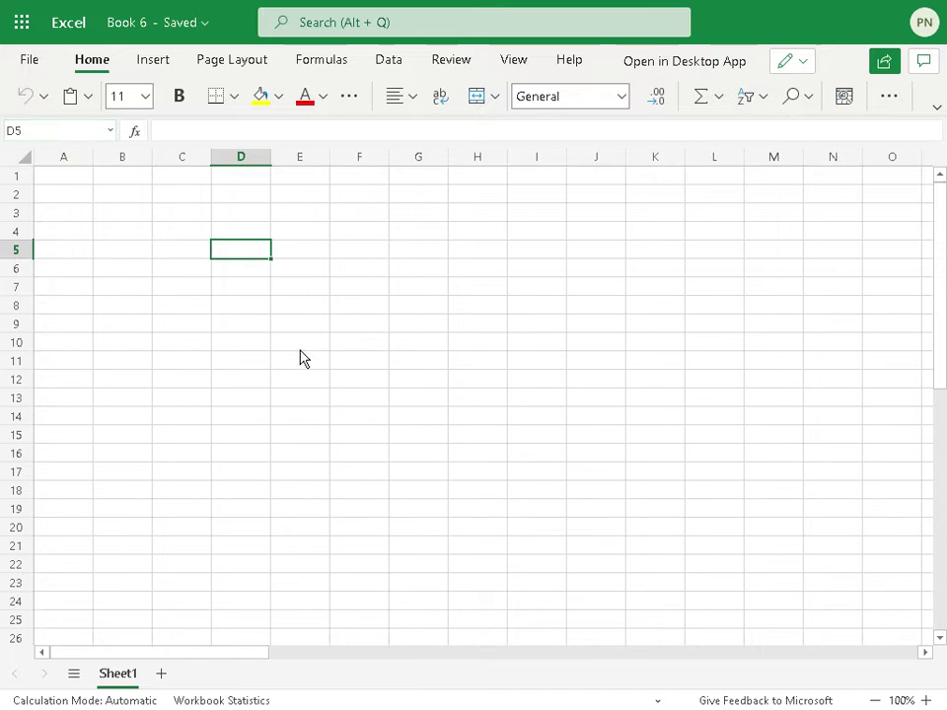
left_click(121, 357)
left_click(85, 247)
left_click(355, 226)
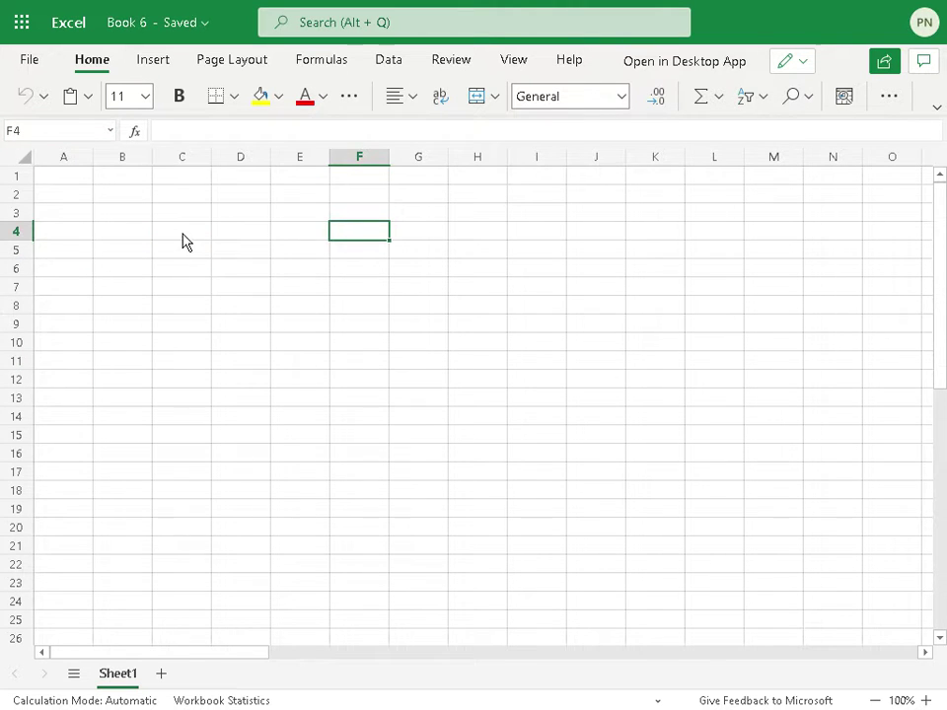
left_click_drag(181, 231, 194, 362)
mouse_move(233, 235)
left_mouse_down()
mouse_move(375, 326)
mouse_move(423, 422)
left_mouse_up()
left_click_drag(375, 367, 172, 361)
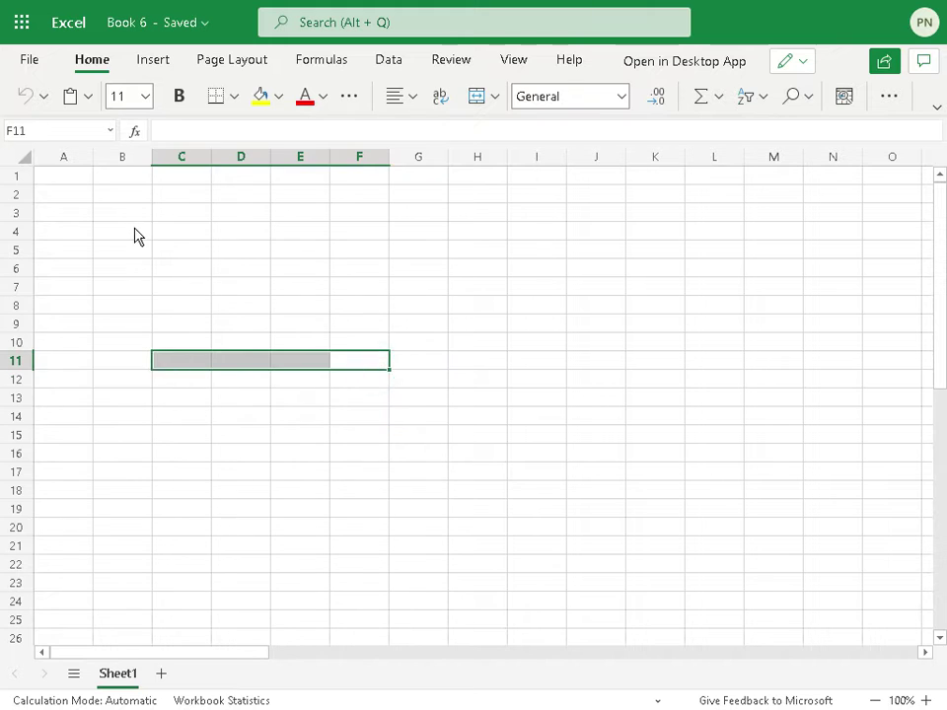
left_click_drag(131, 228, 132, 416)
left_click_drag(232, 315, 349, 321)
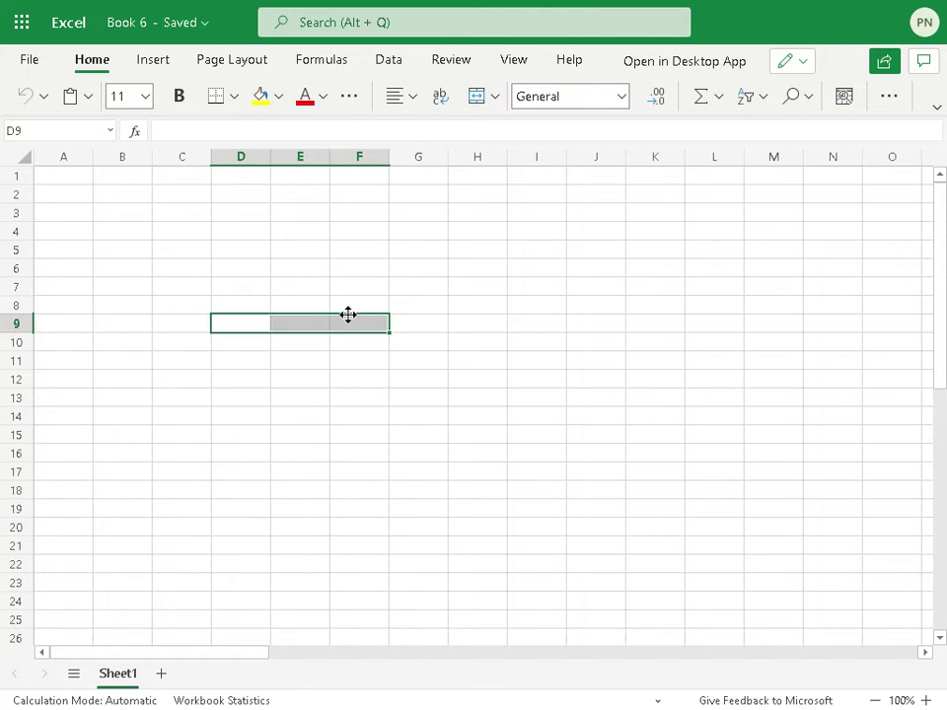
left_click(933, 103)
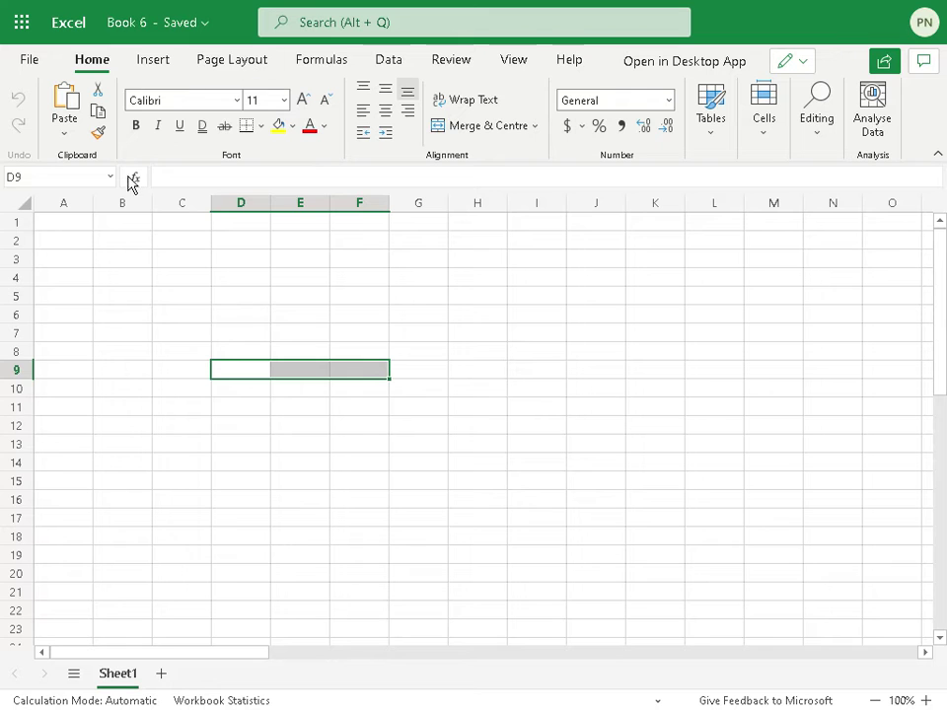
left_click(209, 315)
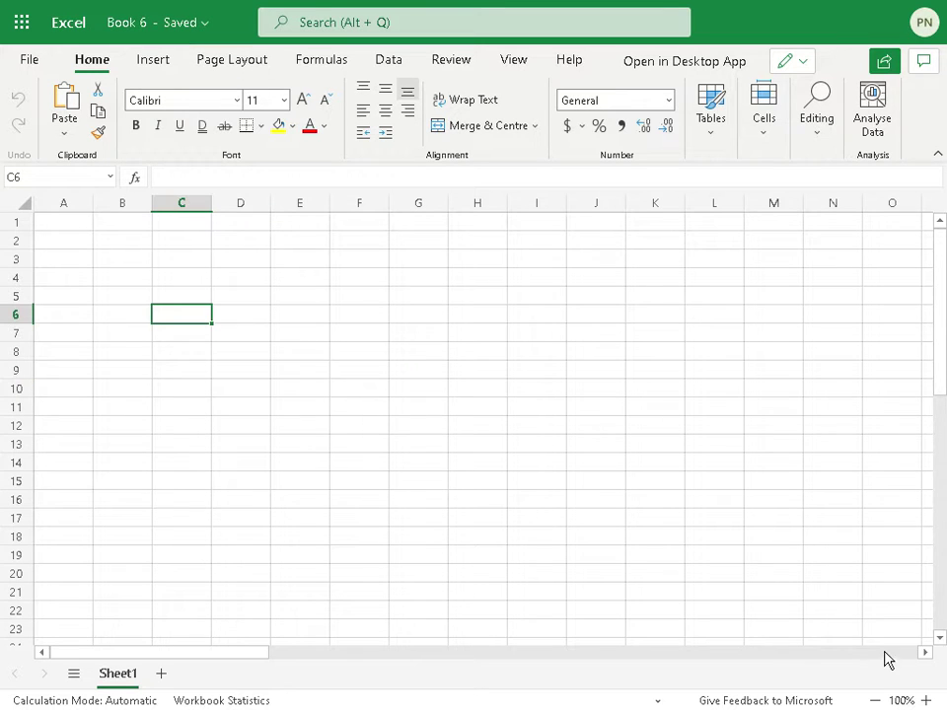
Step: Zoom the sheet to 150%, scroll back to column A and select cell B3
left_click(926, 700)
left_click(925, 700)
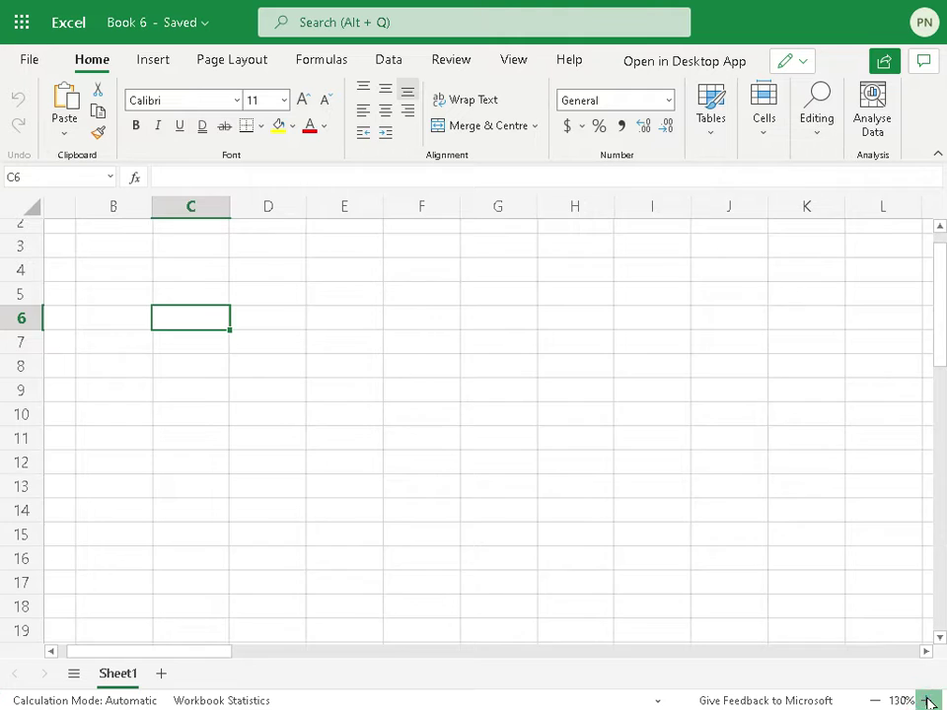
left_click(926, 700)
left_click(926, 700)
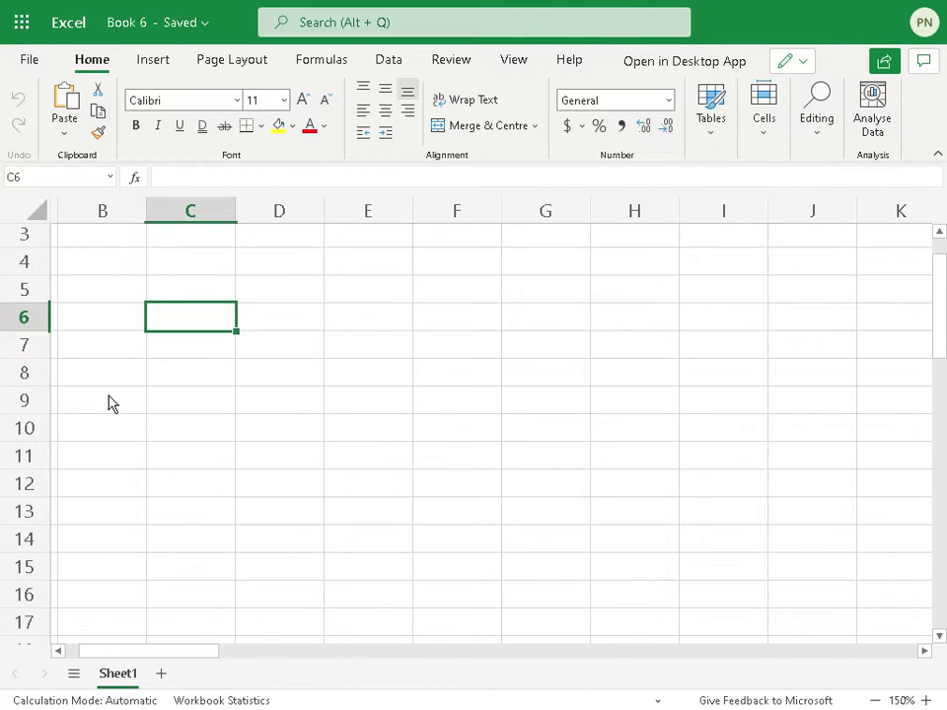
mouse_move(106, 651)
left_mouse_down()
mouse_move(75, 663)
mouse_move(503, 662)
mouse_move(88, 661)
left_mouse_up()
scroll(99, 256, "up", 1)
scroll(79, 227, "up", 1)
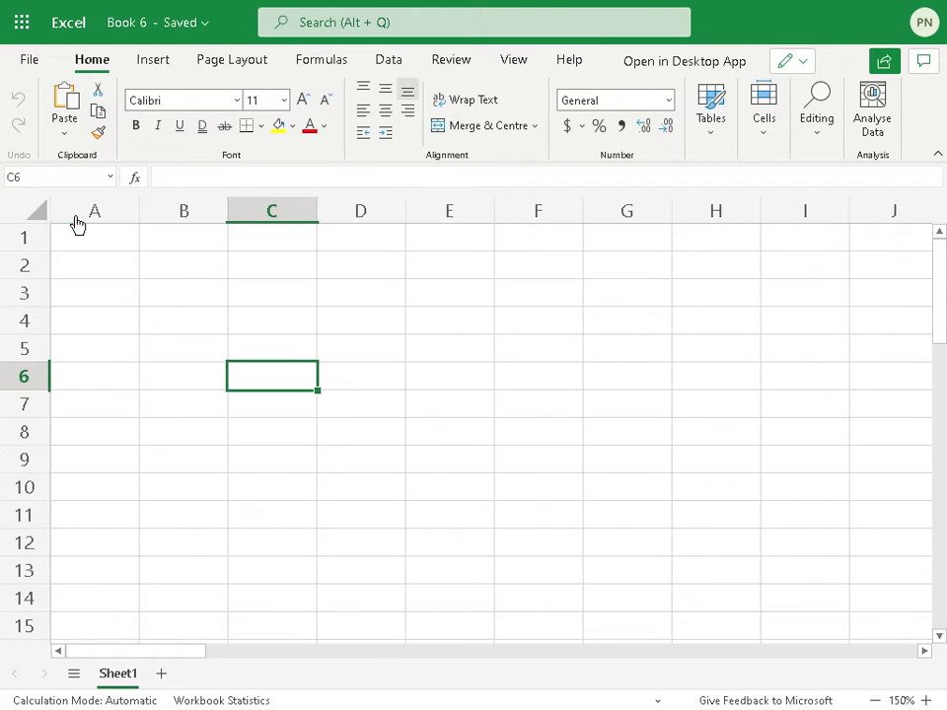
left_click(75, 227)
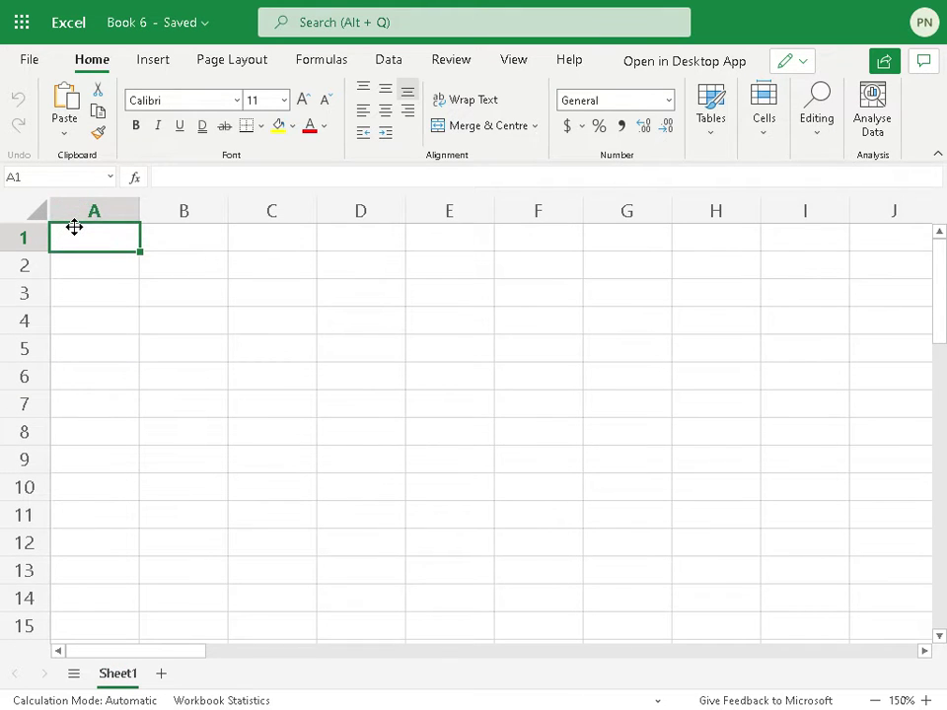
left_click(191, 269)
left_click(199, 299)
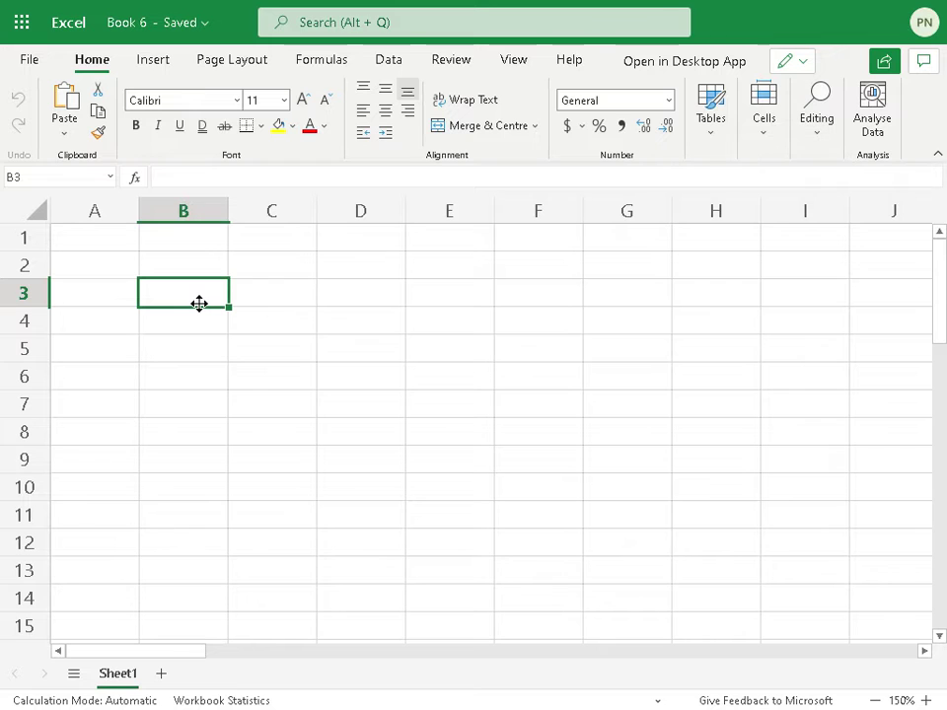
Step: Enter the heading 'Ecuaciones' in B3 and widen column B to fit it
type("Ecuaciones")
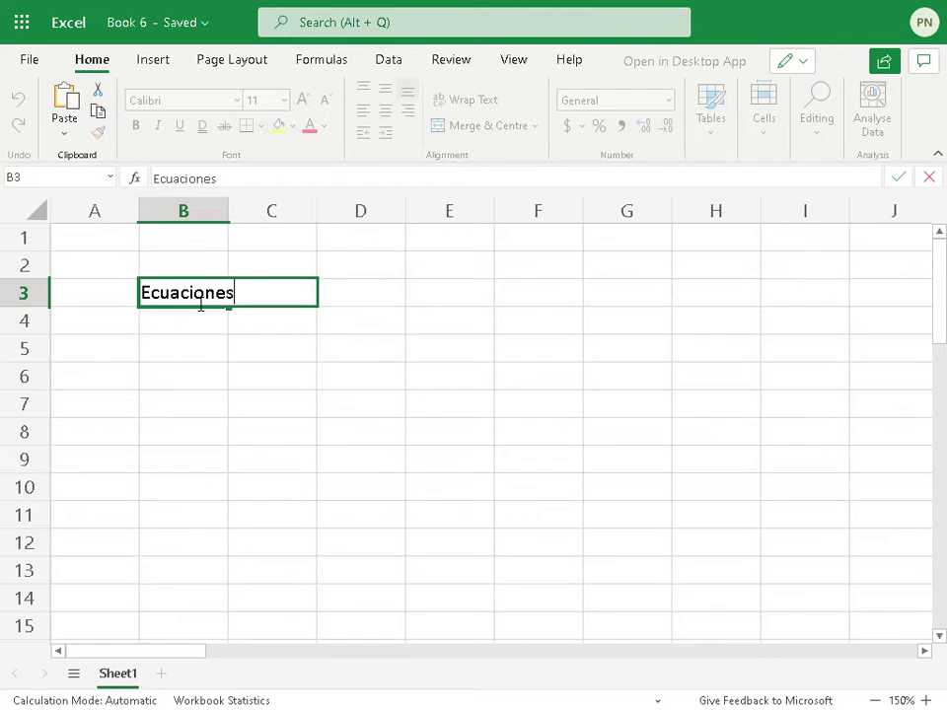
key("Return")
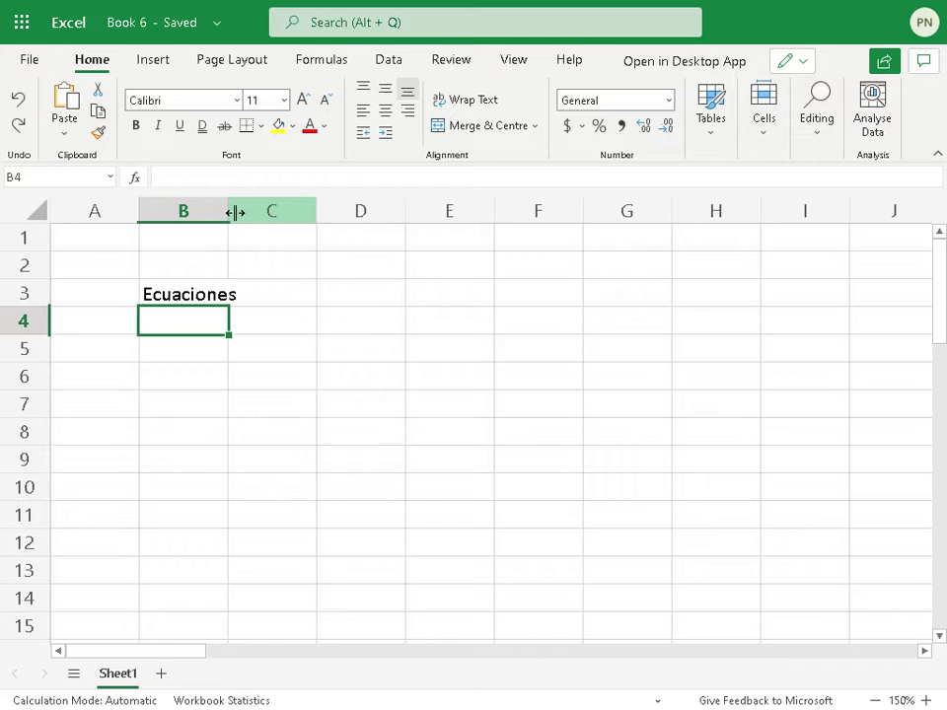
left_click_drag(228, 211, 263, 215)
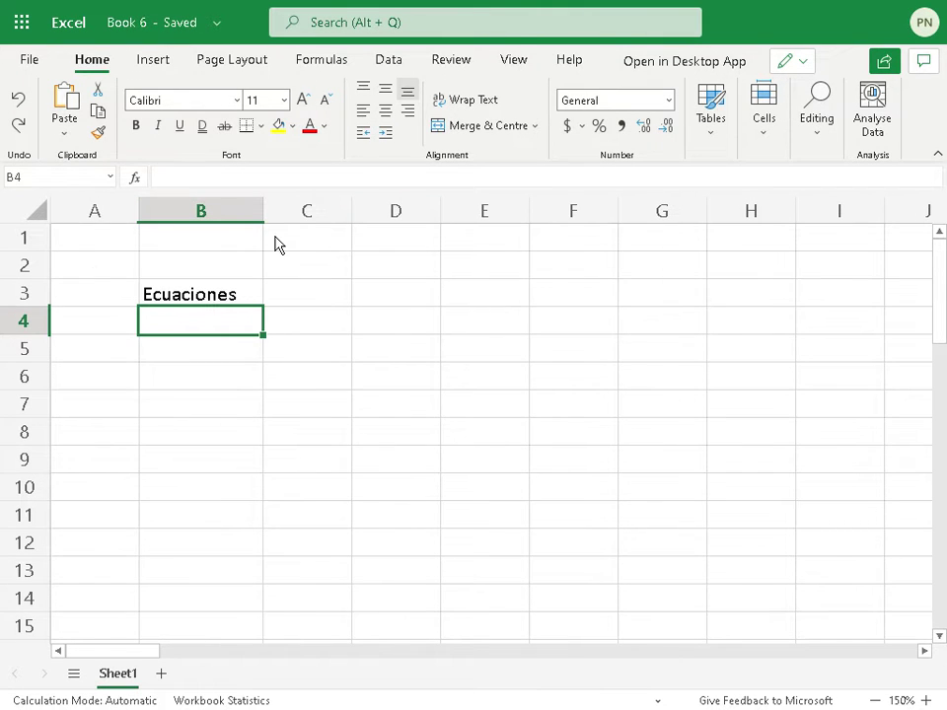
left_click(179, 300)
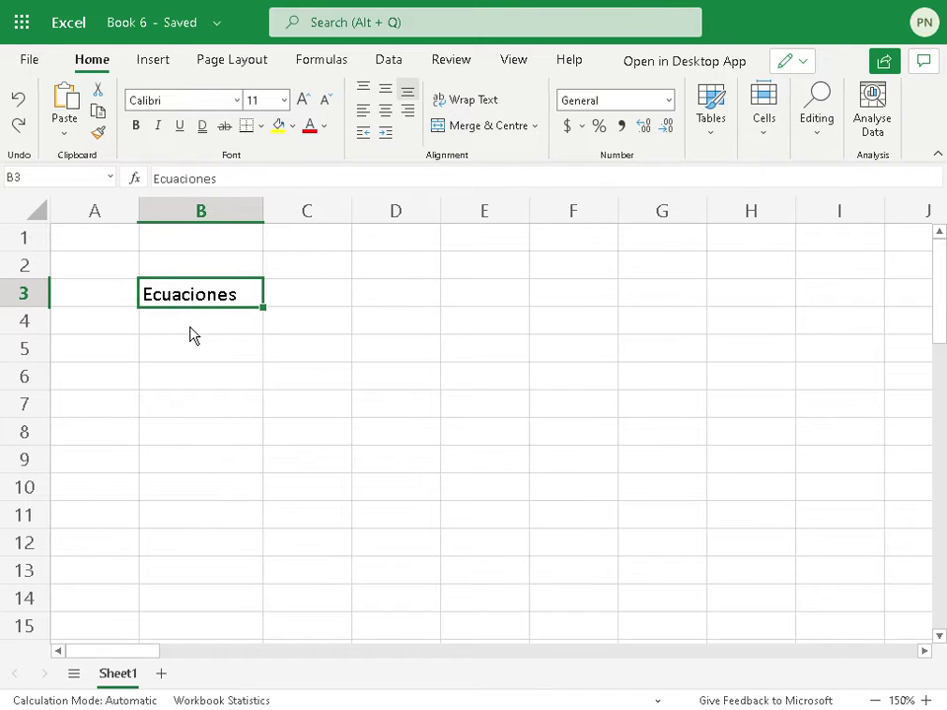
Step: Enter the number 100 in B4 and the text 1OO in B5
left_click(190, 332)
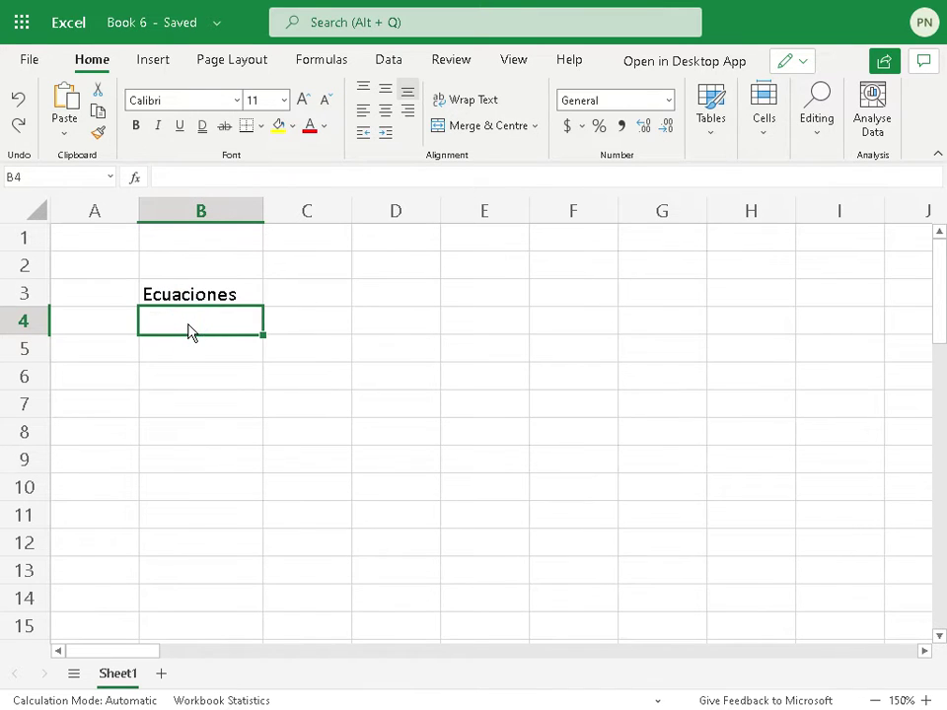
type("100")
key("Return")
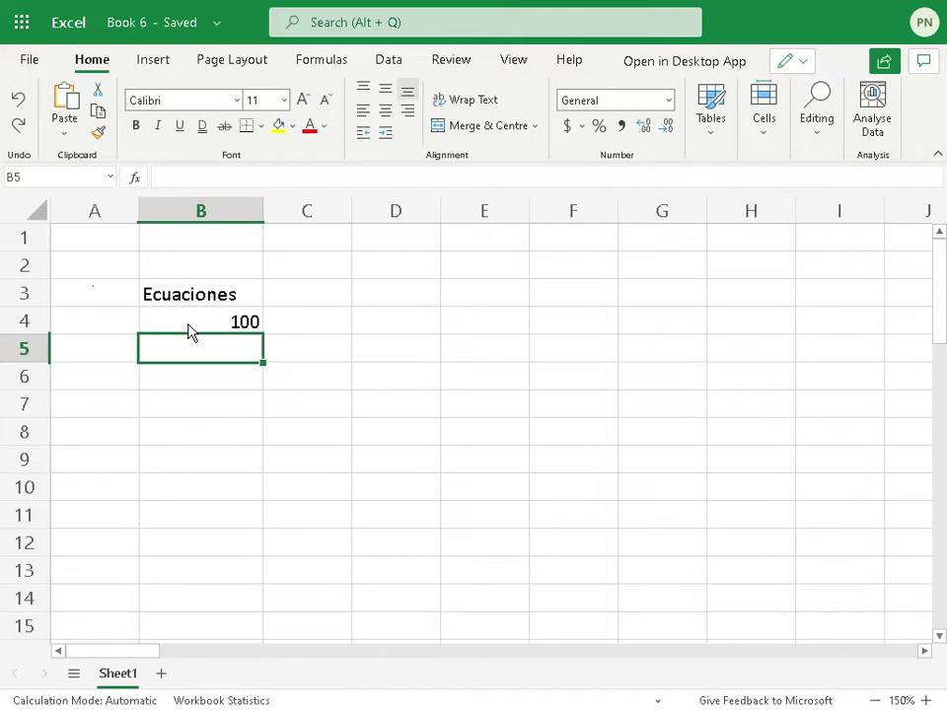
type("1")
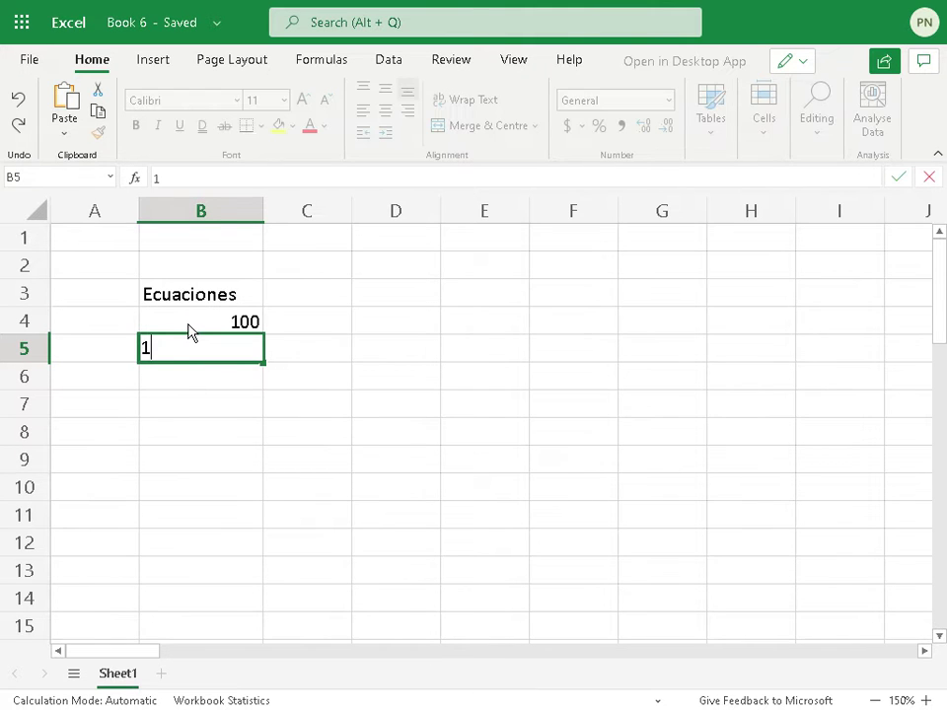
type("00")
key("Return")
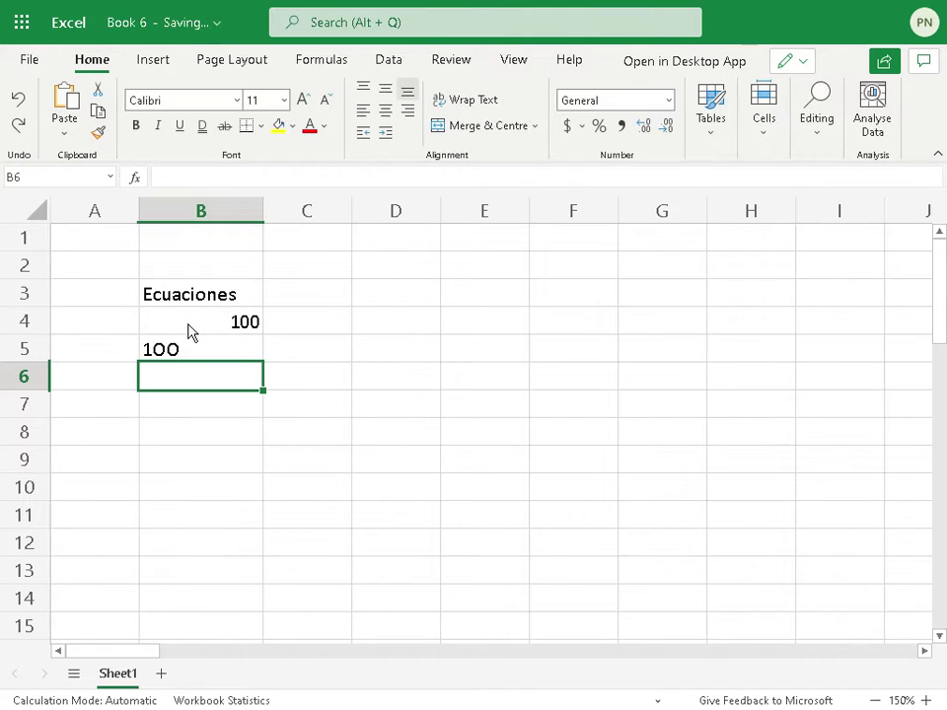
left_click(181, 356)
left_click(180, 357)
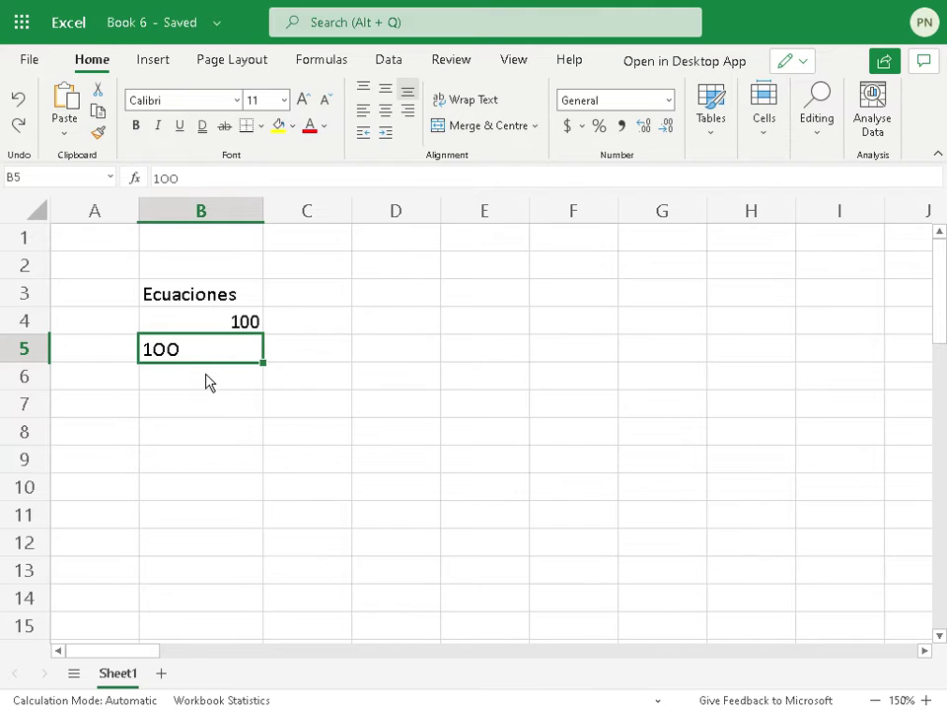
Step: Enter the test values 1o2, 102 and 102 down D4:D6
left_click(391, 327)
type("1")
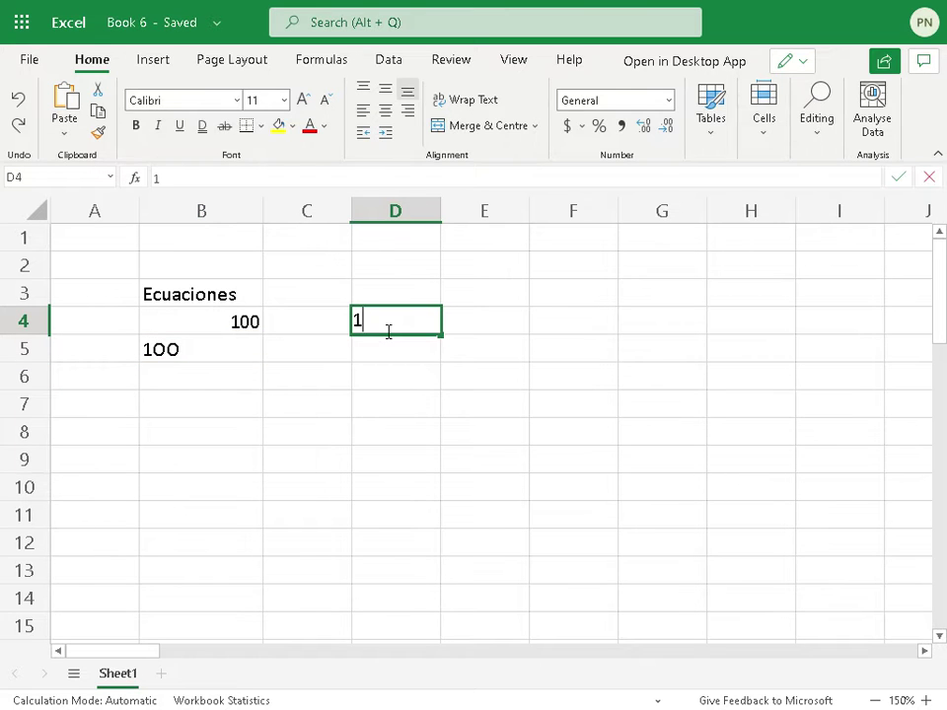
type("o2")
key("Return")
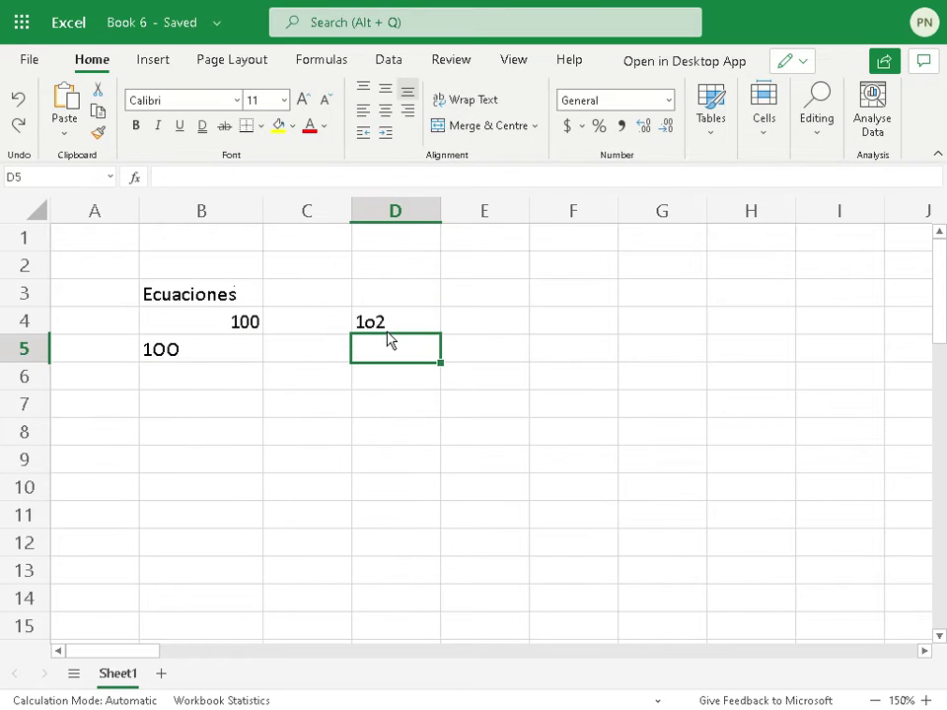
type("102")
key("Return")
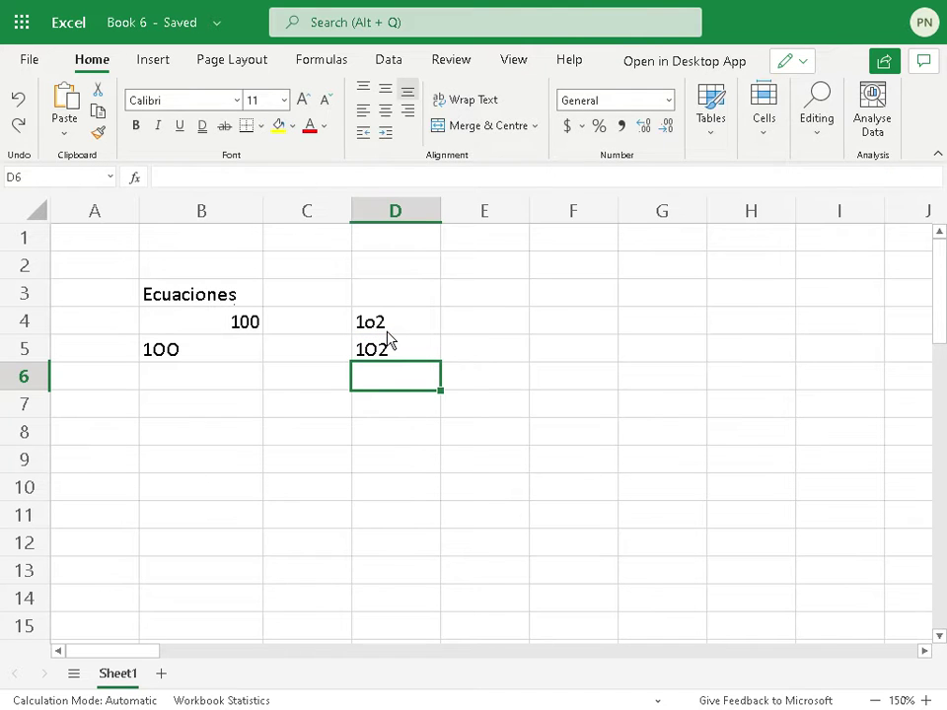
type("102")
key("Return")
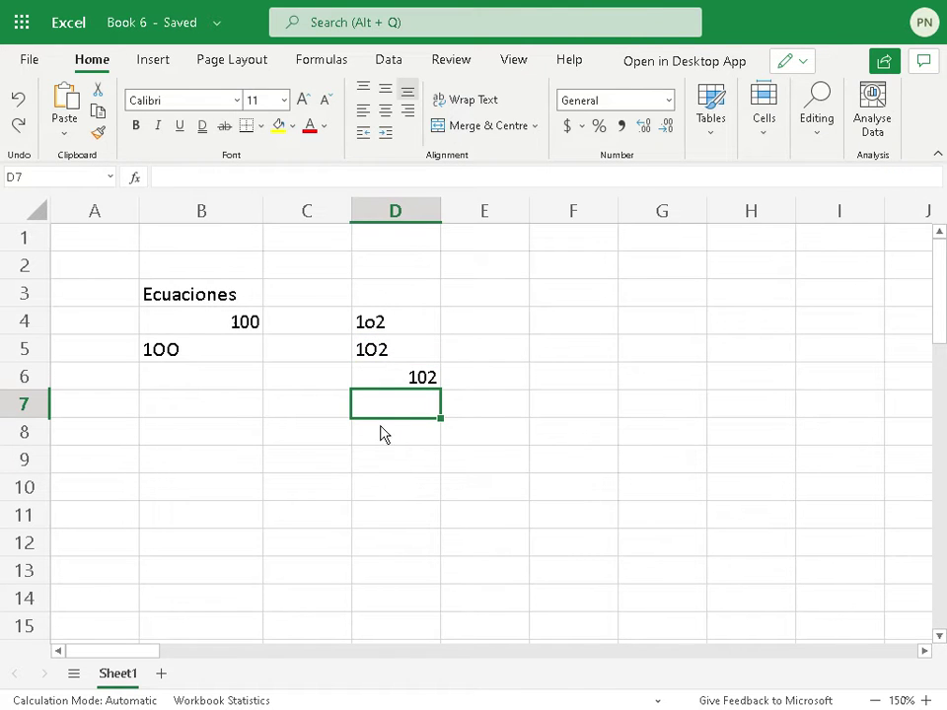
Step: Delete the test values in D4:D6 and the entries in B2:B6
left_click(422, 376)
left_click_drag(404, 318, 408, 380)
key("Delete")
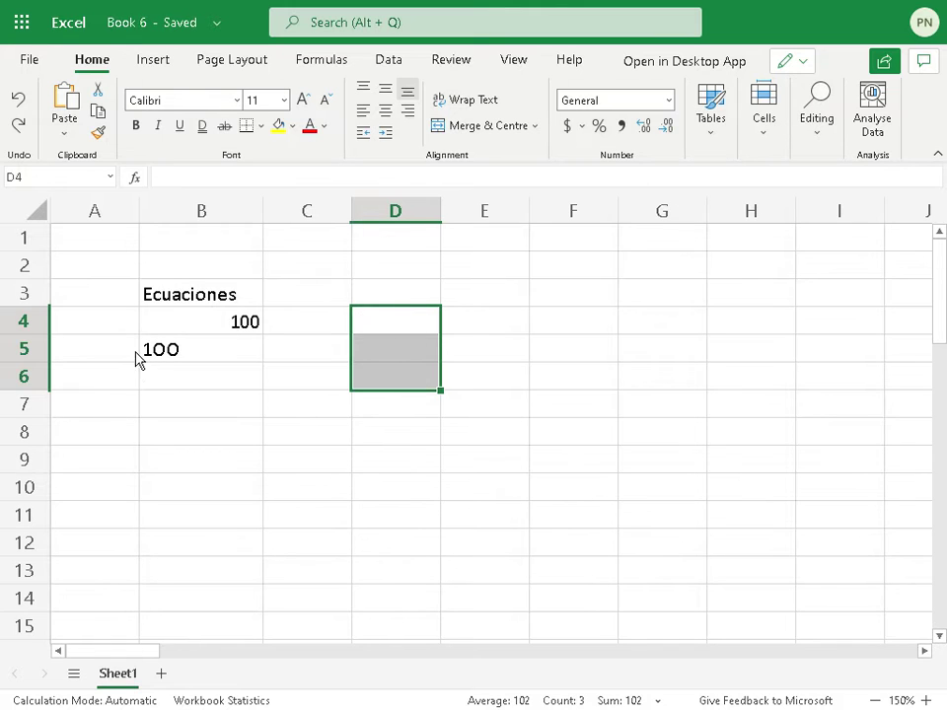
left_click_drag(173, 266, 182, 385)
key("Delete")
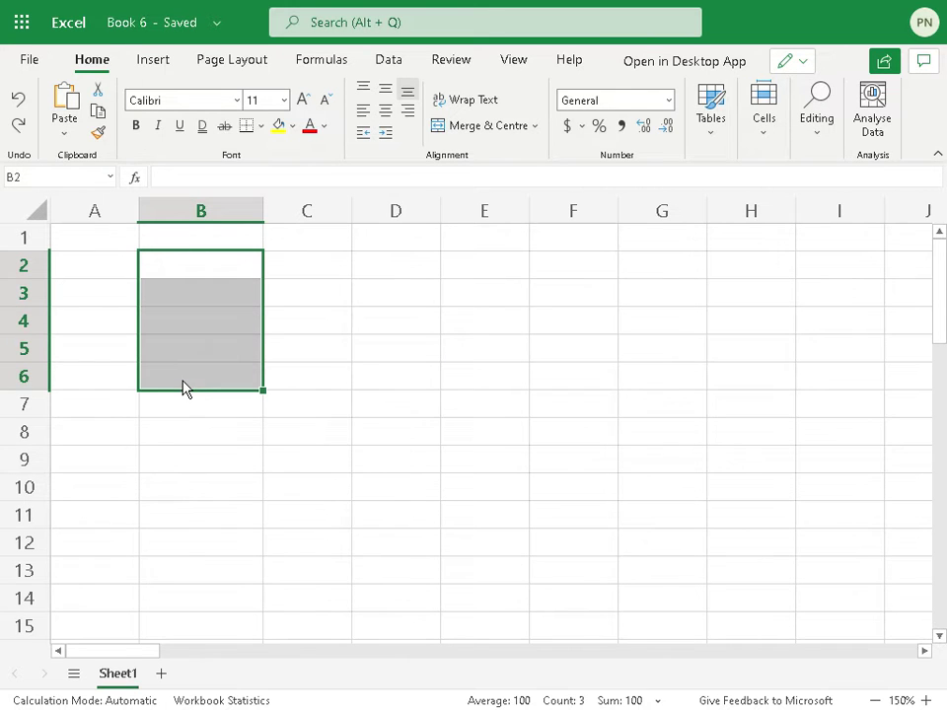
Step: Enter 'Texto' in B3 and the number 100 in B4
left_click(231, 498)
left_click(200, 301)
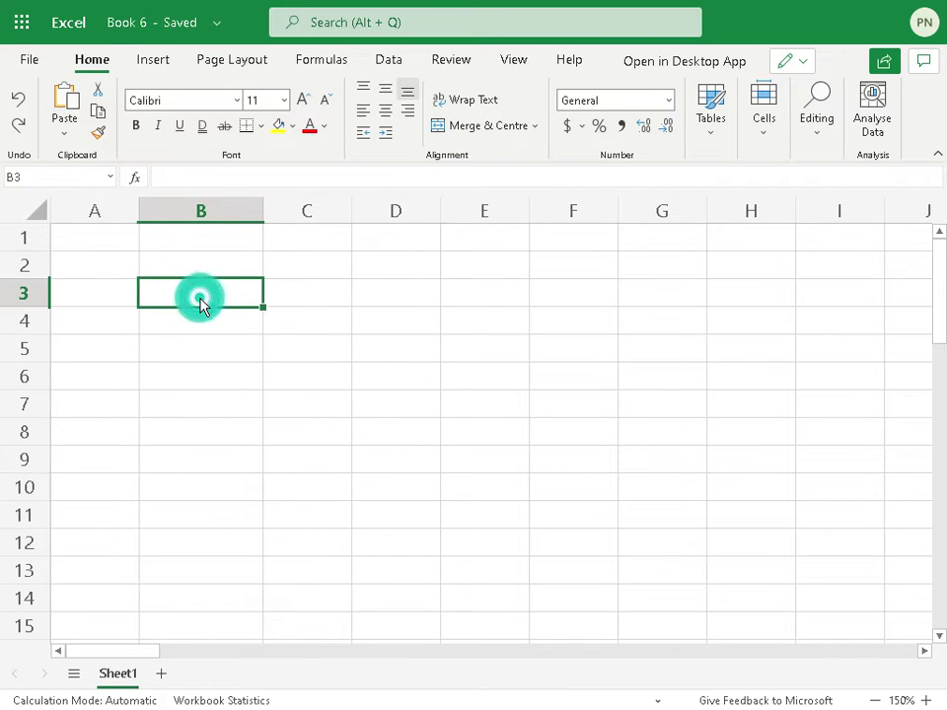
type("Texto")
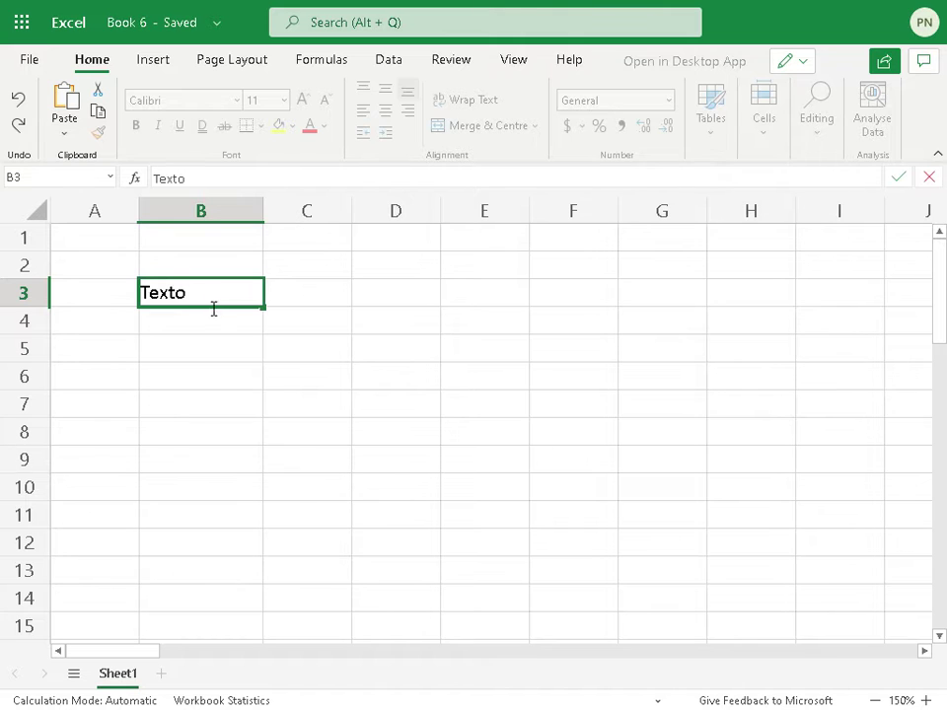
left_click(290, 430)
left_click(190, 299)
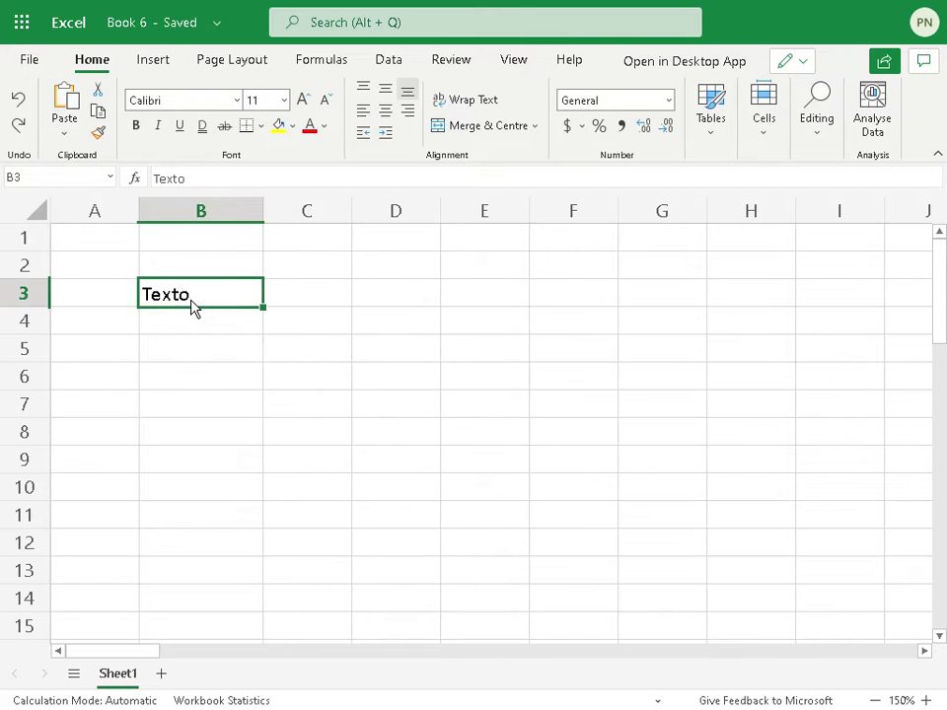
left_click(190, 329)
type("100")
key("Return")
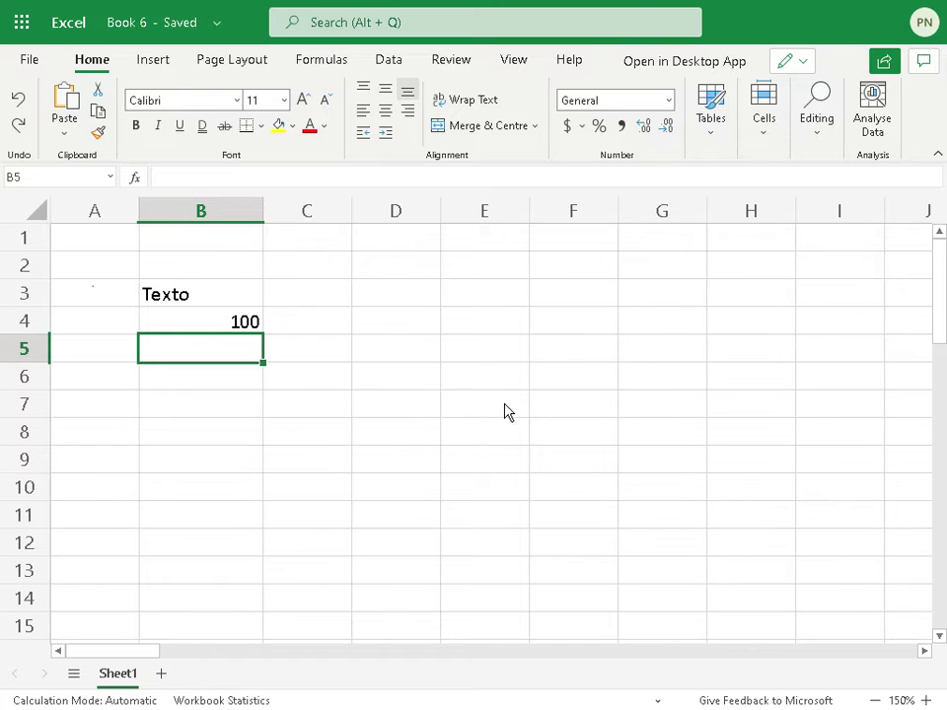
Step: Add the heading 'Operadores matemáticos' in cell E3
left_click(558, 323)
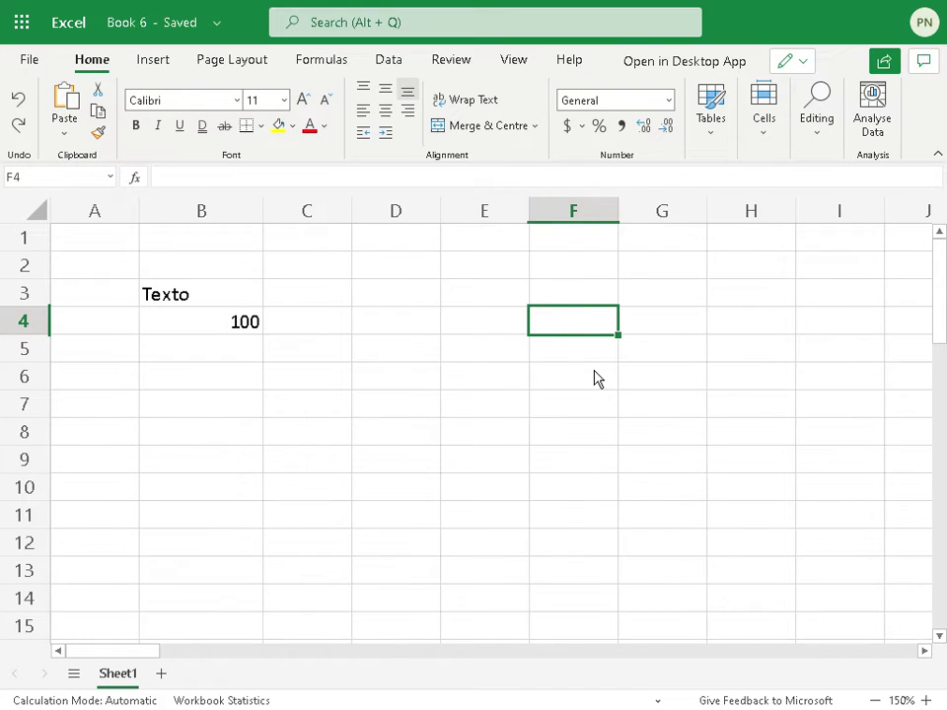
key("Up")
key("Left")
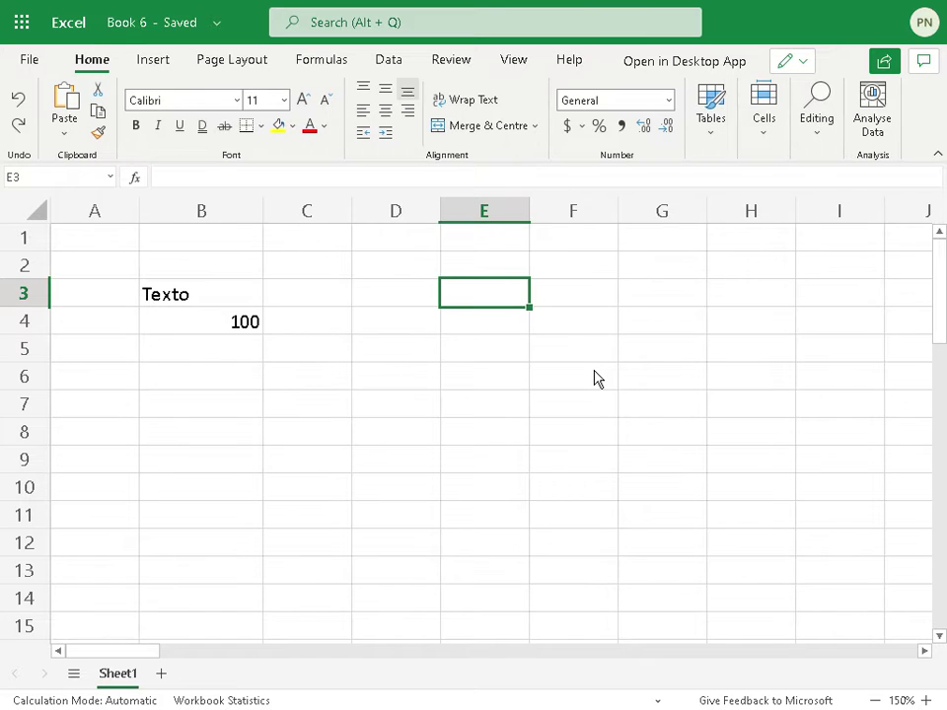
type("Operadores")
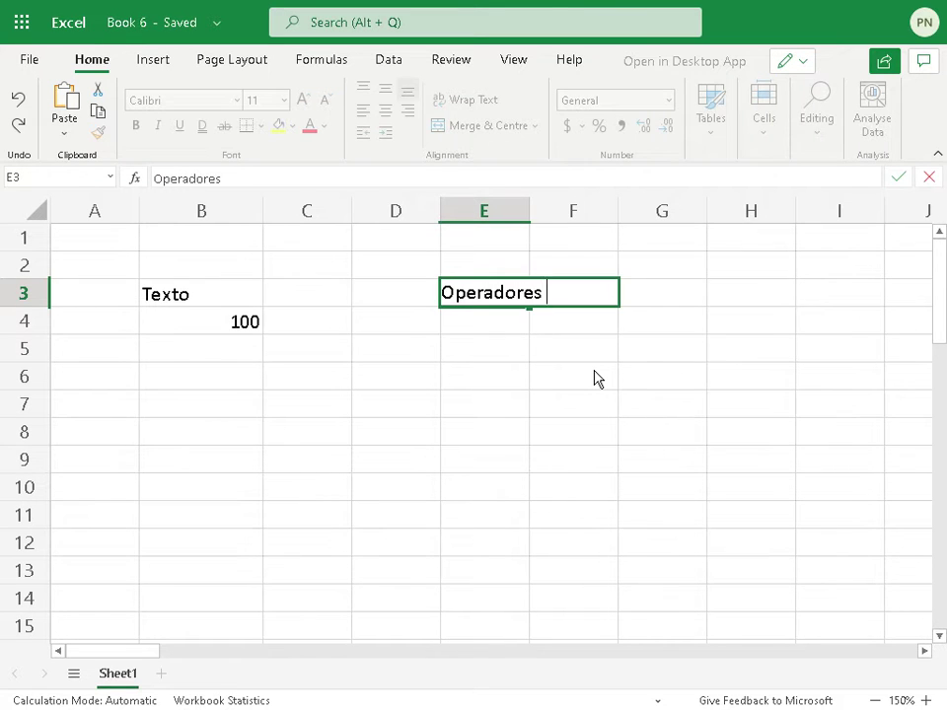
type("matem")
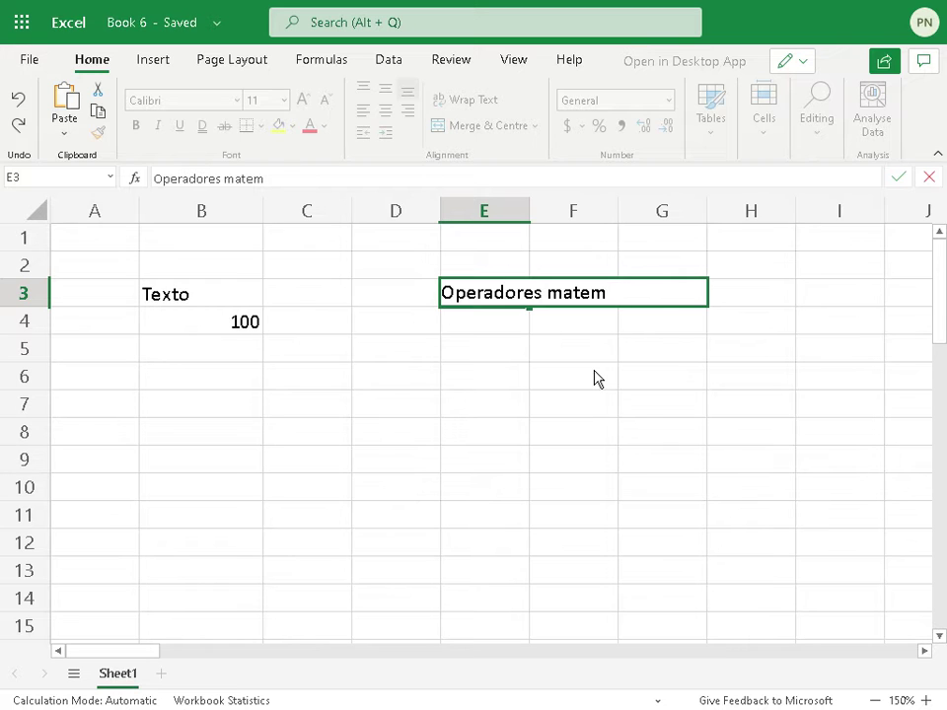
type("'aticosátic")
type("os")
key("Return")
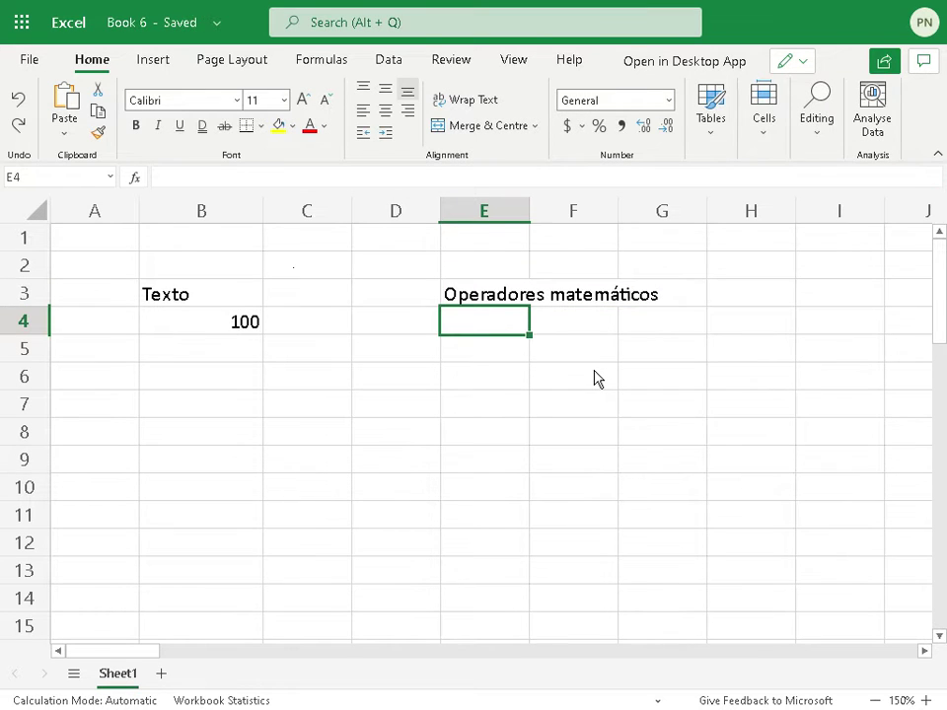
Step: List the operators +, -, *, /, ^ and : down E4:E9
type("+")
key("Return")
type("-")
key("Return")
type("*")
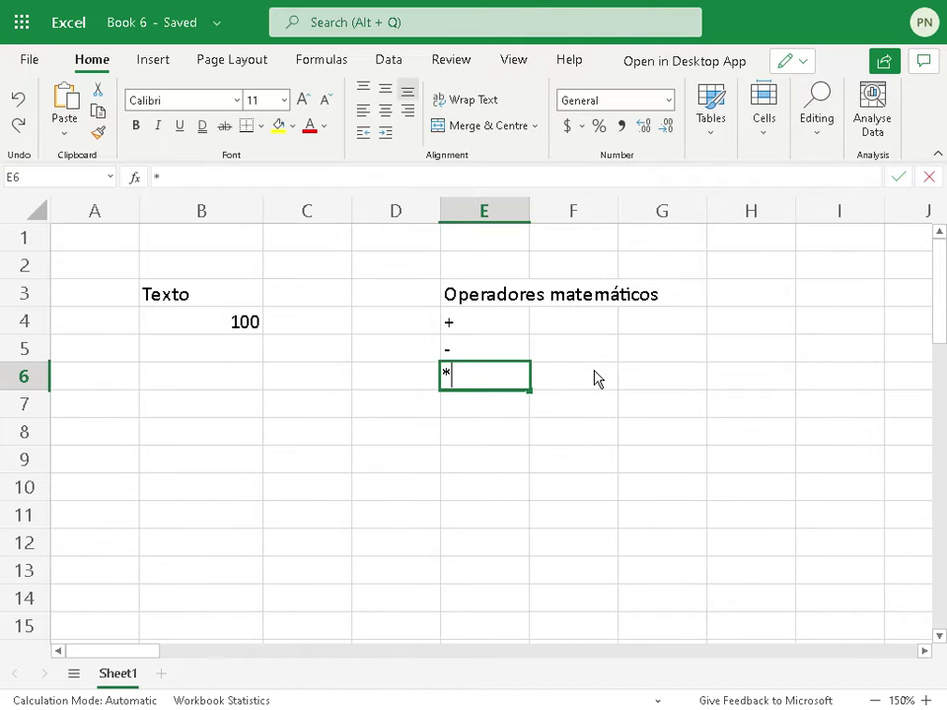
key("Return")
type("/")
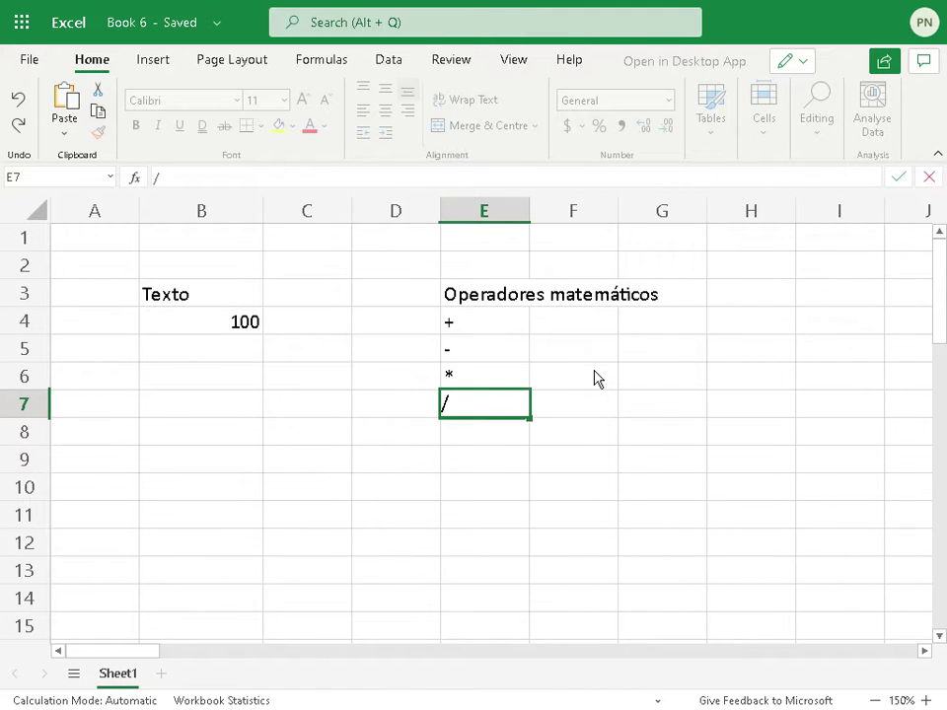
key("Return")
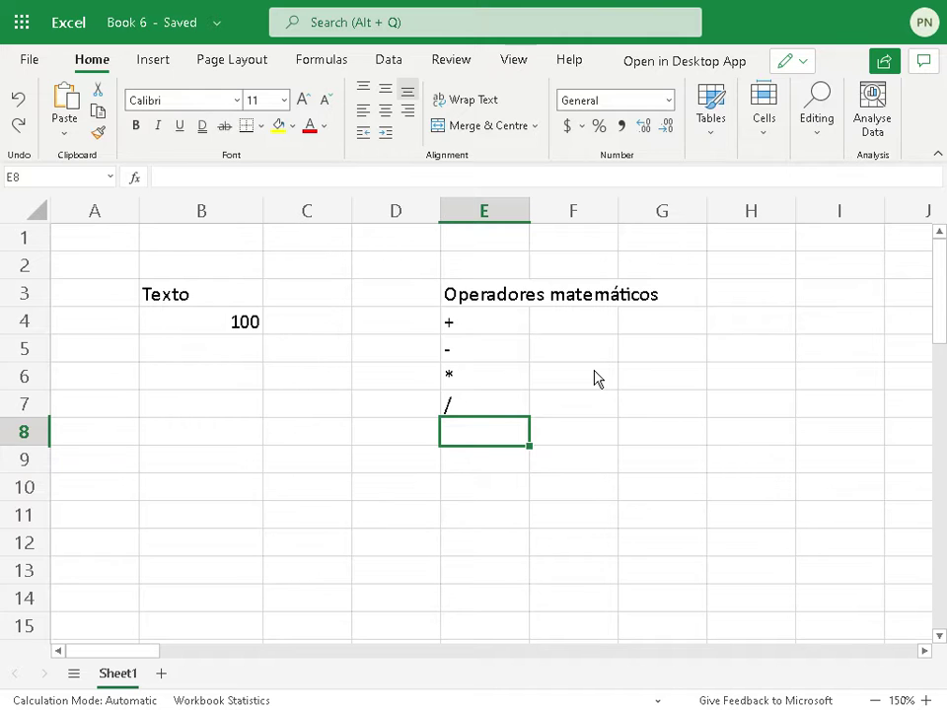
type("^")
key("Return")
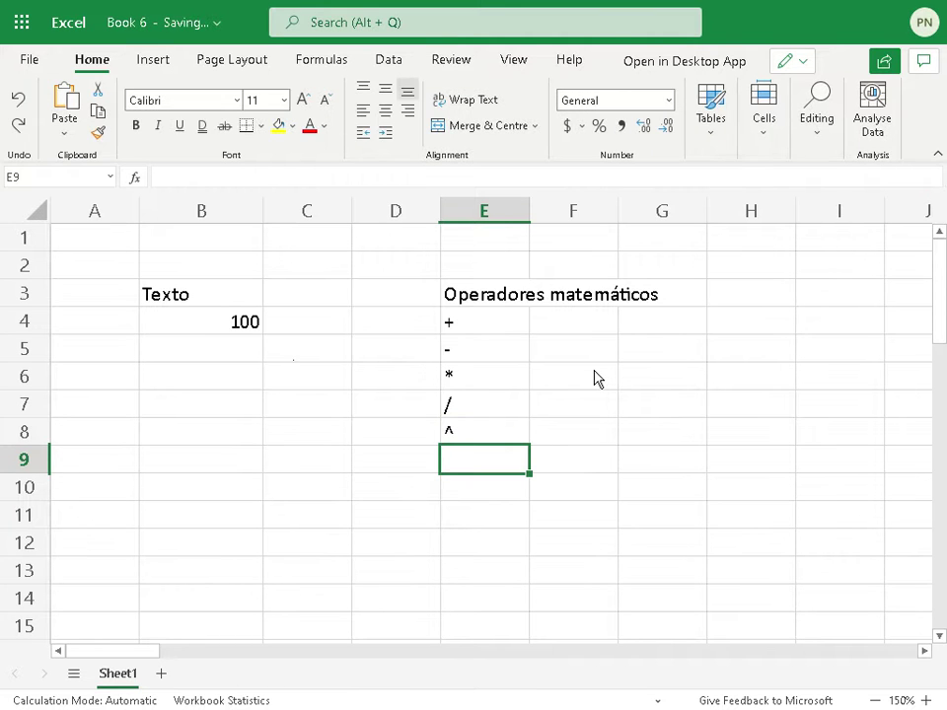
type(":")
key("Return")
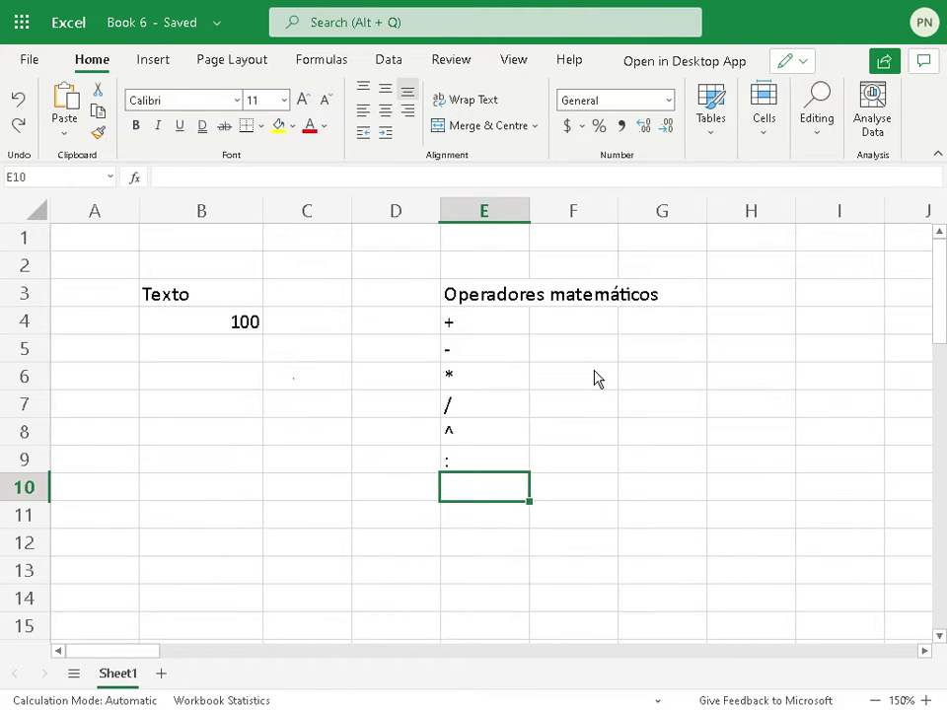
Step: Name the first operators Suma, Resta and Multi in F4:F6
left_click(560, 324)
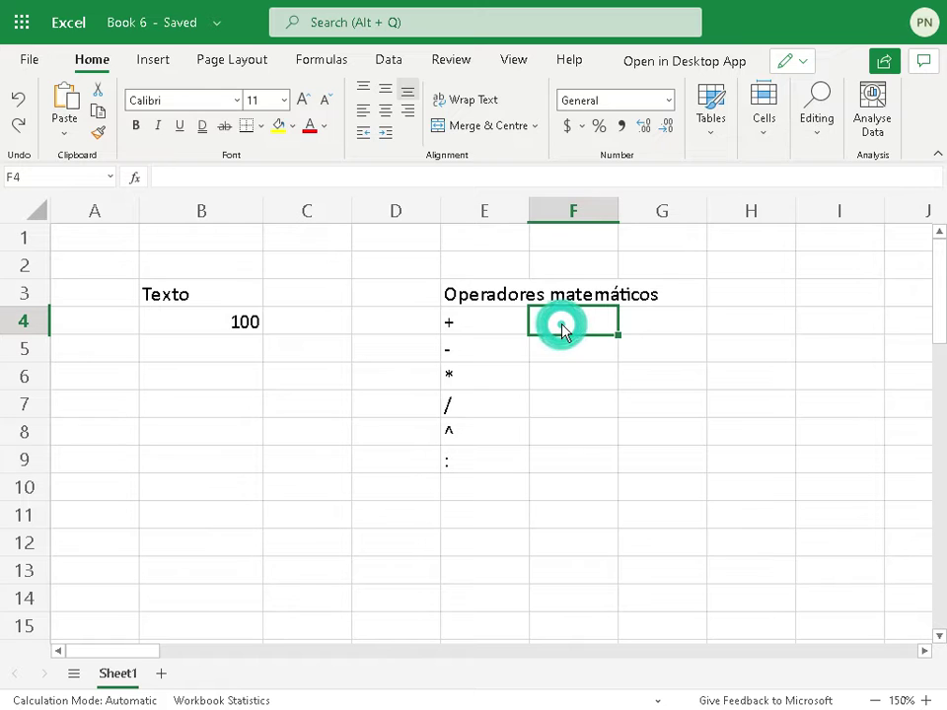
type("Suma")
key("Return")
type("Resta")
key("Return")
type("M")
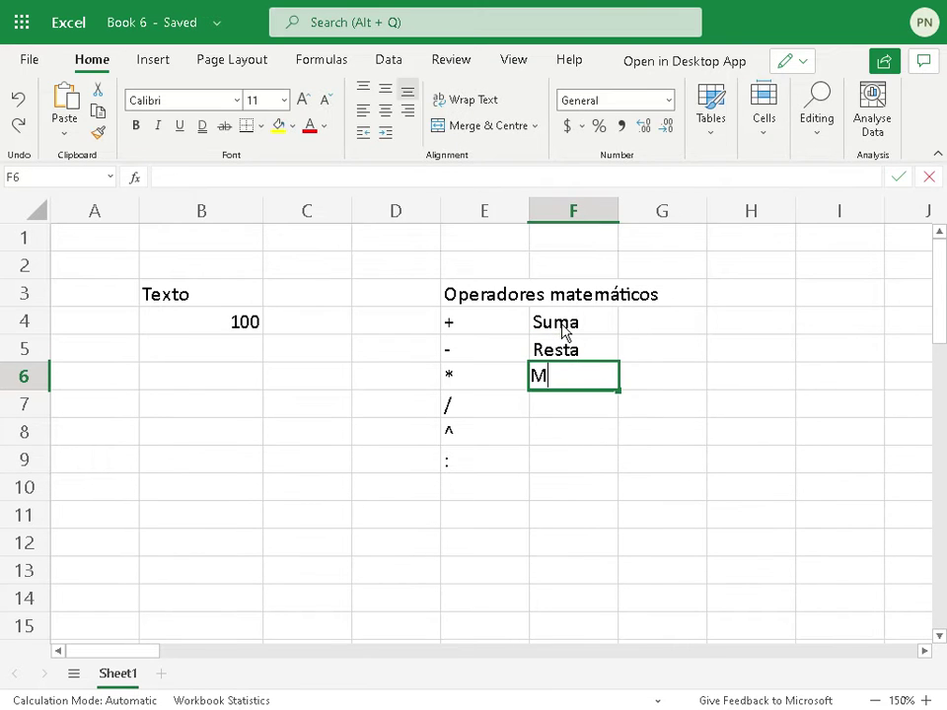
type("ul")
key("Return")
Step: Add Div, Potencia and Rango in F7:F9, then briefly select the E4:F8 table
type("Di")
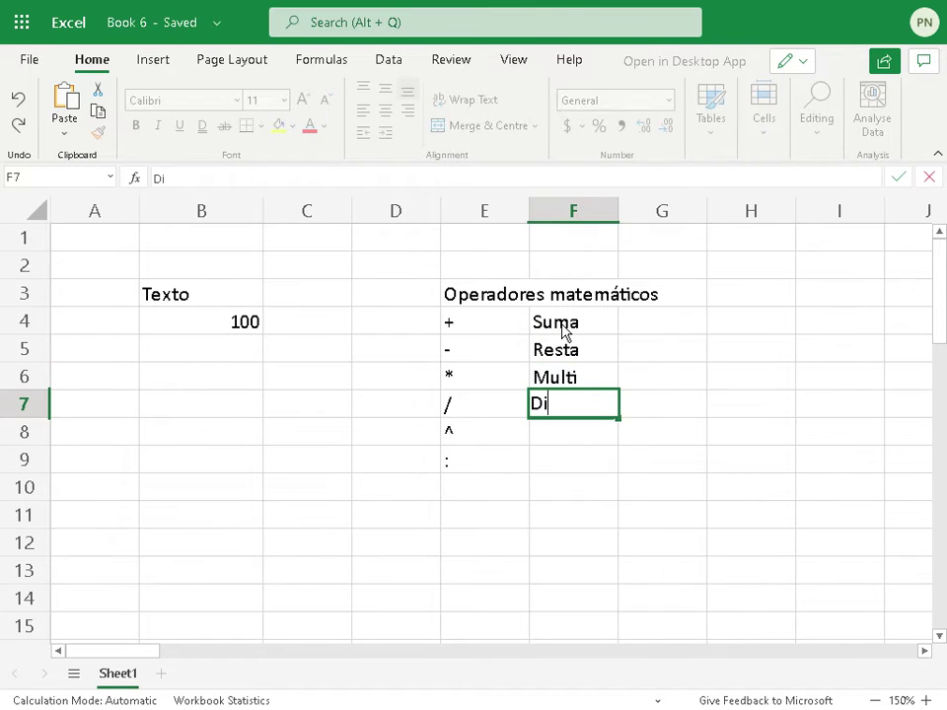
type("v")
key("Return")
type("Pote")
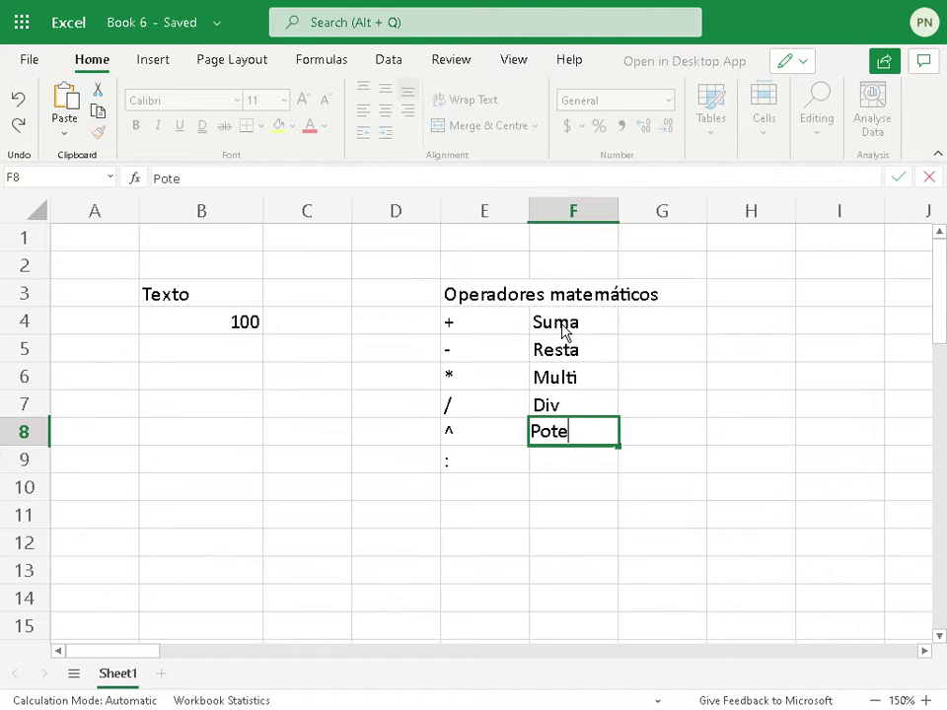
type("ncia")
key("Return")
type("Ran")
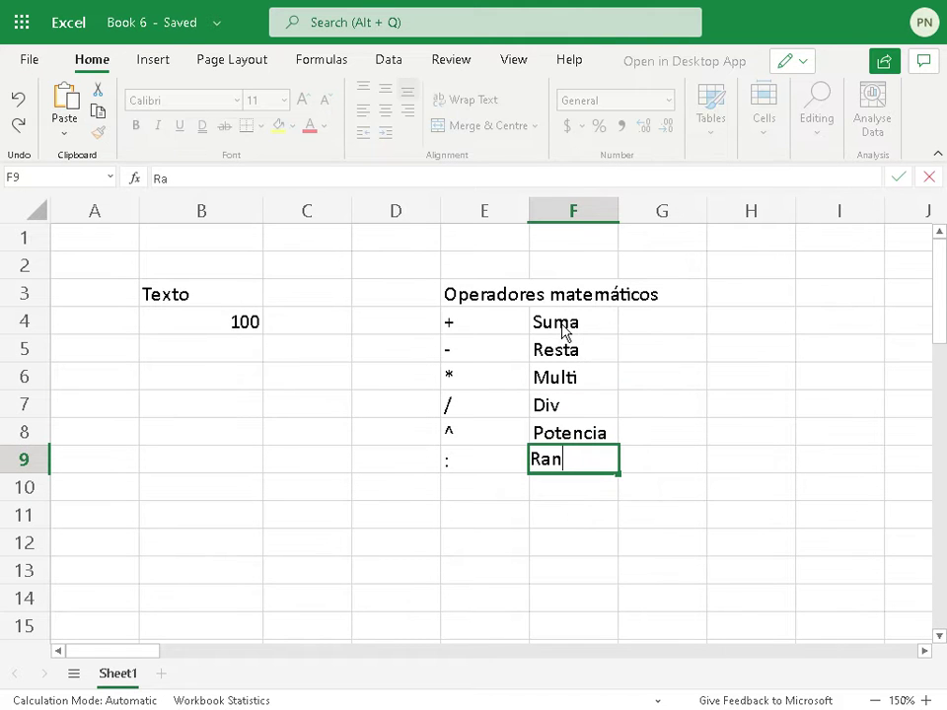
type("go")
key("Return")
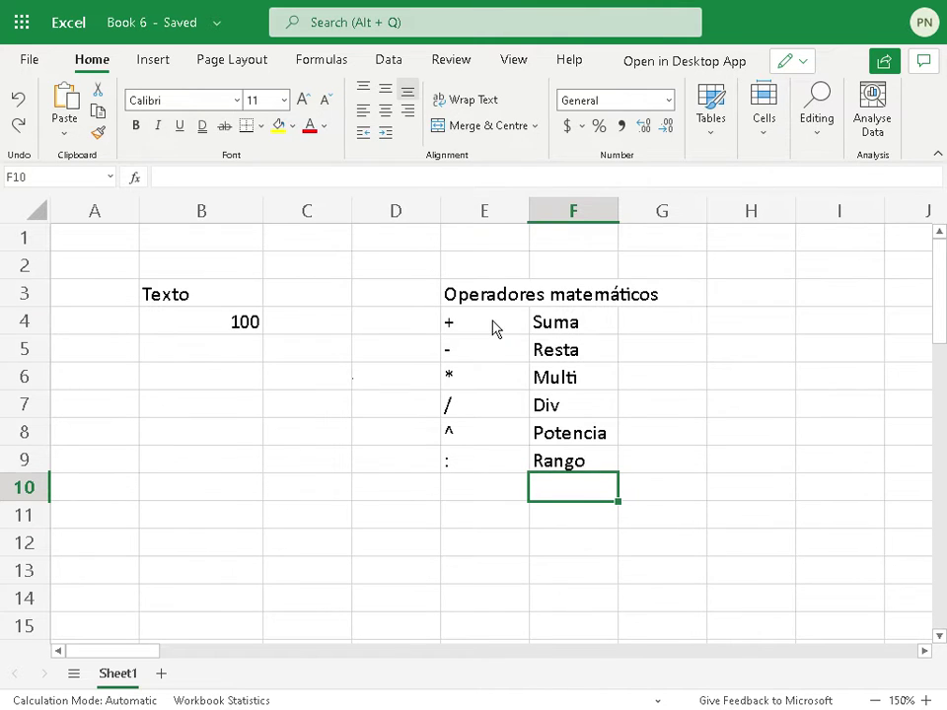
left_click_drag(497, 328, 557, 432)
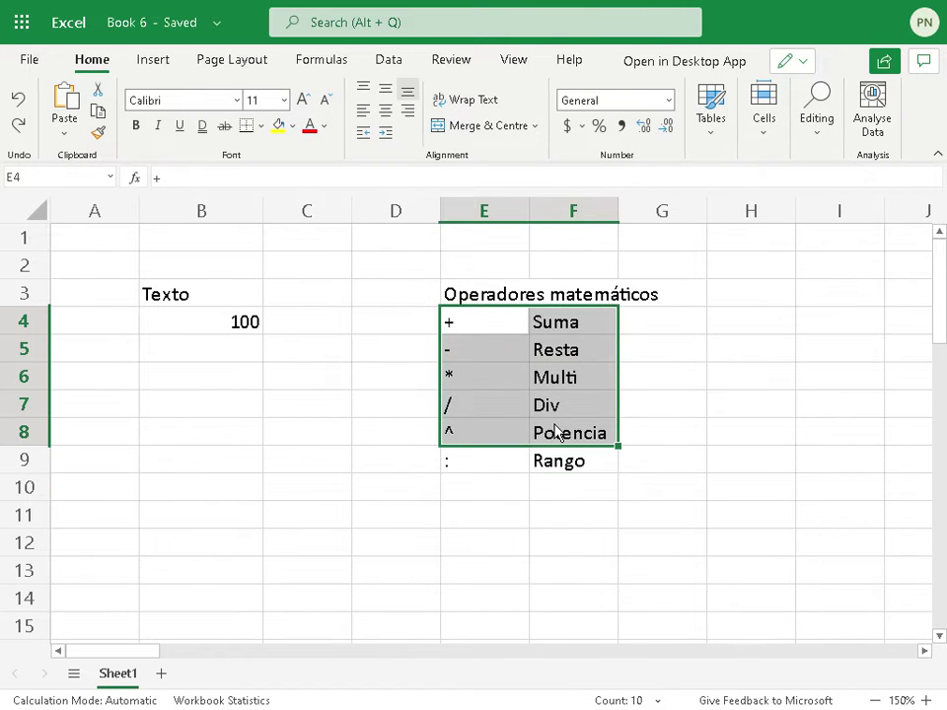
left_click(671, 407)
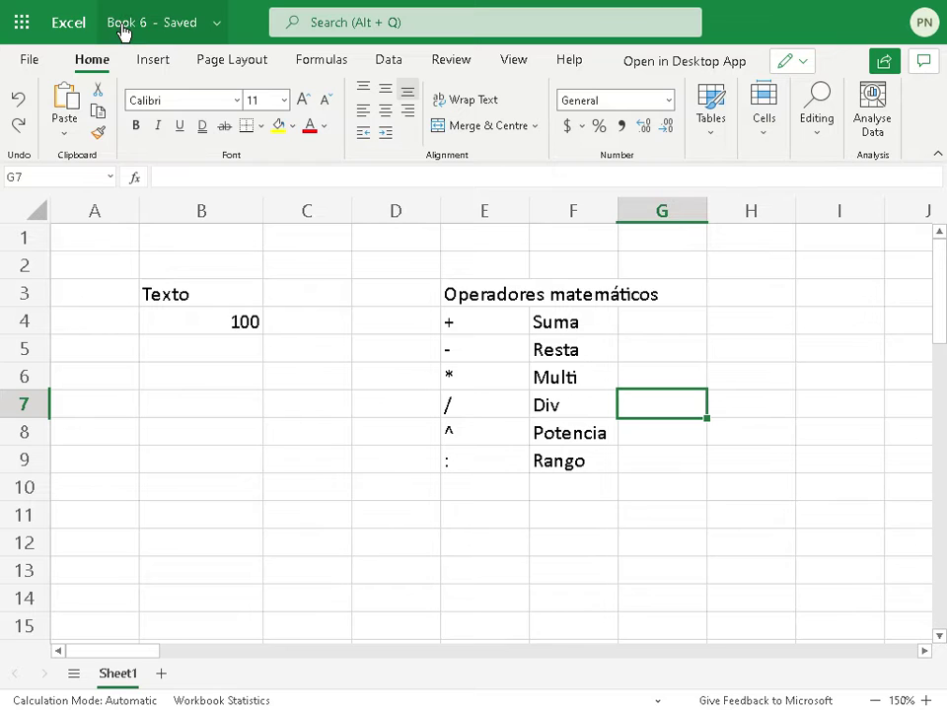
Step: Rename the Sheet1 tab to '2º Grado'
double_click(122, 678)
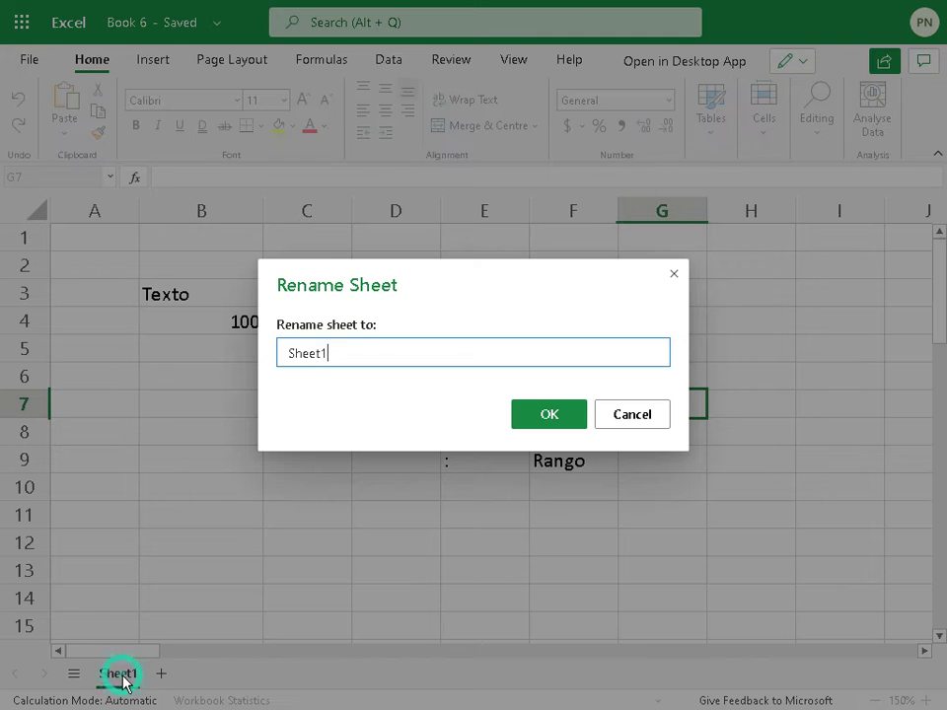
double_click(365, 352)
type("2° Grado")
key("Return")
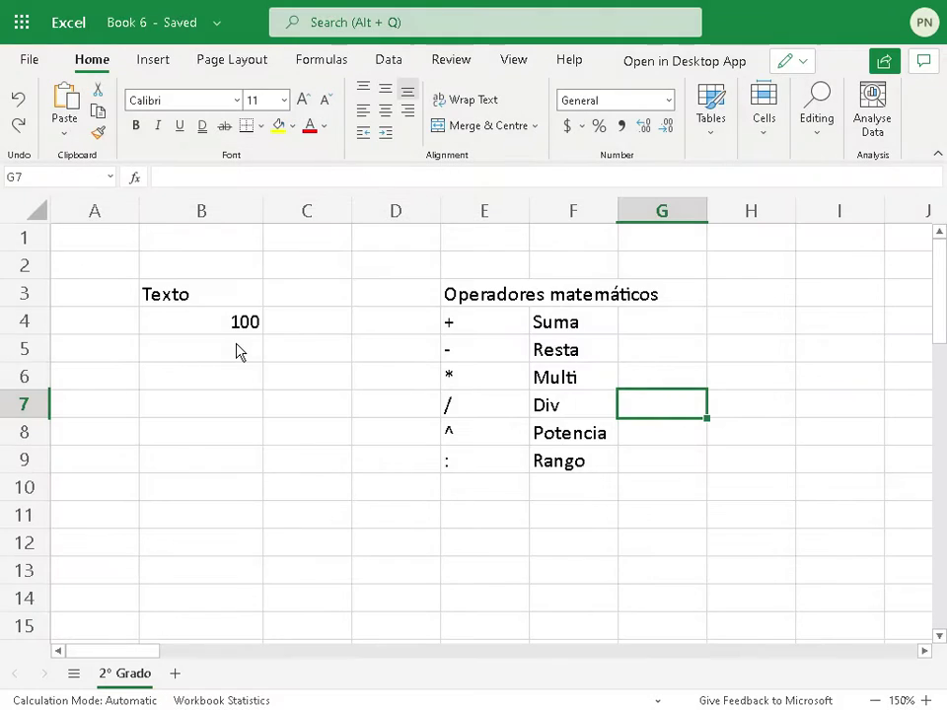
Step: Add a new sheet and name it 'Ejercicios'
left_click(177, 674)
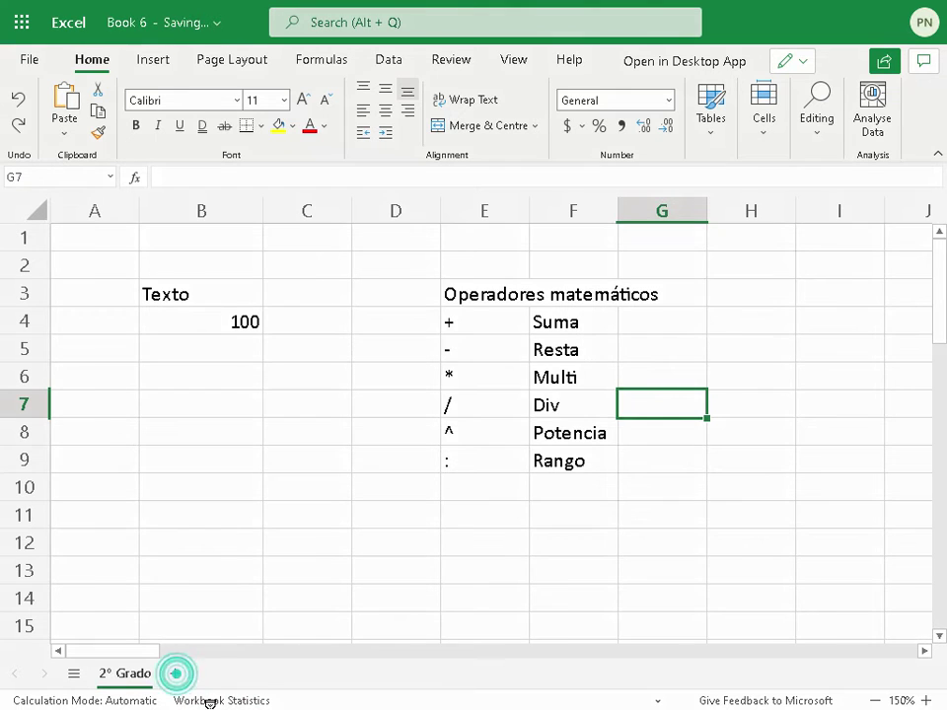
double_click(189, 676)
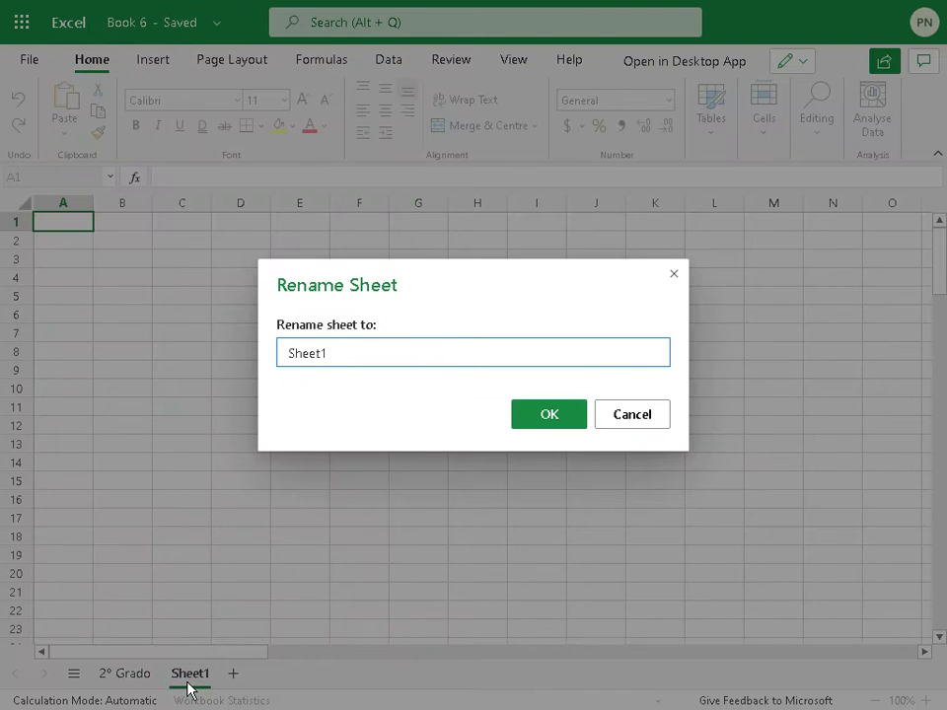
double_click(345, 355)
type("Ejercicios")
key("Return")
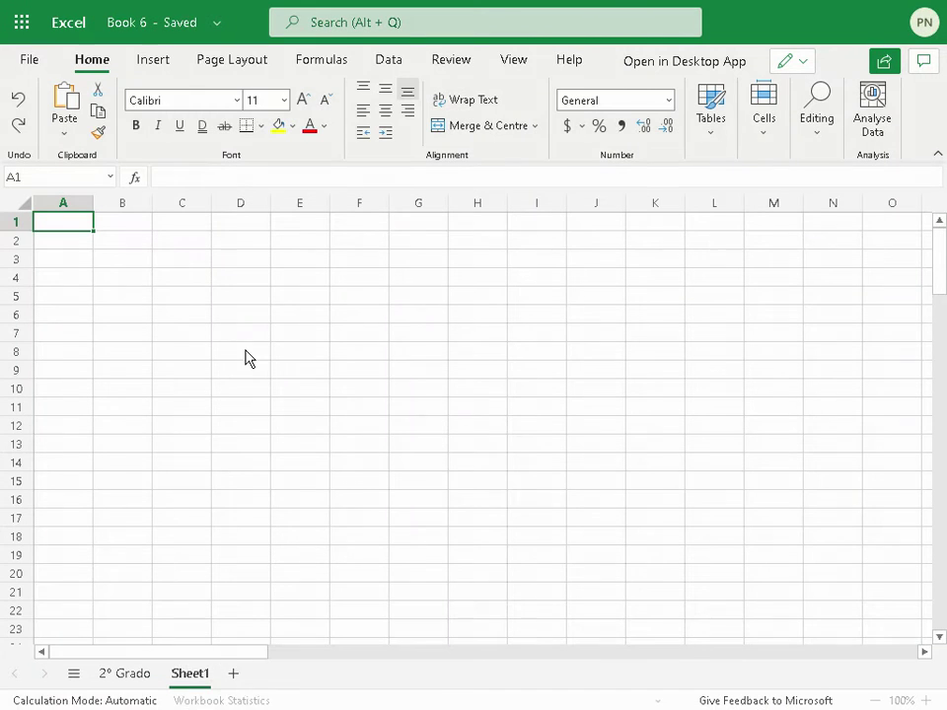
Step: Switch between the 2º Grado and Ejercicios sheets, ending on 2º Grado
left_click(122, 672)
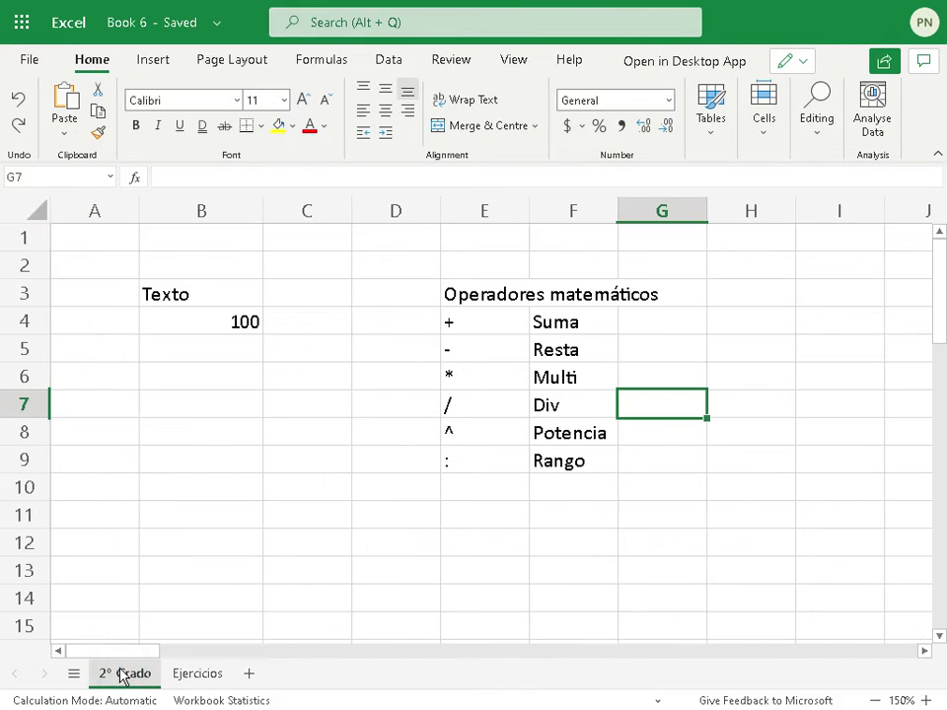
left_click(195, 674)
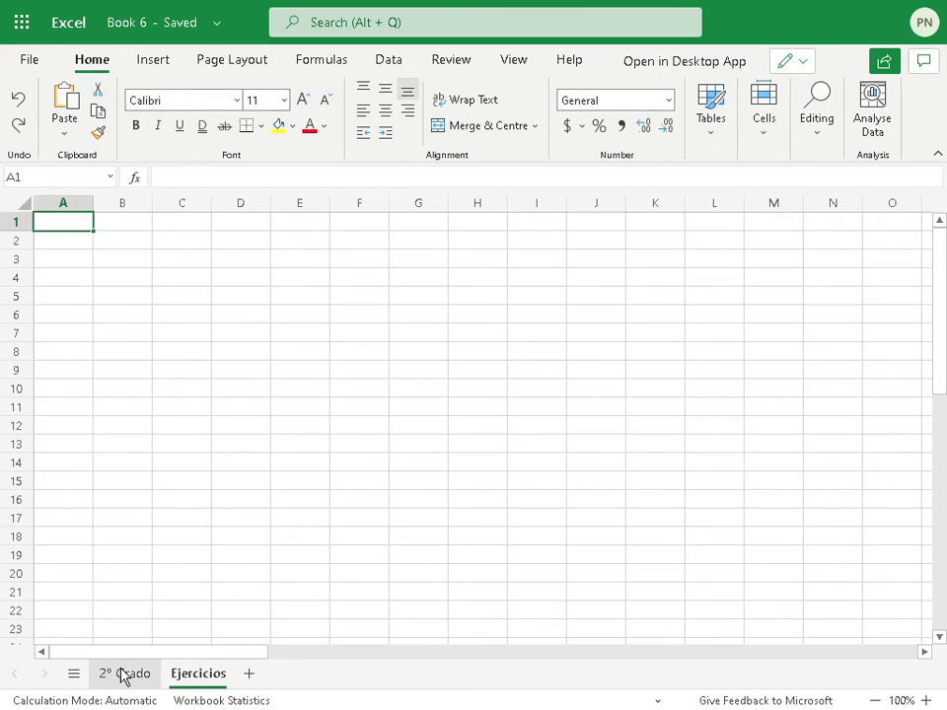
left_click(128, 673)
left_click(192, 674)
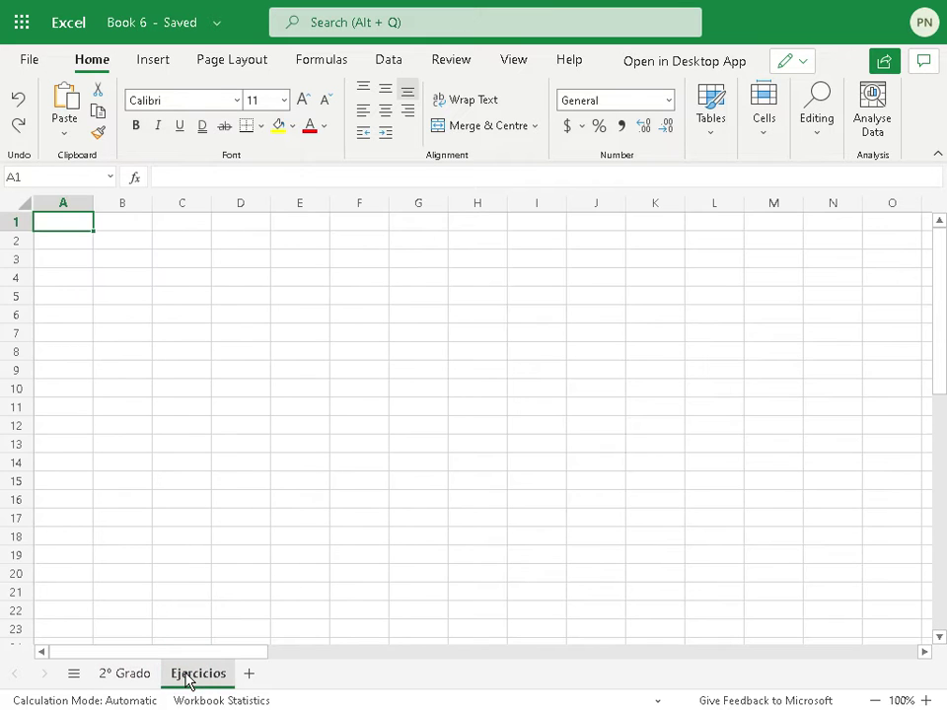
left_click(136, 674)
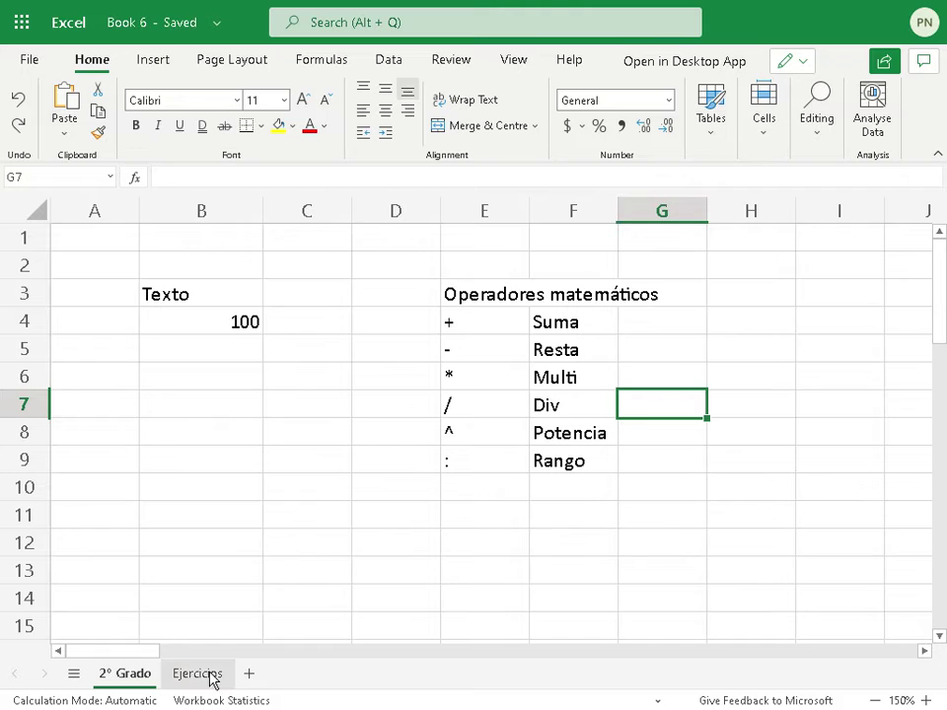
left_click(250, 673)
left_click(308, 673)
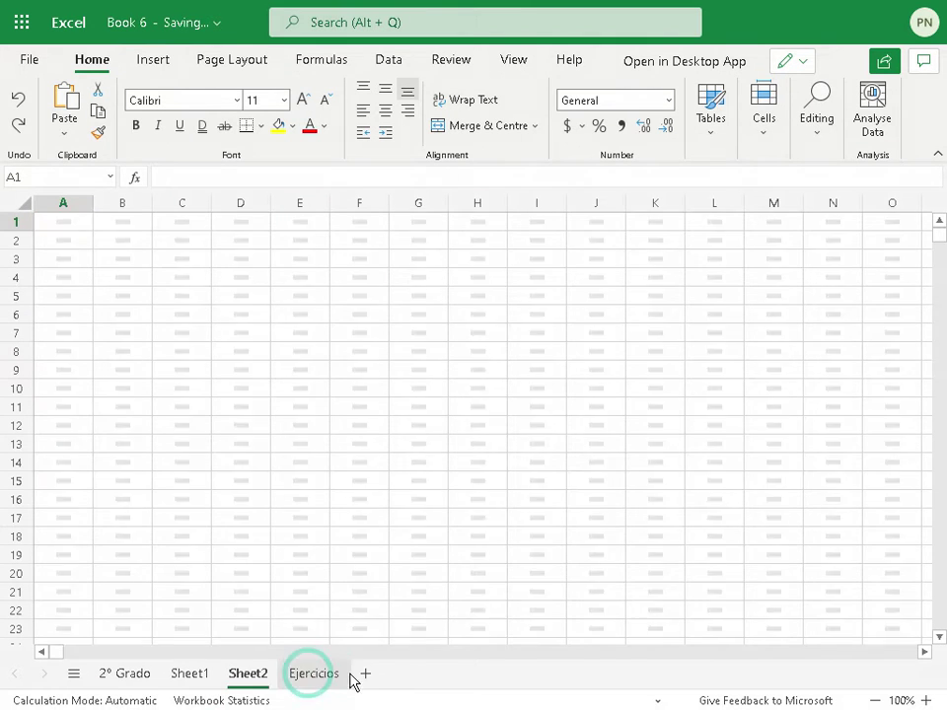
left_click(370, 676)
left_click(190, 675)
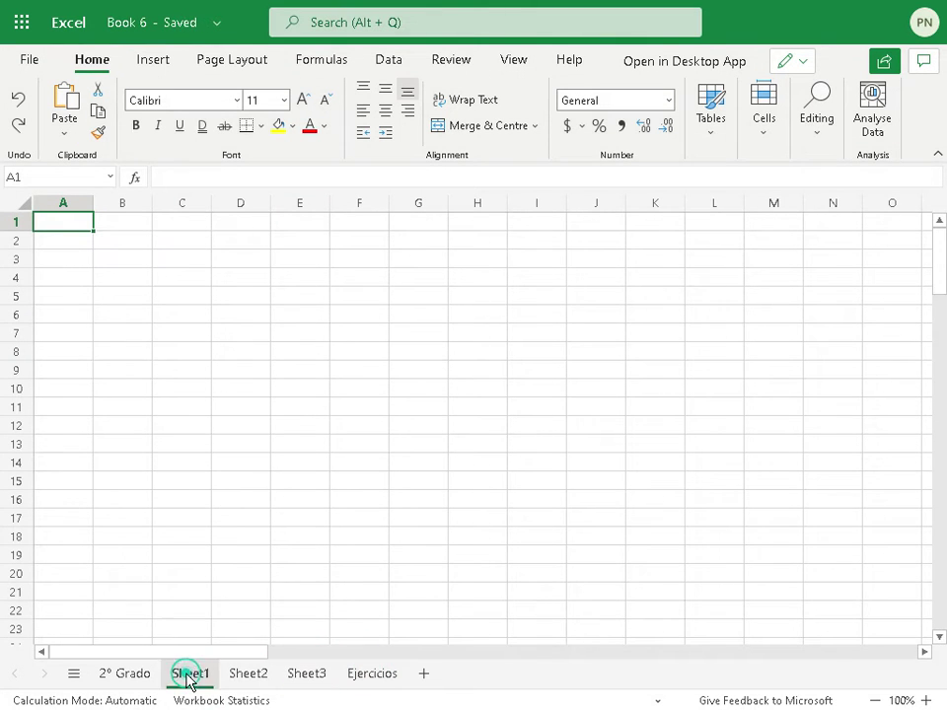
right_click(189, 678)
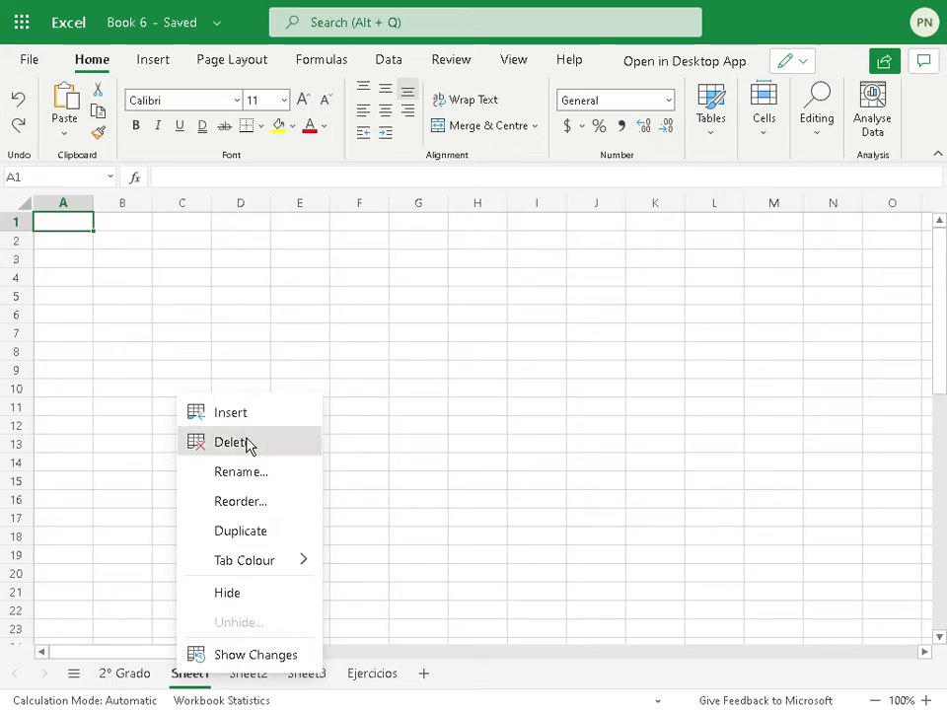
left_click(246, 443)
left_click(541, 445)
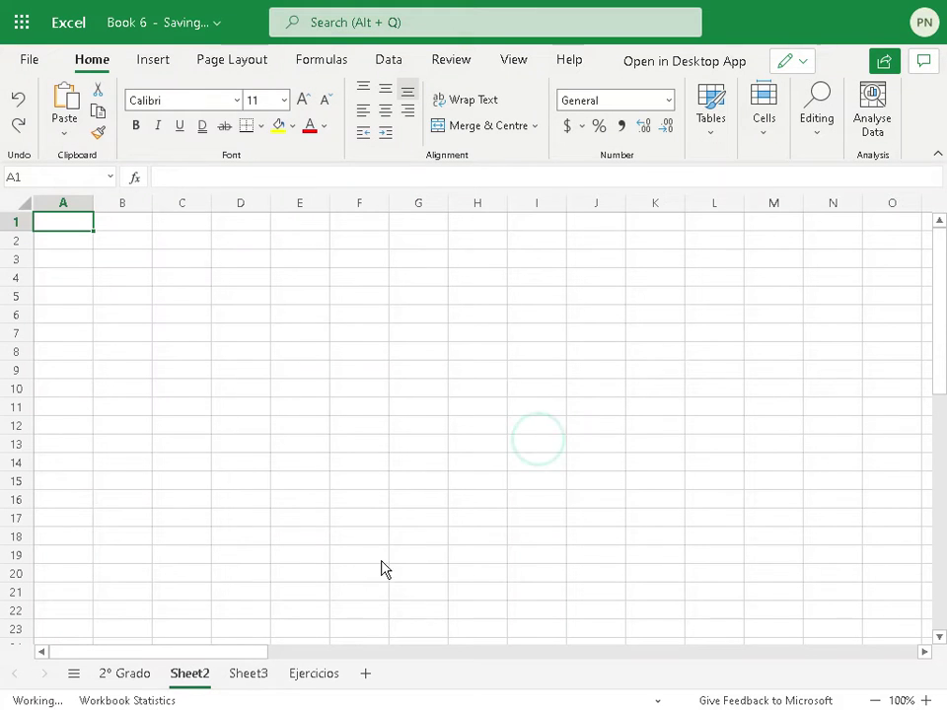
right_click(256, 671)
left_click(295, 444)
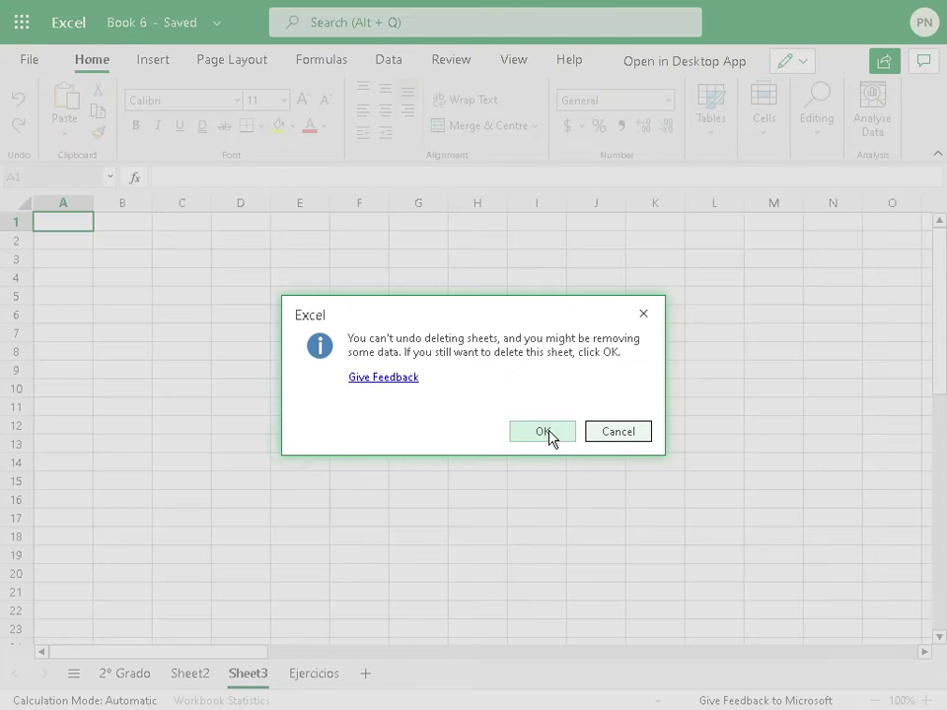
left_click(549, 435)
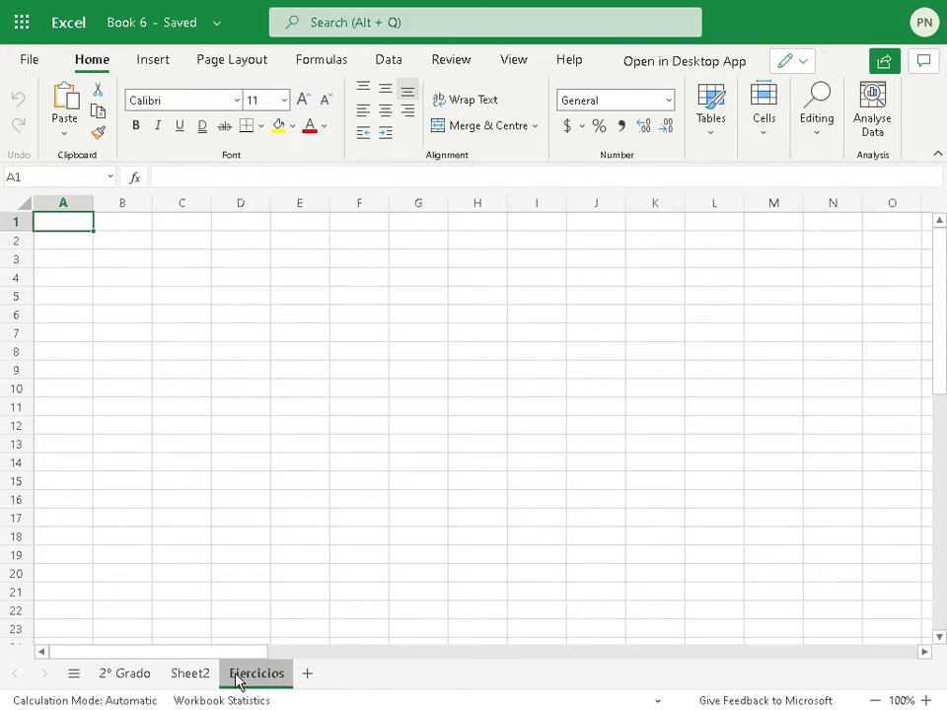
left_click_drag(235, 674, 139, 685)
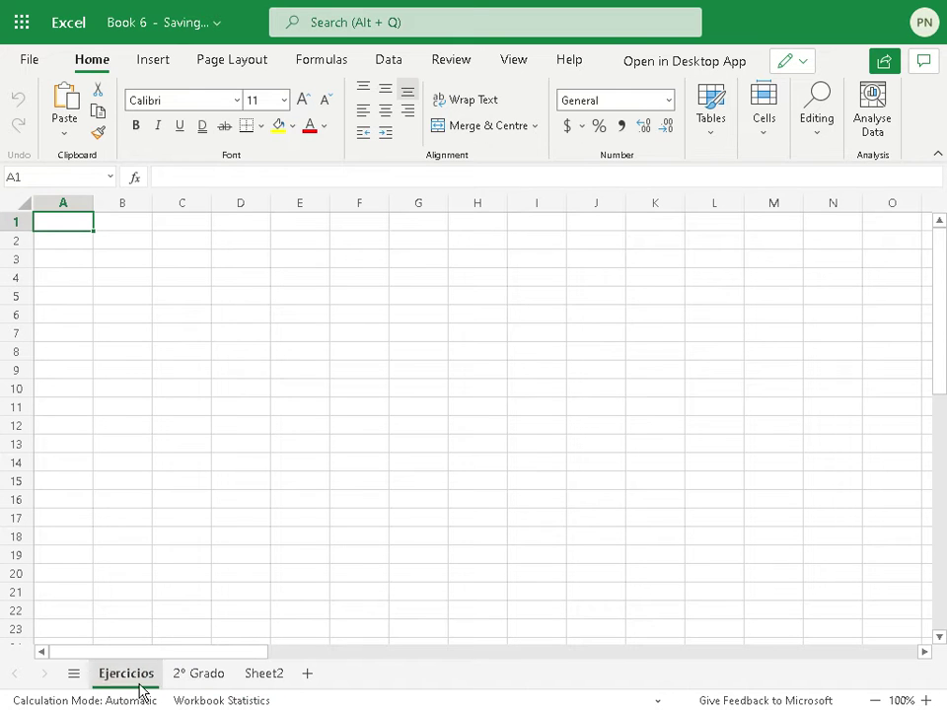
right_click(257, 676)
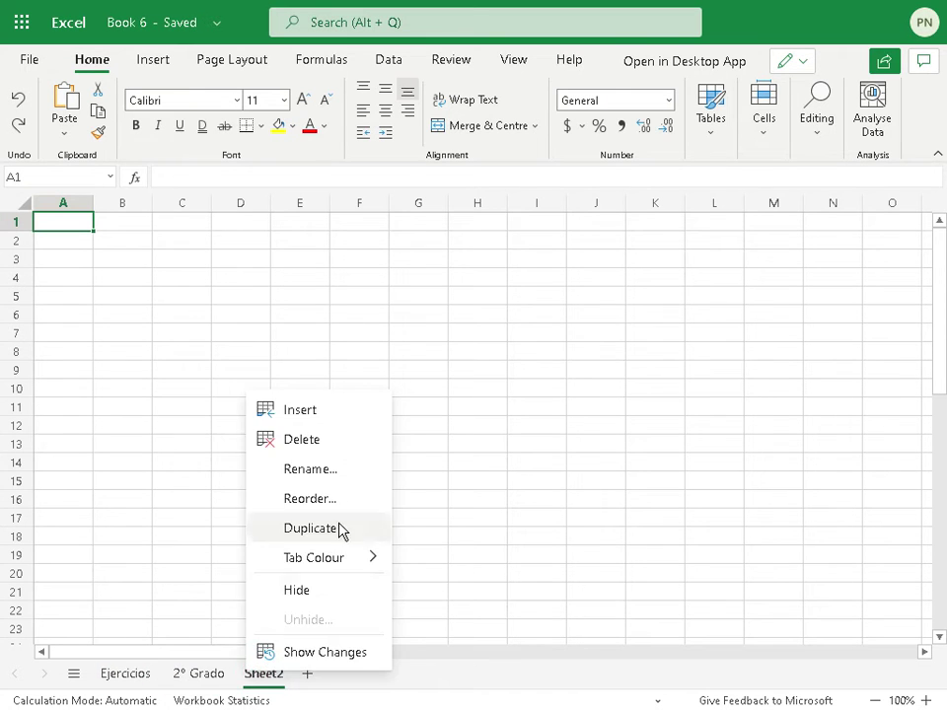
left_click(335, 445)
left_click(537, 432)
left_click_drag(212, 674, 122, 676)
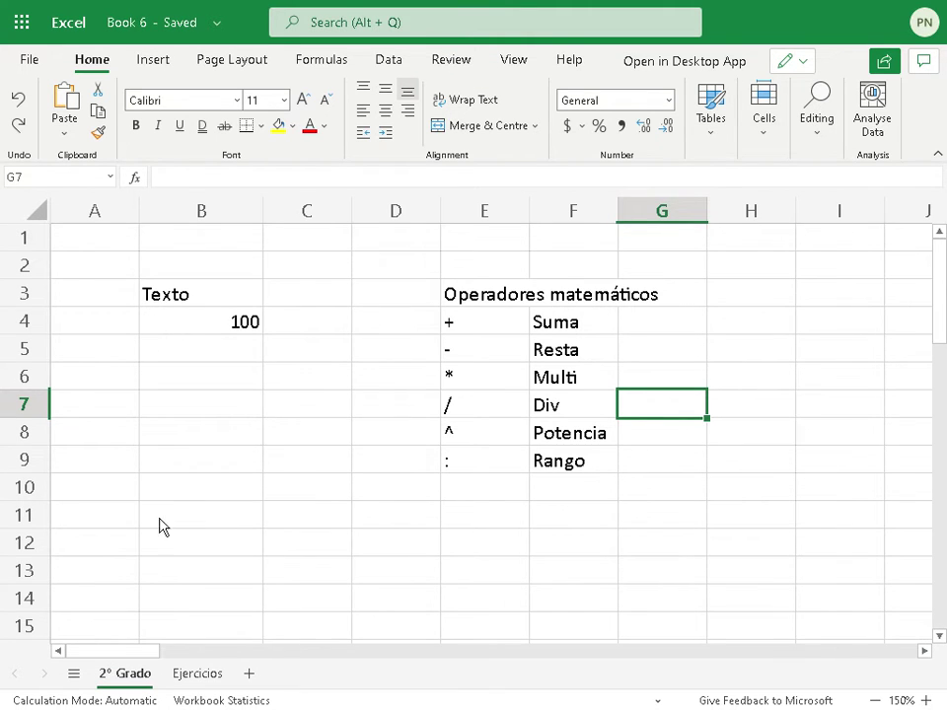
Step: Enter the decimal value 1200,78 in cell B5 beneath the 100
left_click(187, 423)
left_click(342, 429)
left_click(258, 514)
left_click(276, 343)
left_click(209, 434)
left_click(202, 314)
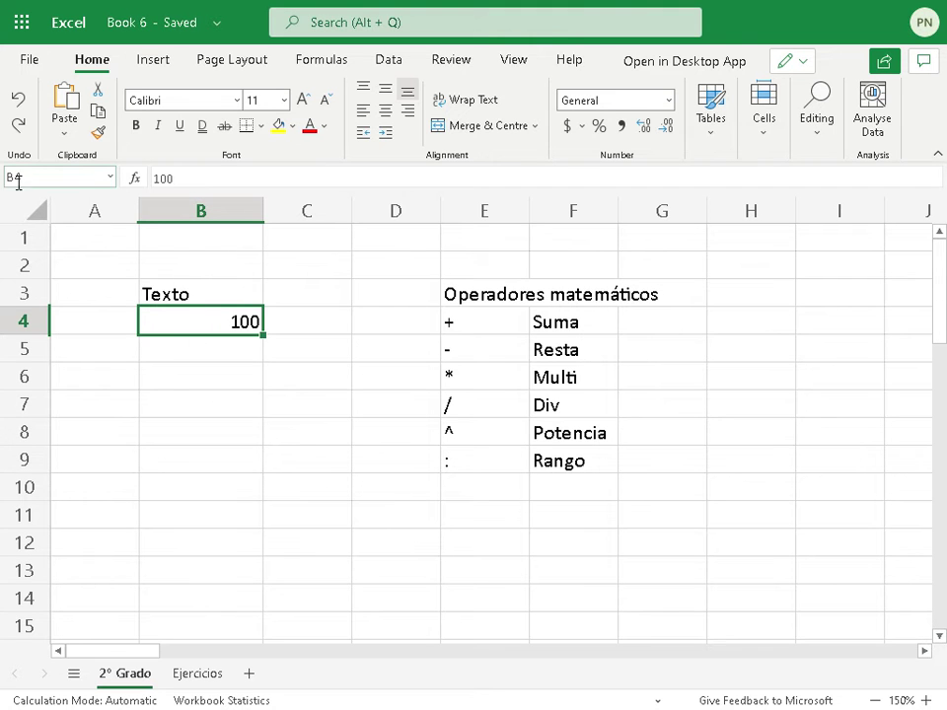
left_click(195, 351)
type("1200,")
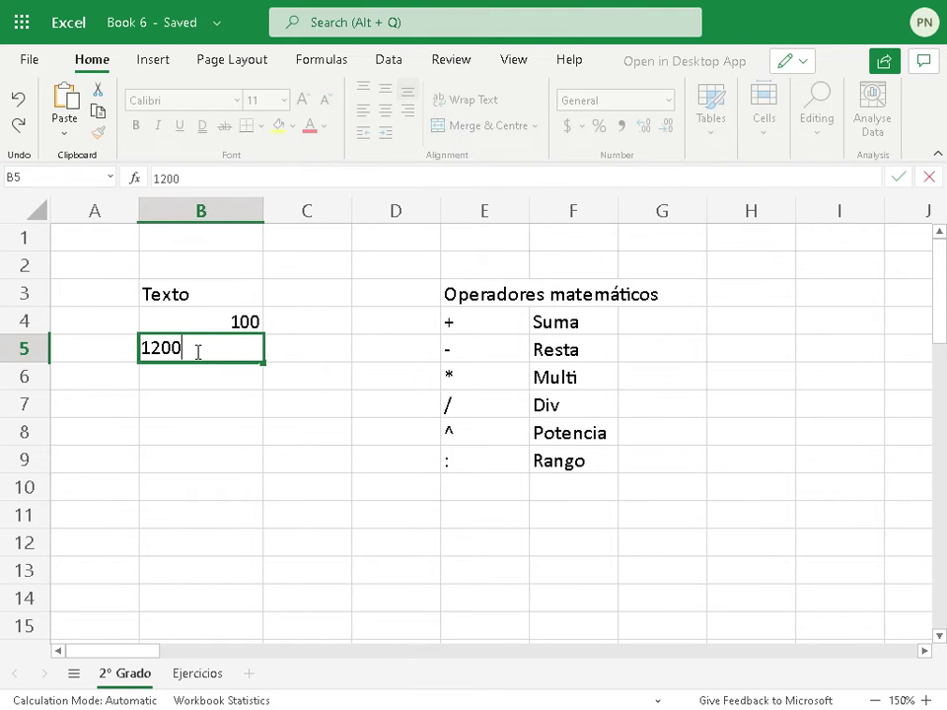
type("78")
key("Return")
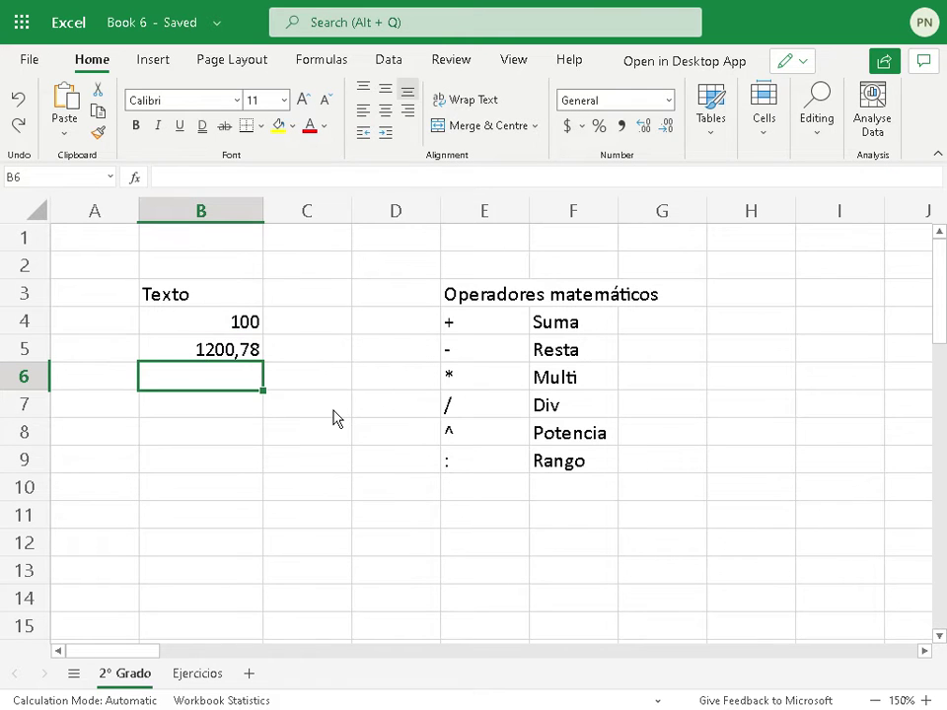
left_click(246, 357)
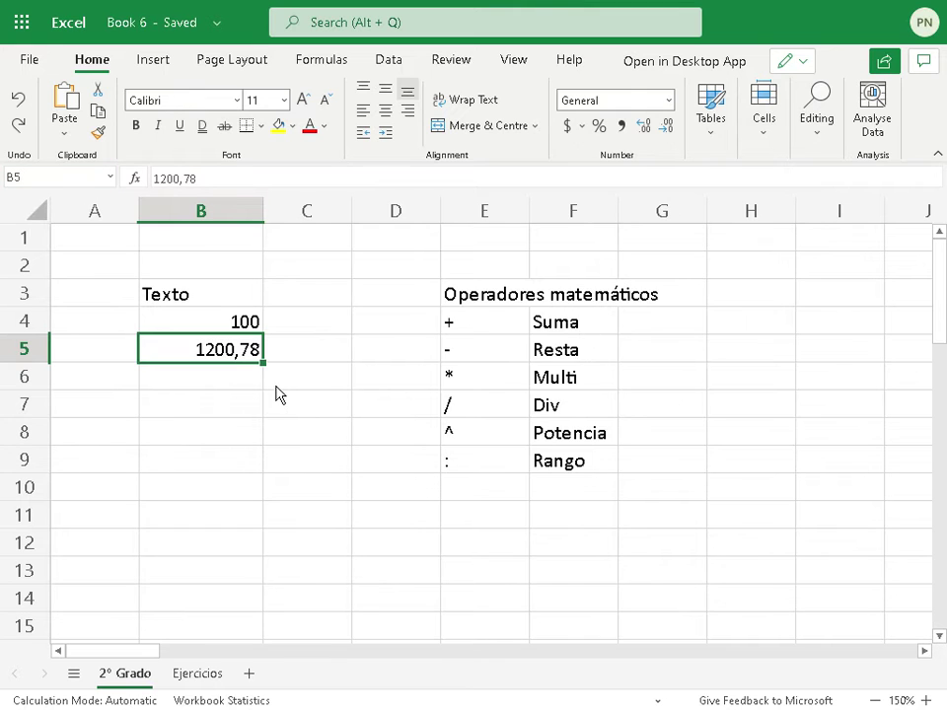
Step: Select the A2:C7 area, then narrow column B
mouse_move(125, 271)
left_mouse_down()
mouse_move(287, 327)
mouse_move(292, 409)
left_mouse_up()
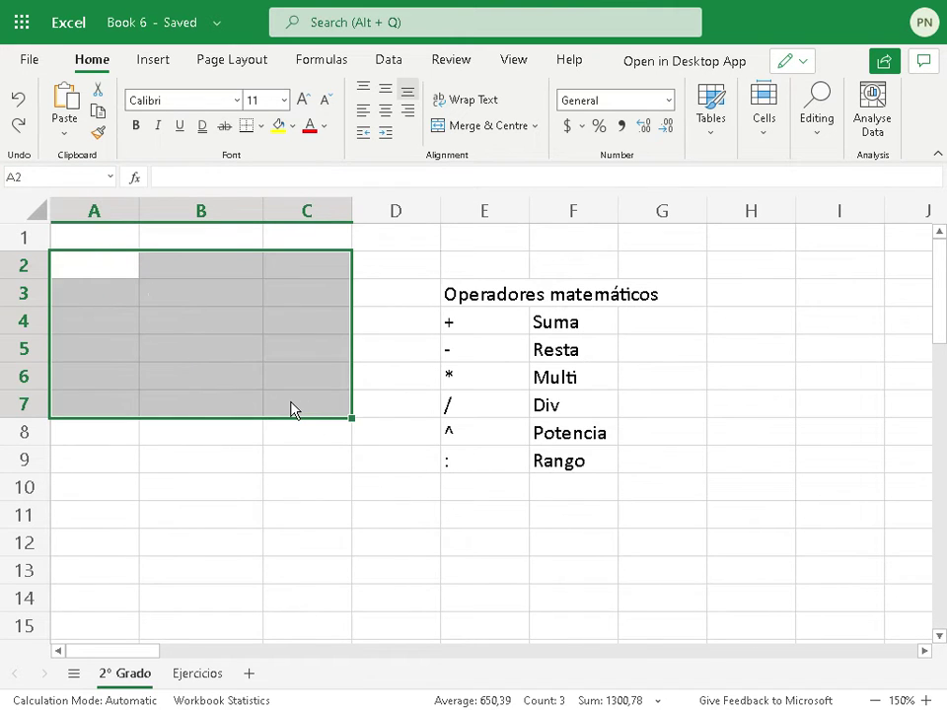
left_click(549, 318)
left_click(175, 313)
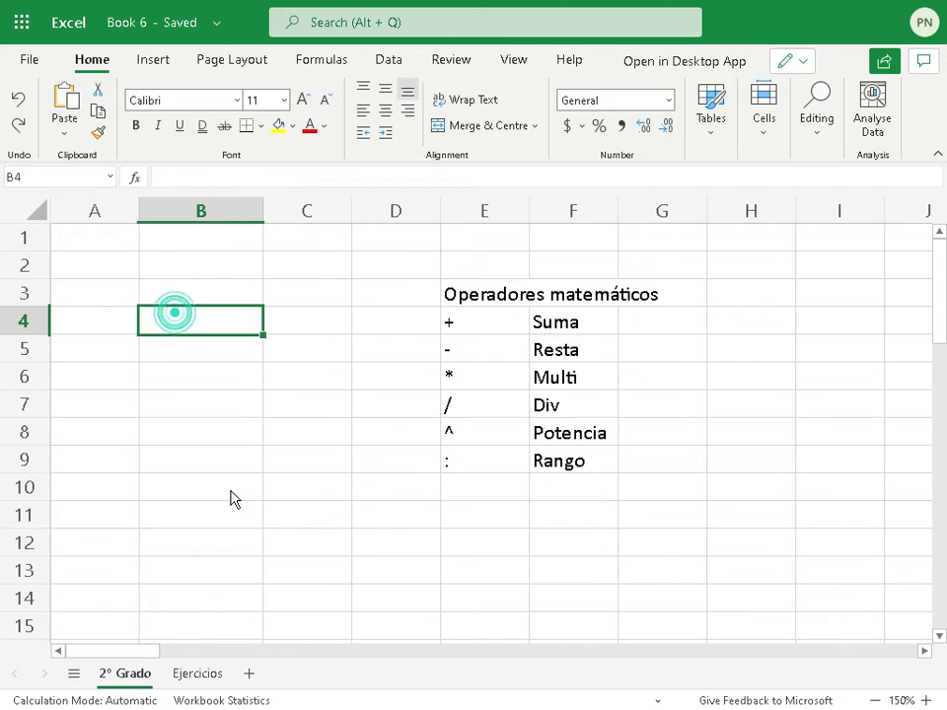
left_click_drag(264, 210, 229, 212)
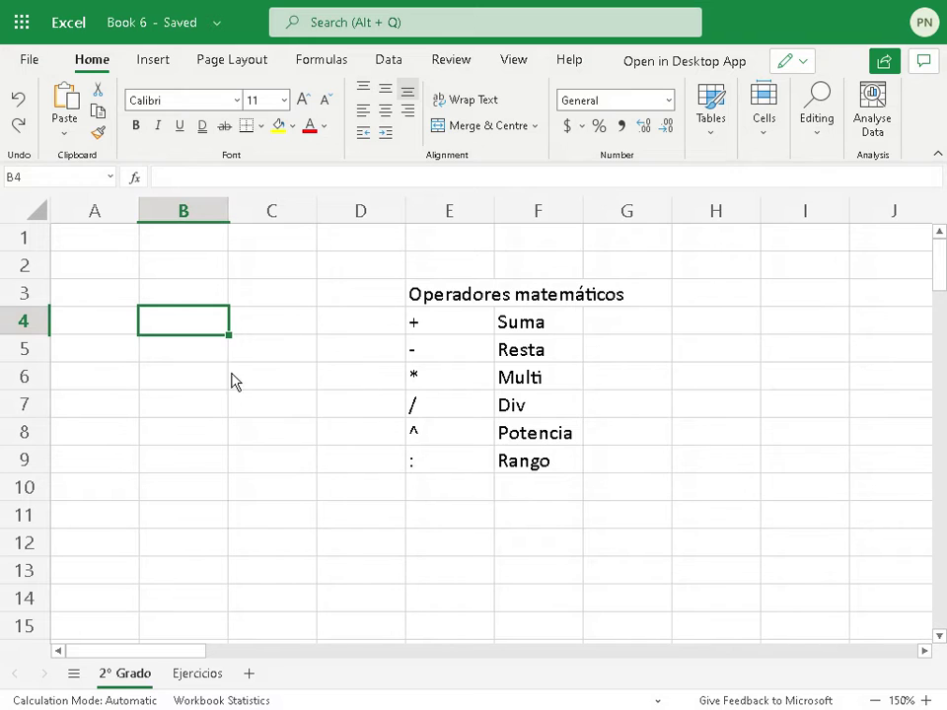
Step: Add headings 'Manual' in A3 and 'Referencial' in B3, widening columns A and B
left_click(127, 289)
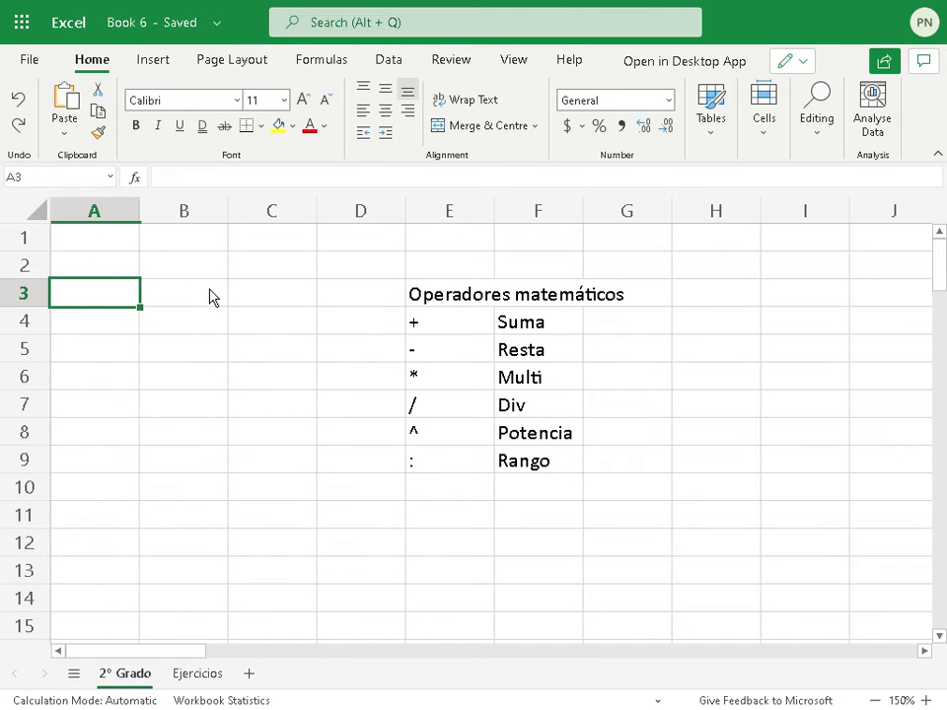
type("Manual")
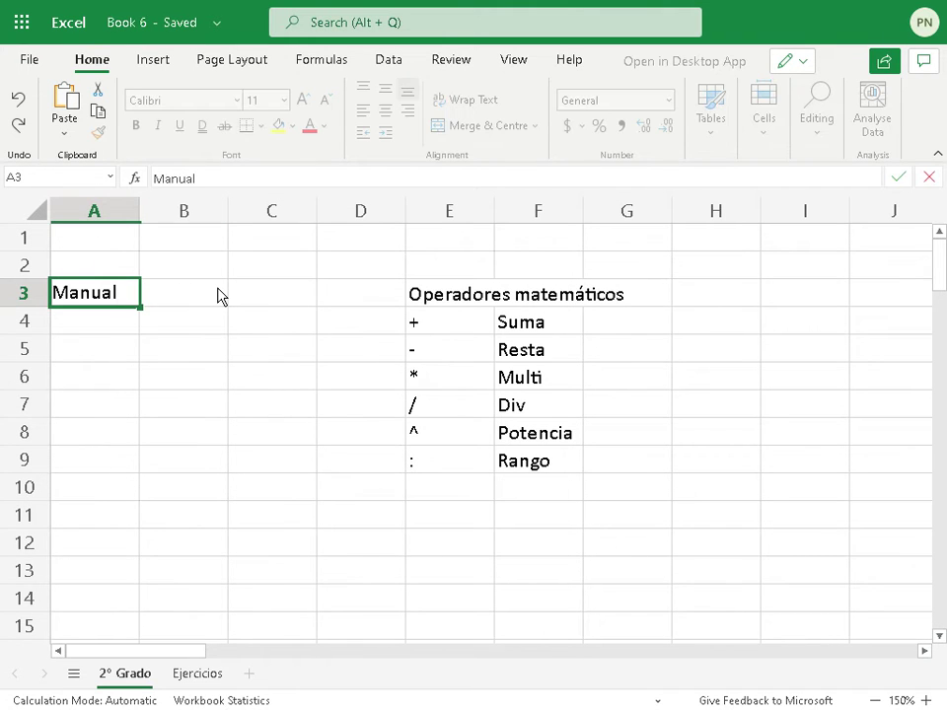
left_click(218, 296)
type("R")
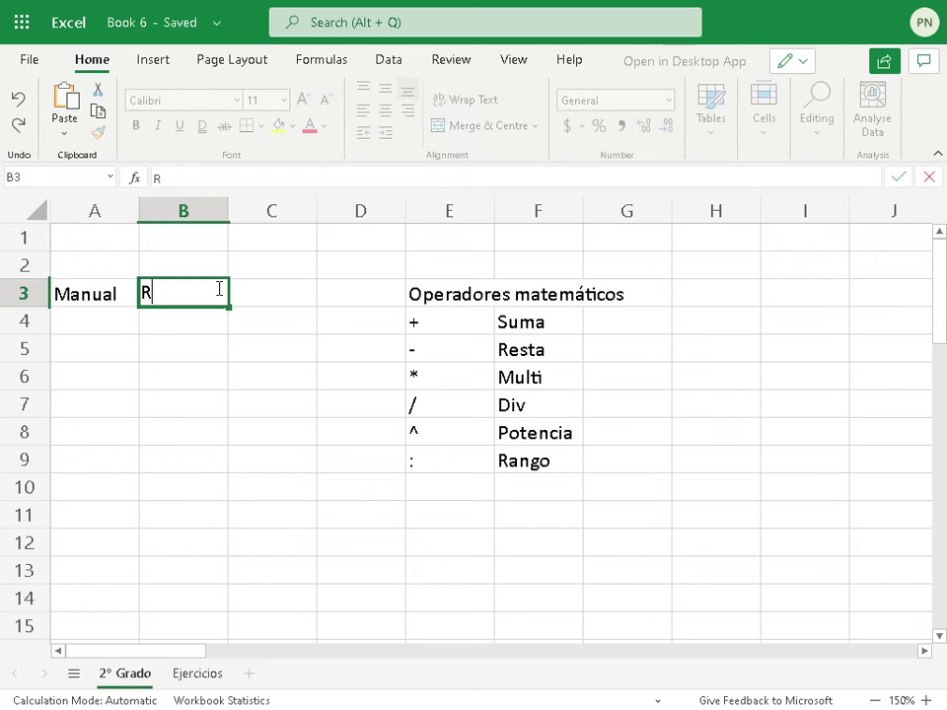
type("eferencial")
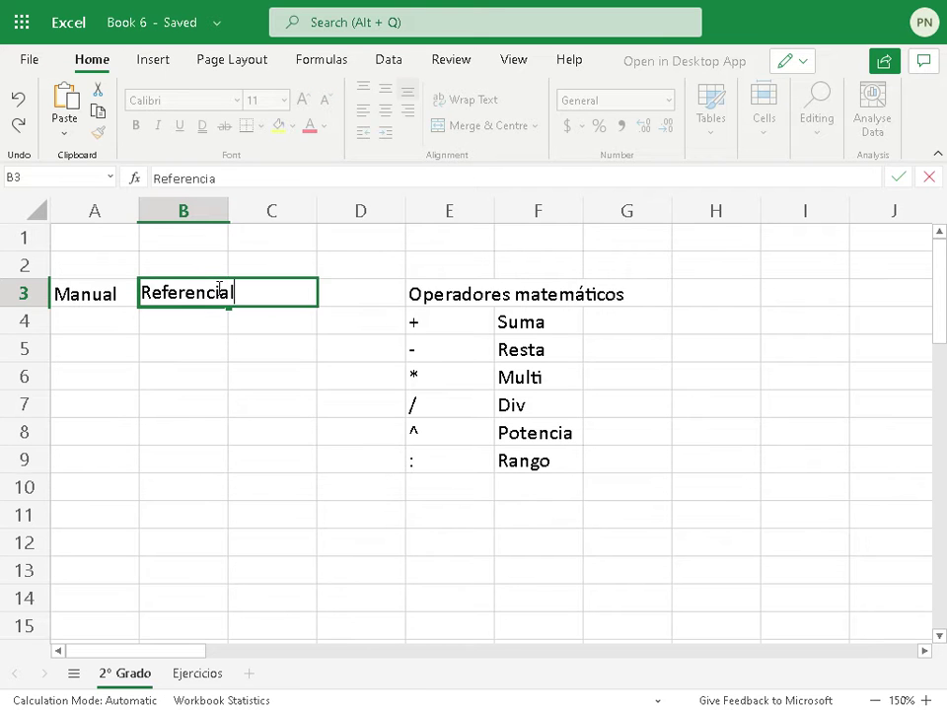
key("Return")
left_click_drag(229, 211, 240, 211)
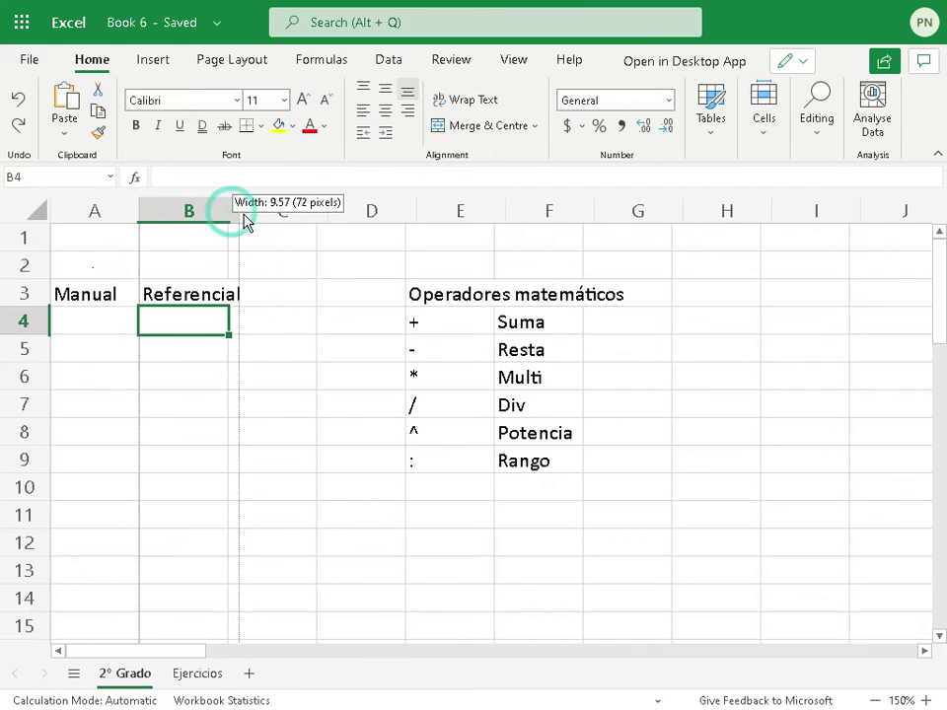
left_click_drag(140, 211, 145, 211)
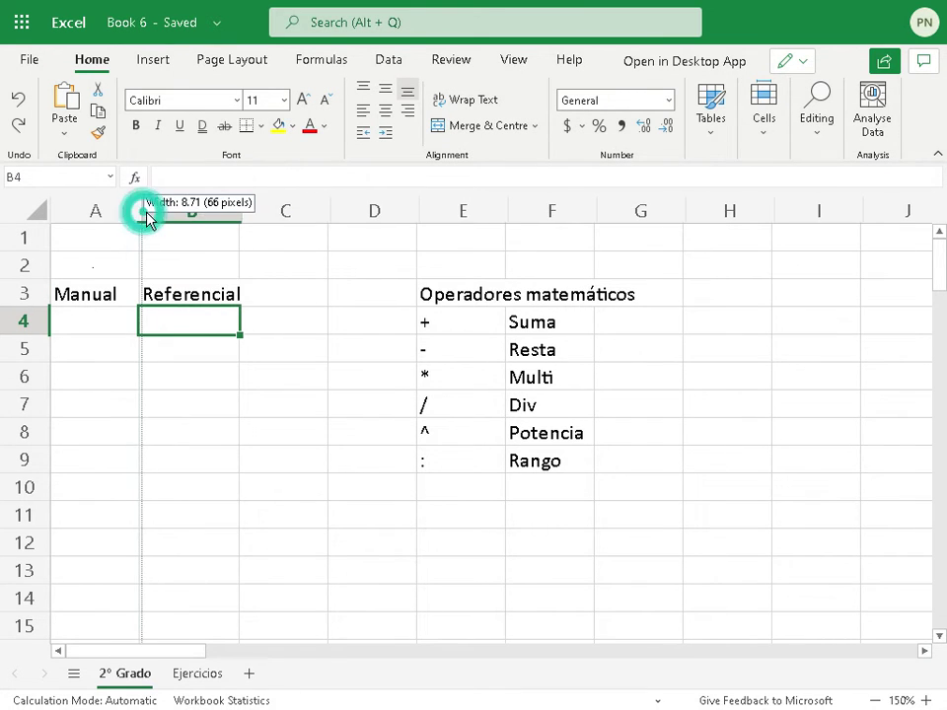
left_click(111, 317)
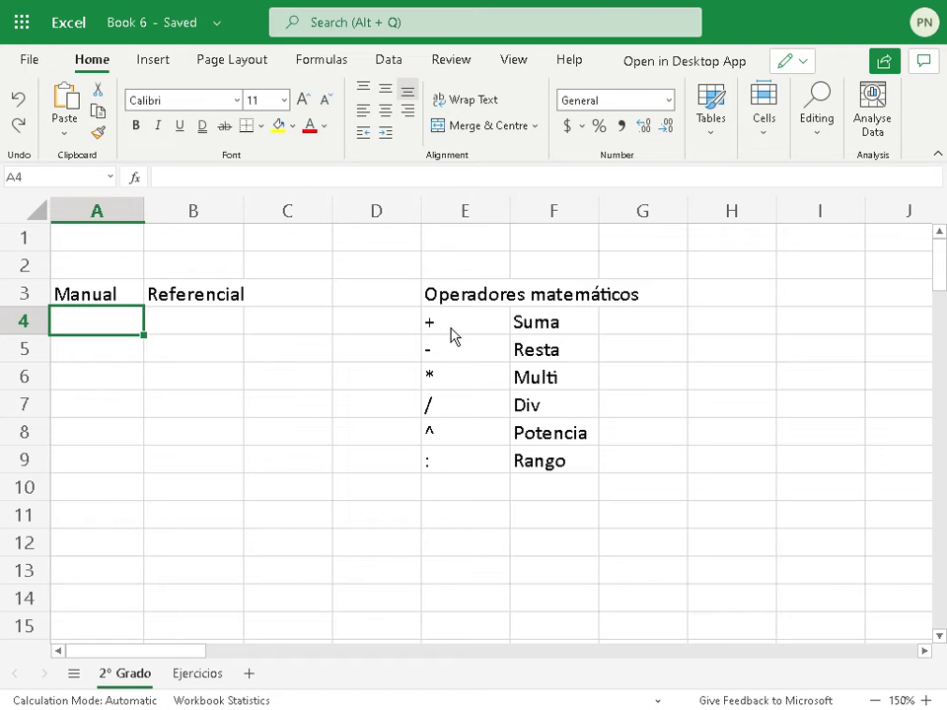
Step: Enter =2+2 in A4 under Manual so it shows 4, reopening it to display the formula
type("=")
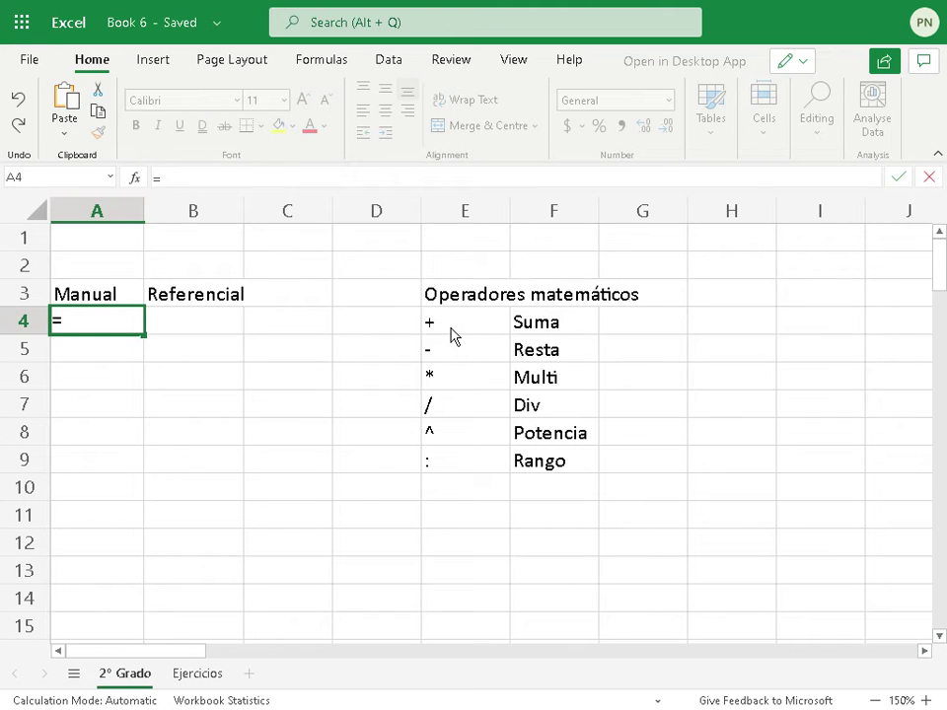
type("2+2")
key("Return")
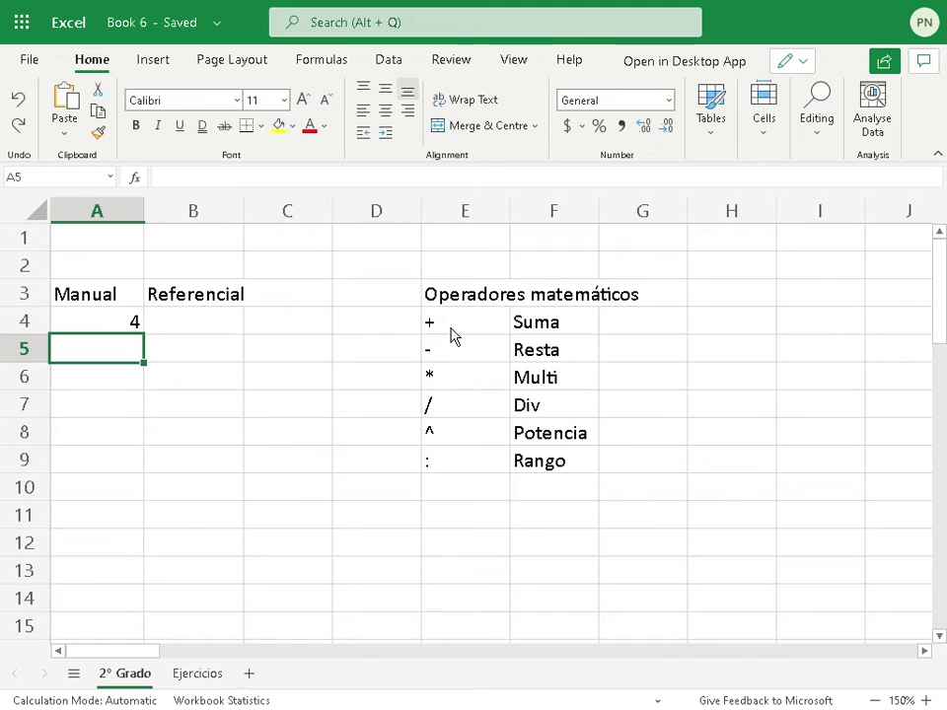
left_click(128, 332)
double_click(128, 329)
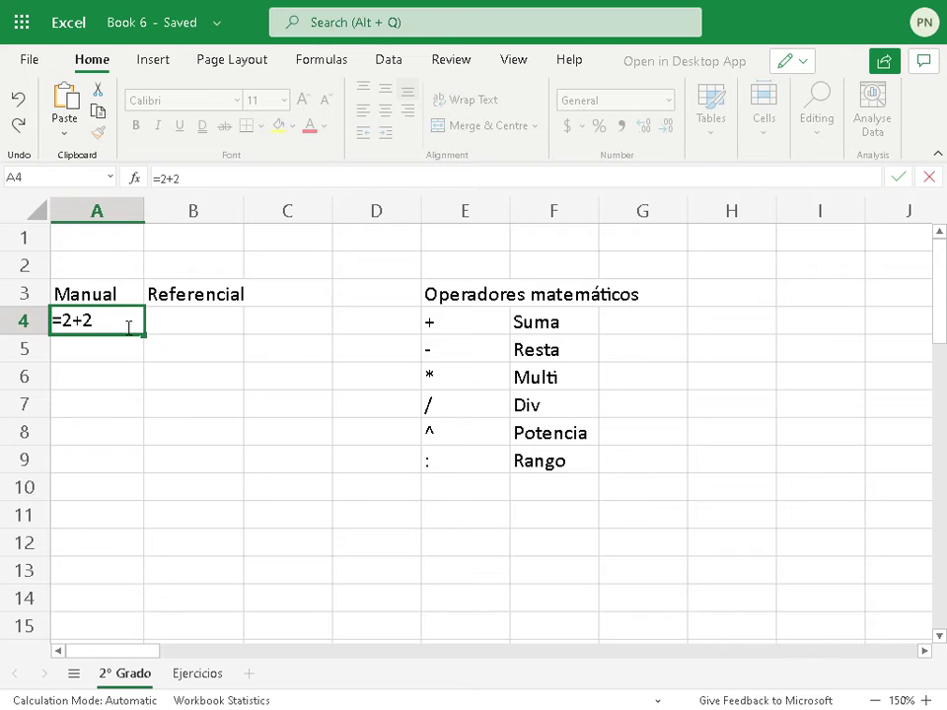
key("Return")
left_click(131, 322)
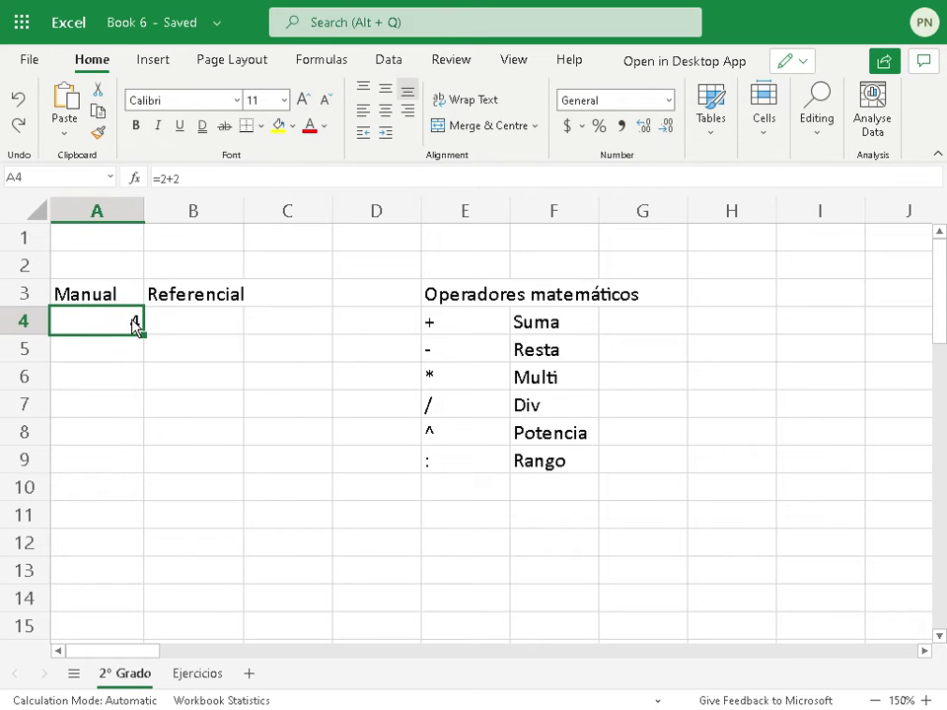
double_click(135, 327)
key("Return")
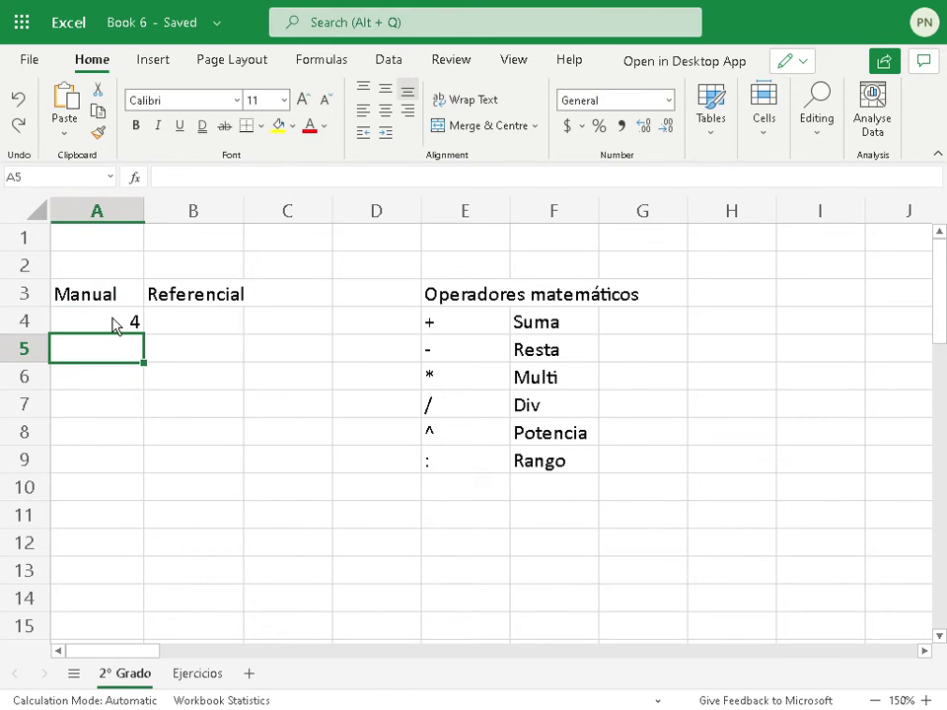
double_click(117, 325)
key("Return")
Step: Display A4's =2+2 formula once more, then widen columns B and F to fit Potencia
left_click(107, 322)
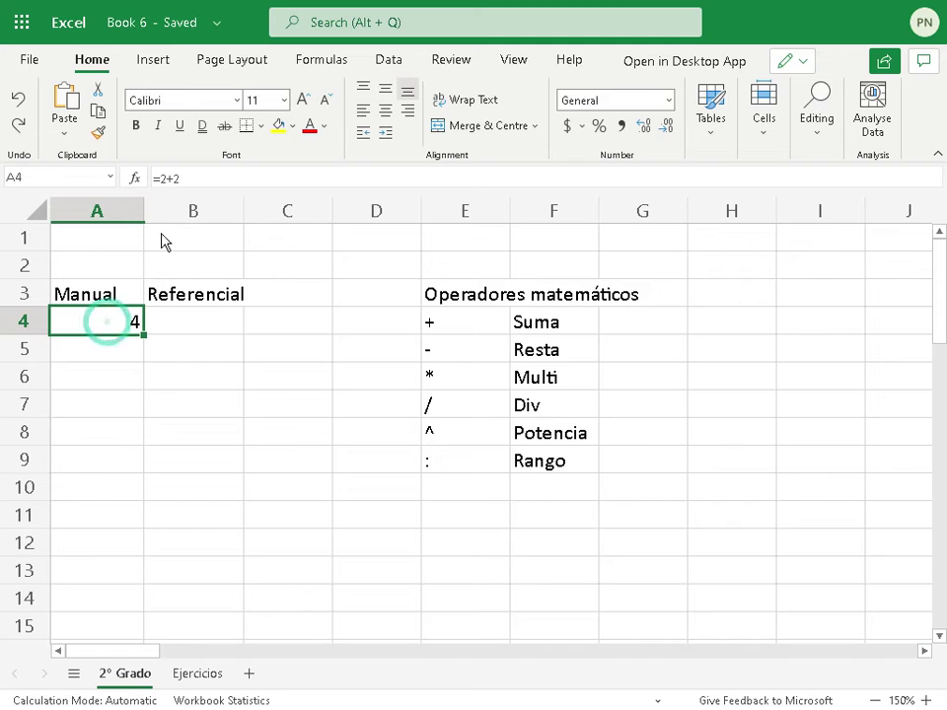
left_click(179, 179)
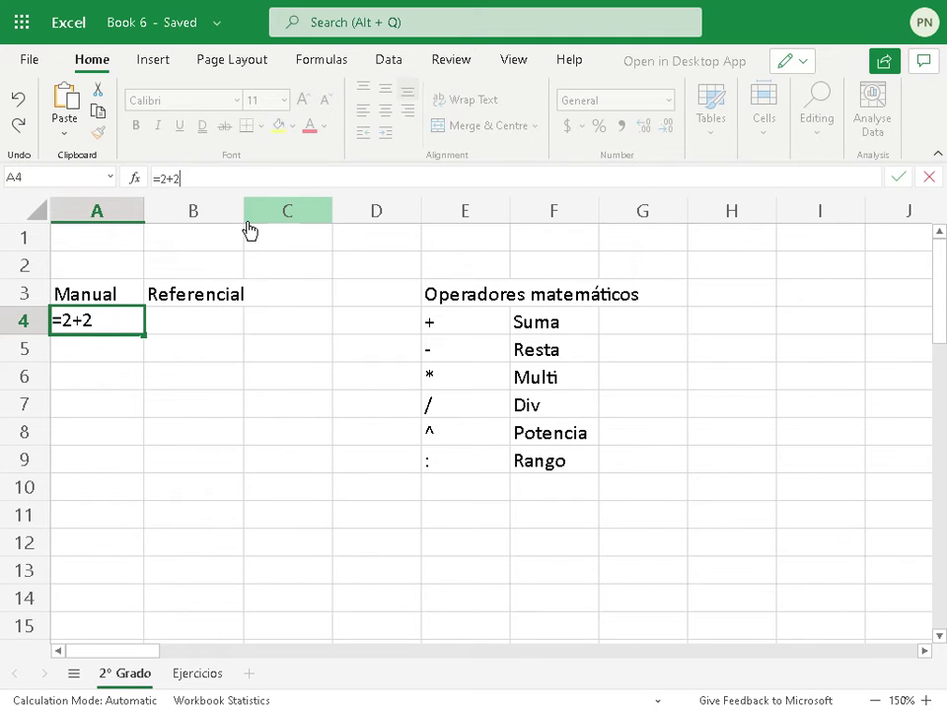
key("Escape")
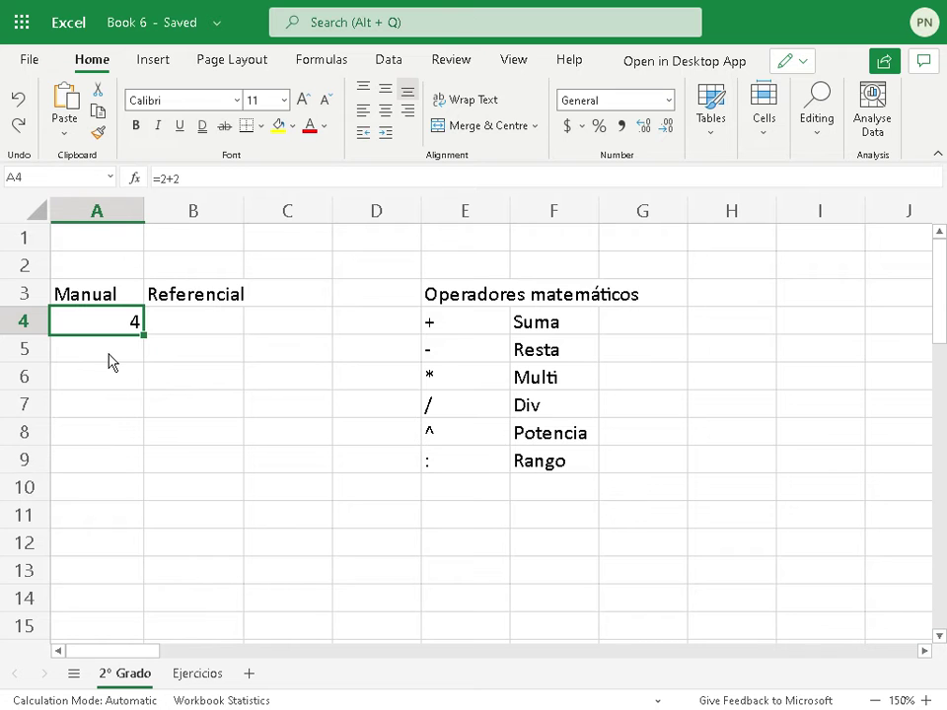
left_click_drag(249, 215, 252, 215)
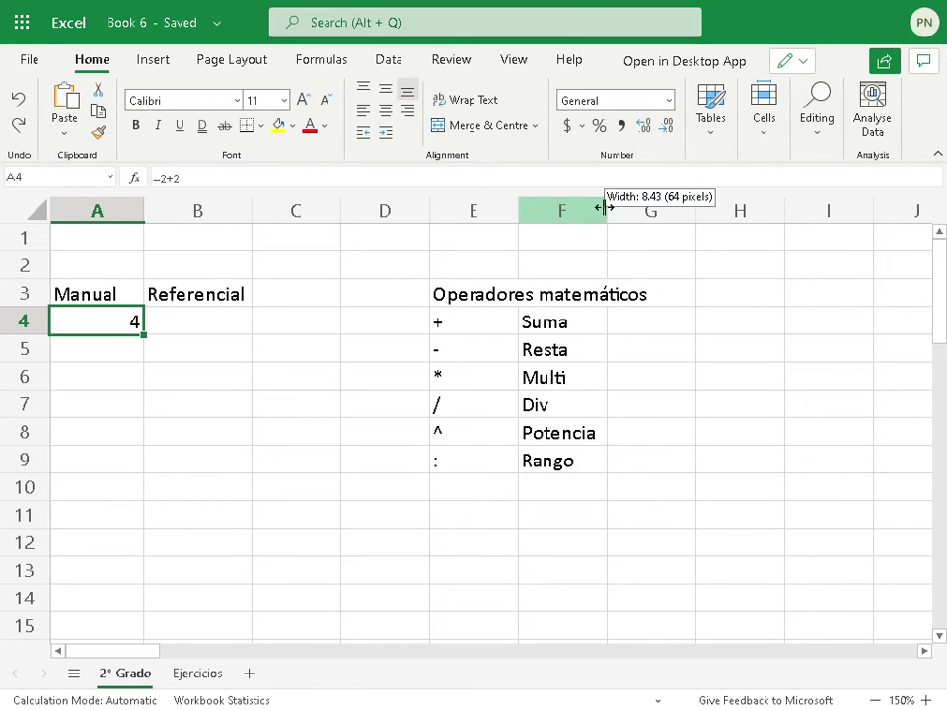
left_click_drag(605, 207, 653, 209)
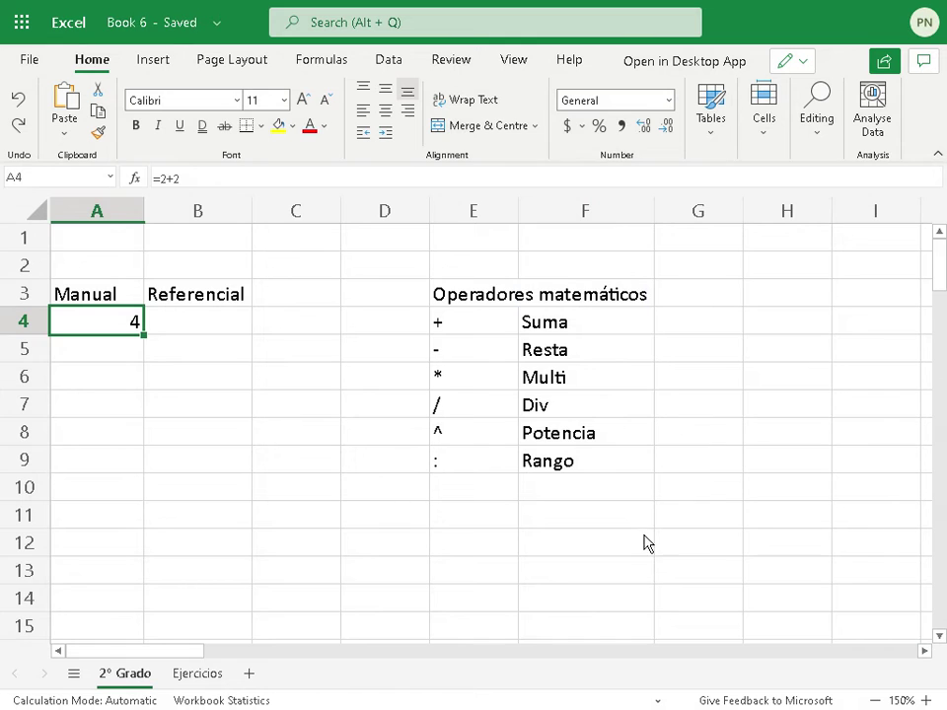
Step: Add the labels a and b in G4:G5 and right-align them
left_click(718, 320)
type("a")
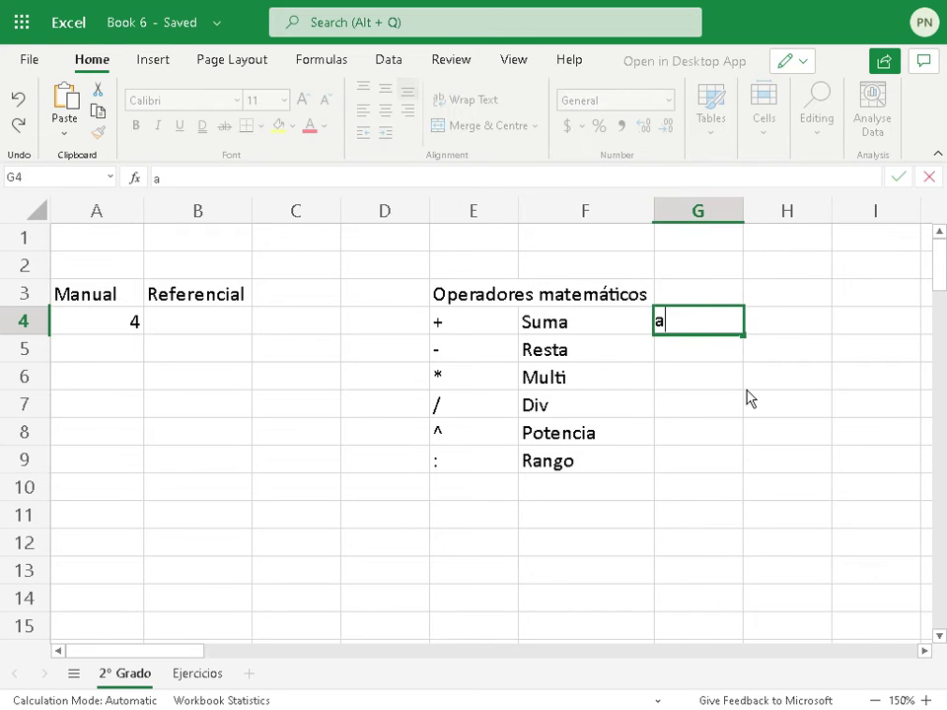
left_click(685, 350)
type("b")
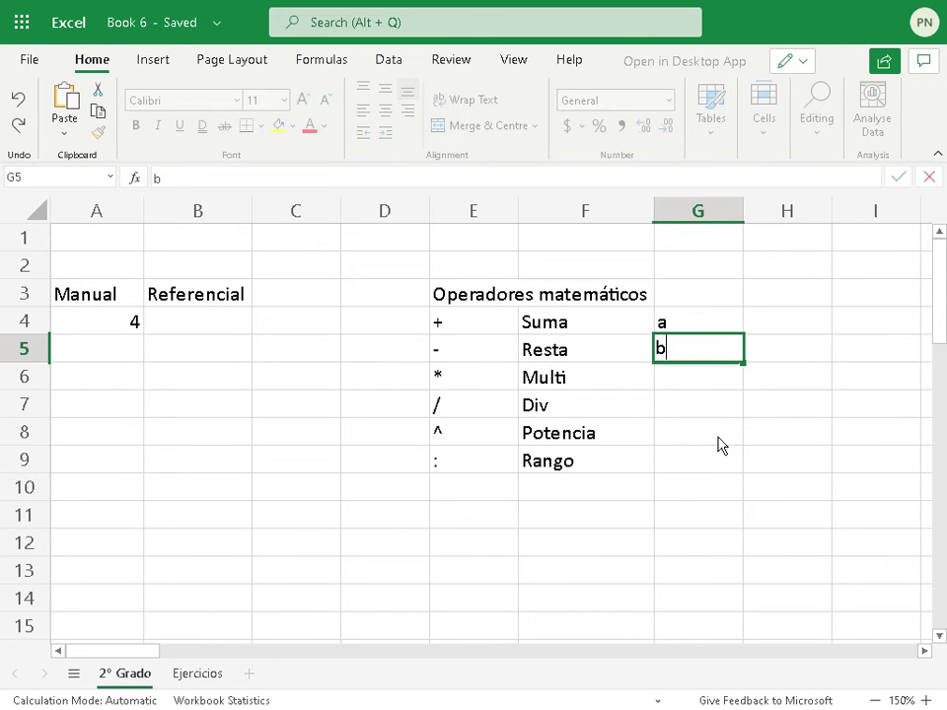
left_click(719, 444)
left_click_drag(687, 318, 696, 345)
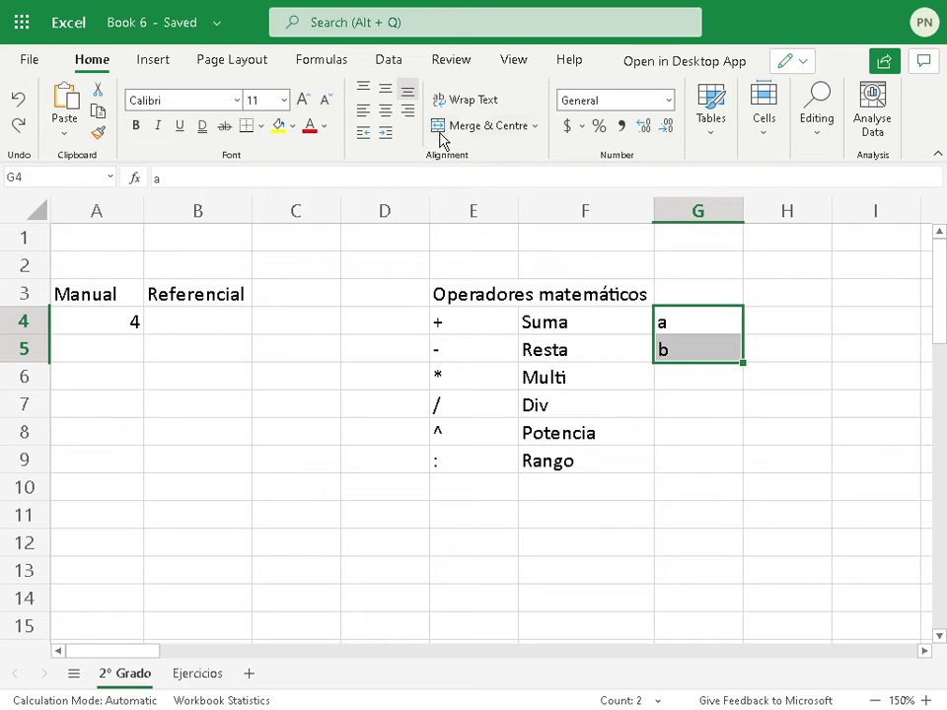
left_click(408, 109)
Step: Give a and b the value 2 in H4 and H5
left_click(789, 333)
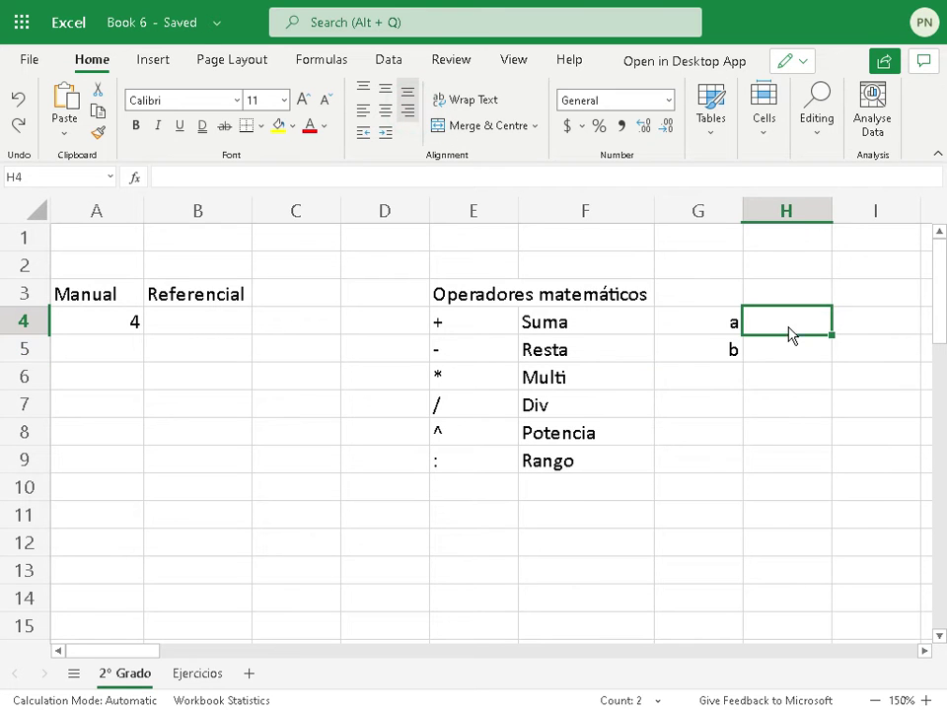
type("2")
key("Return")
type("2")
key("Return")
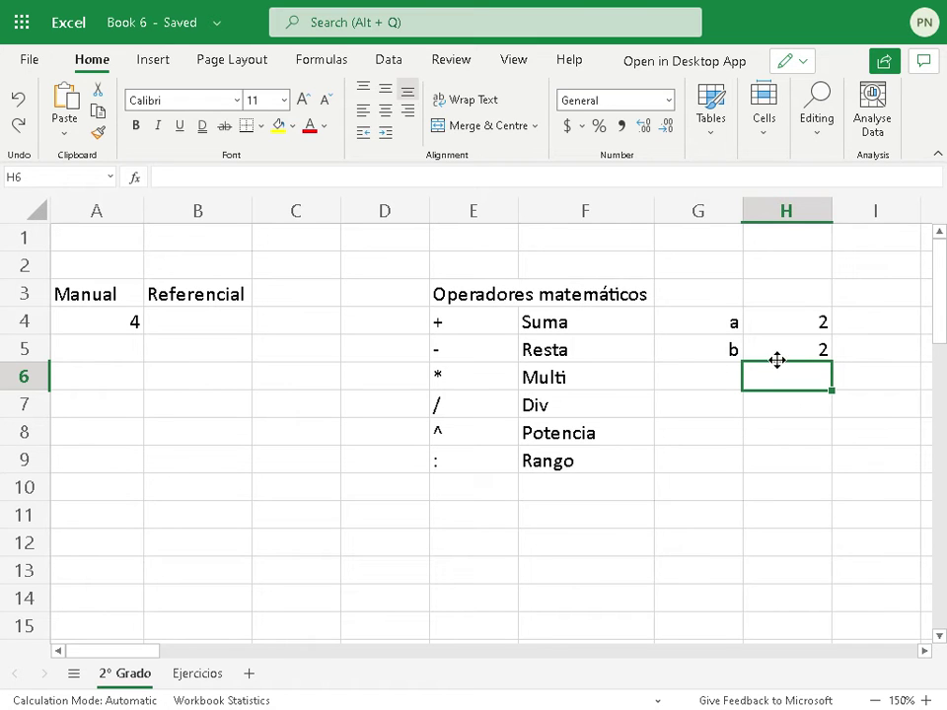
left_click(180, 326)
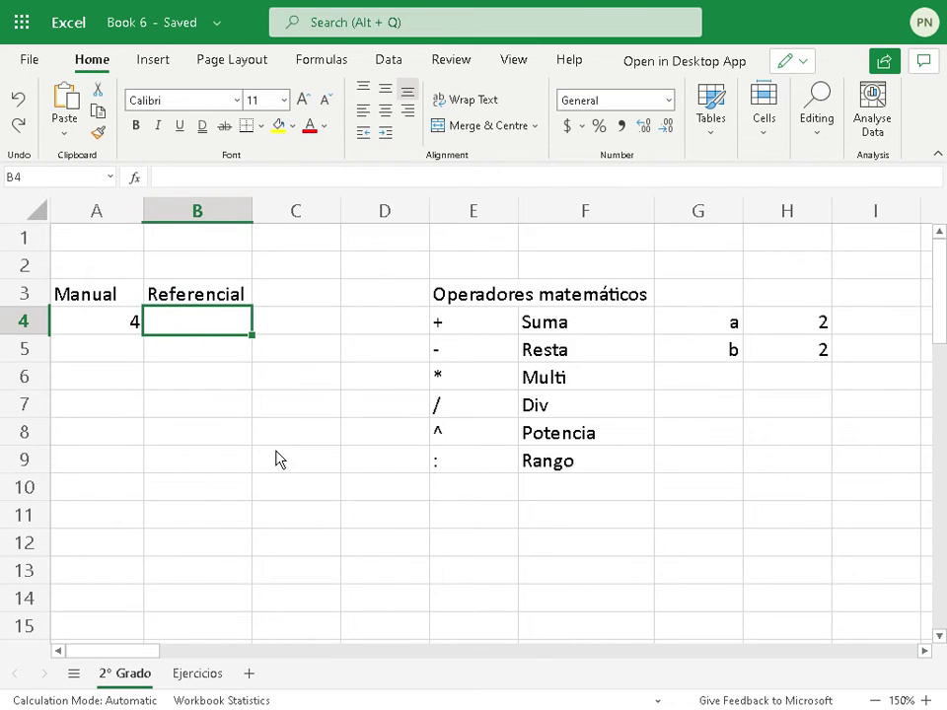
Step: Start an =H4+H5 formula in B4, then cancel it
type("=")
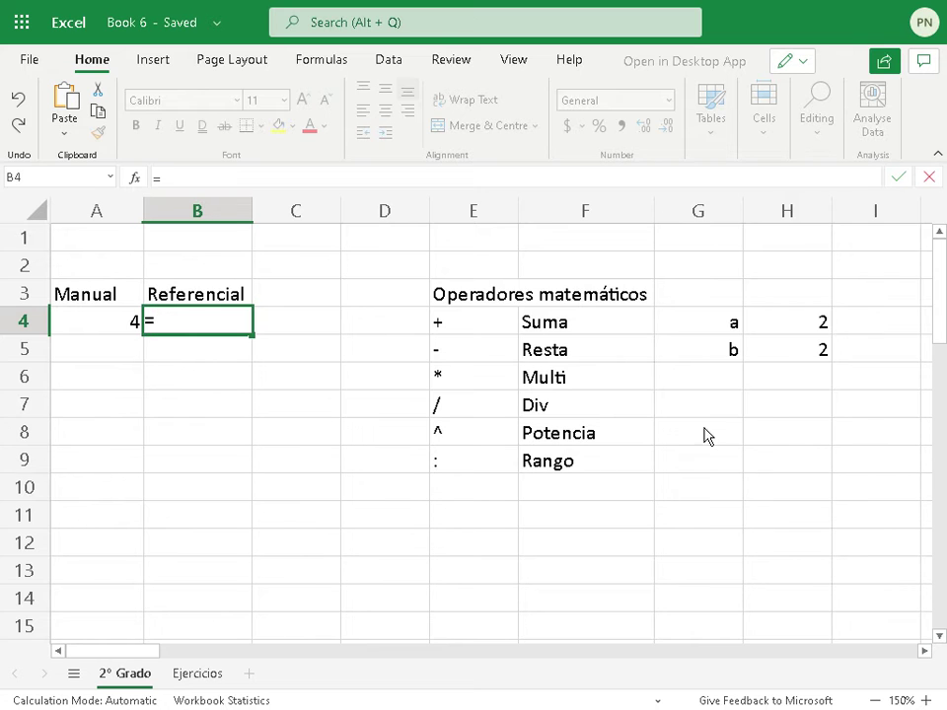
left_click(776, 328)
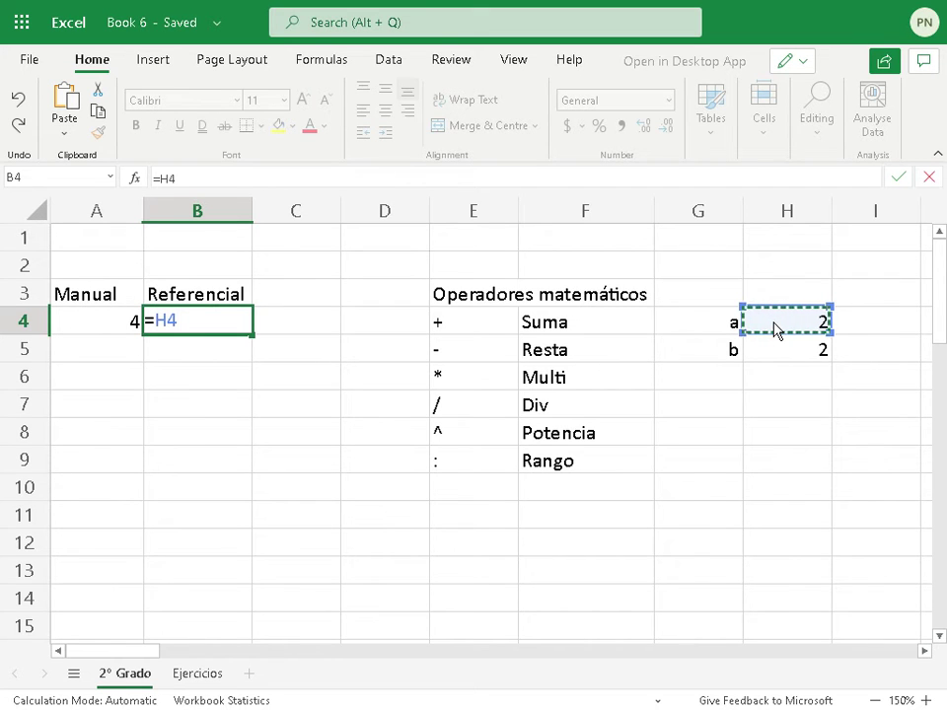
type("+")
left_click(781, 353)
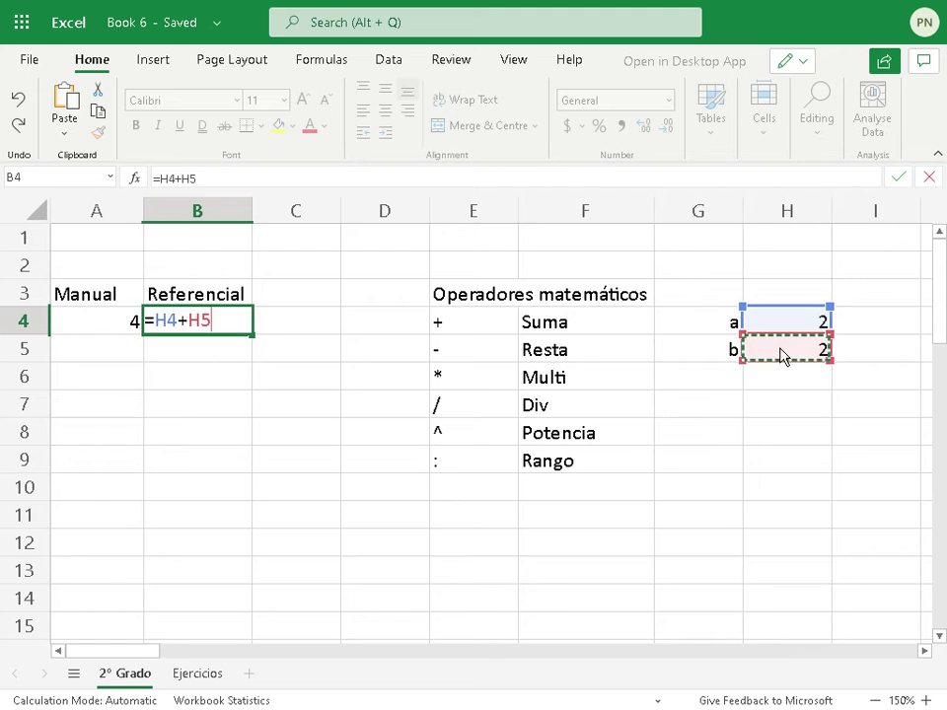
key("BackSpace")
key("Escape")
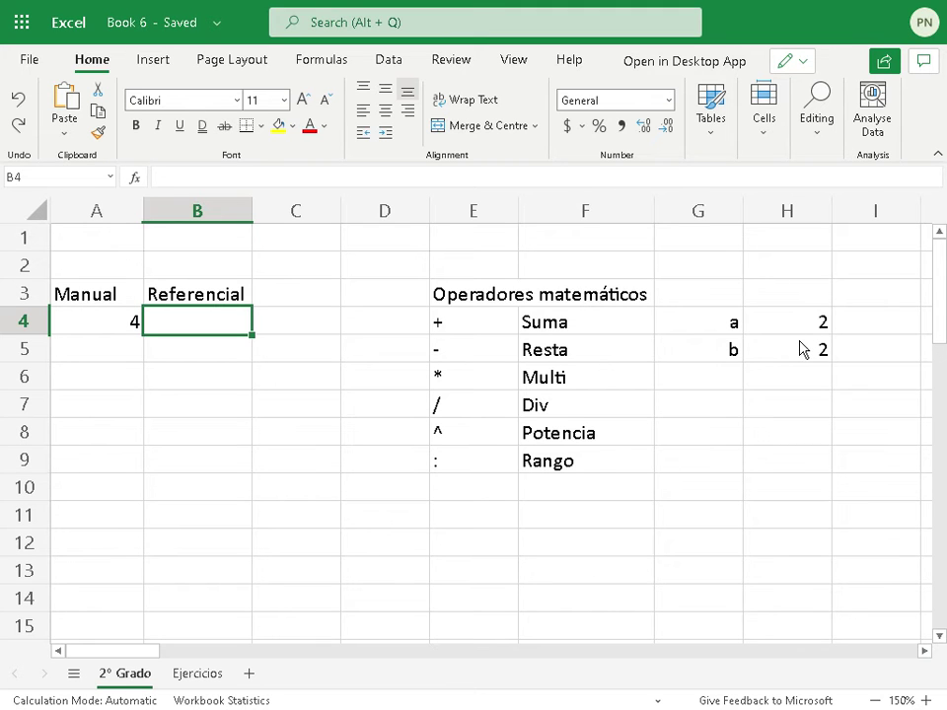
Step: Check the a and b values held in H4 and H5
left_click(799, 321)
left_click(805, 359)
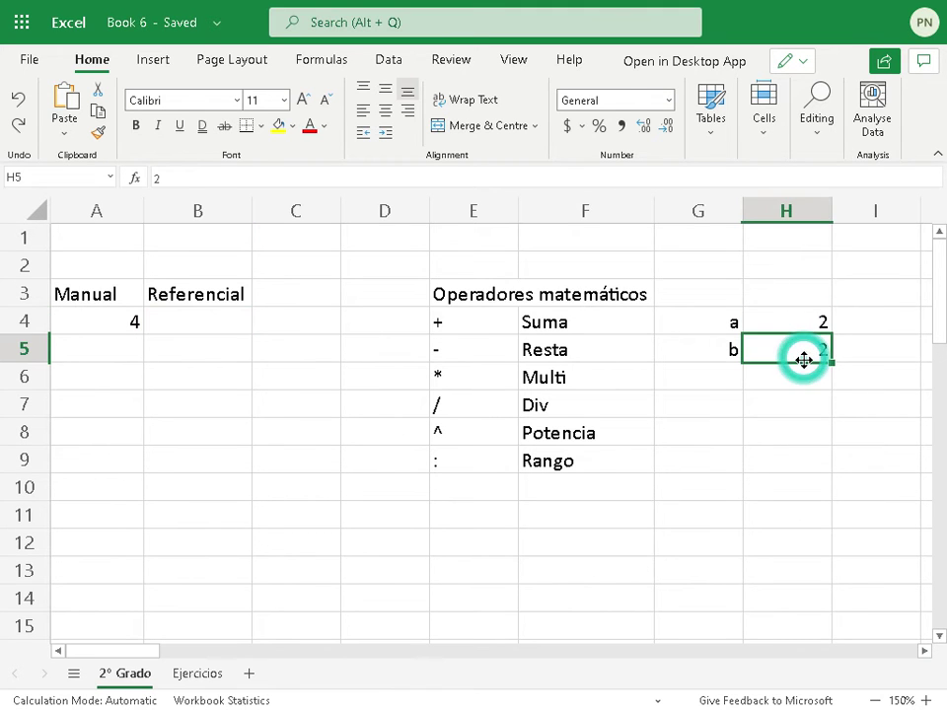
left_click(782, 327)
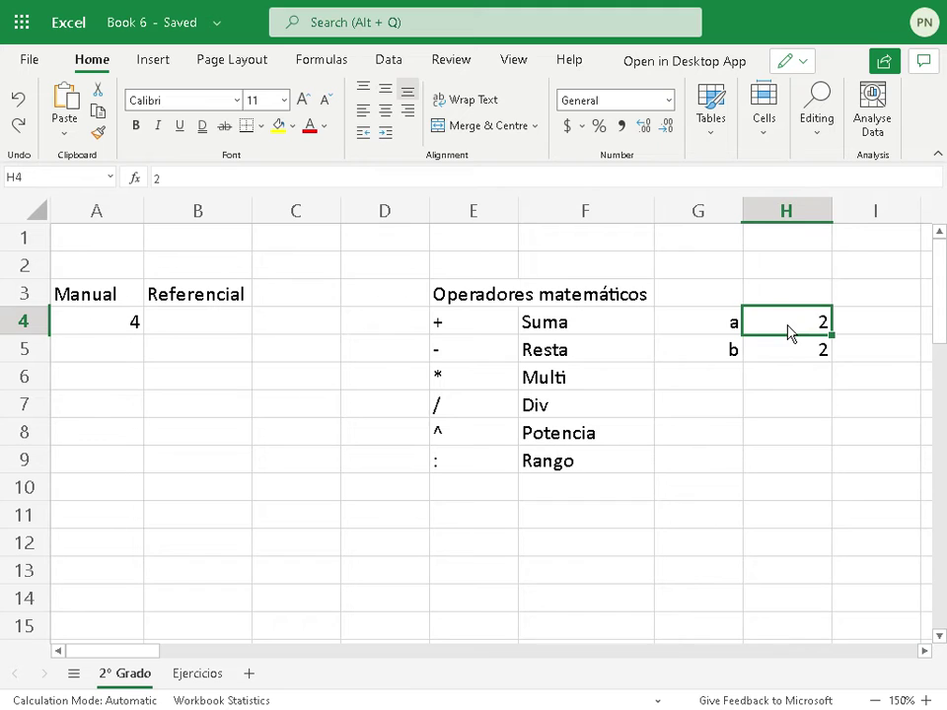
left_click(789, 356)
left_click(785, 354)
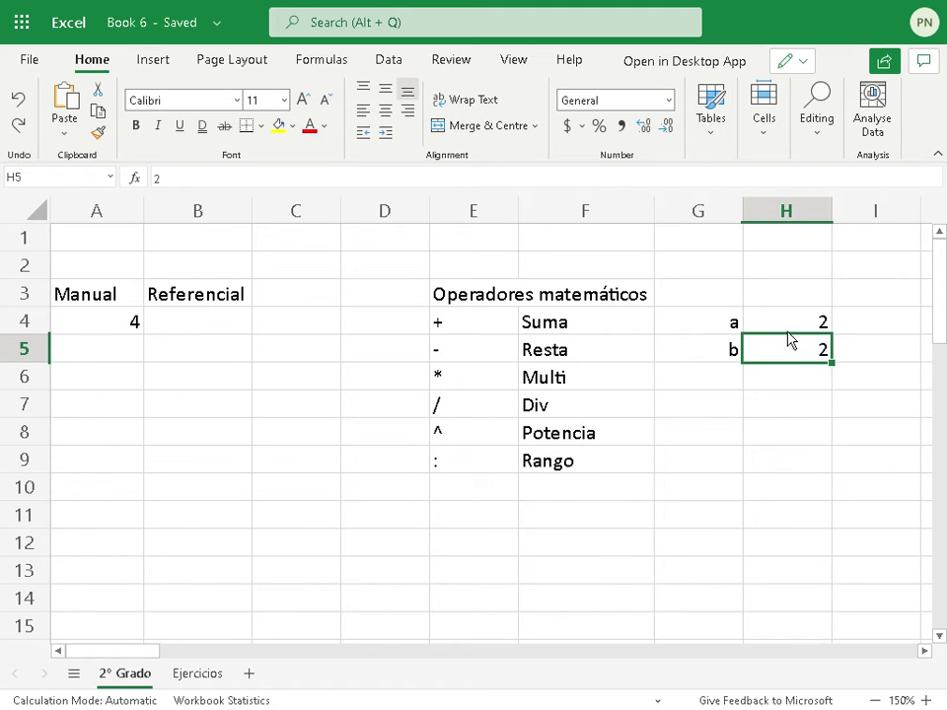
left_click(786, 331)
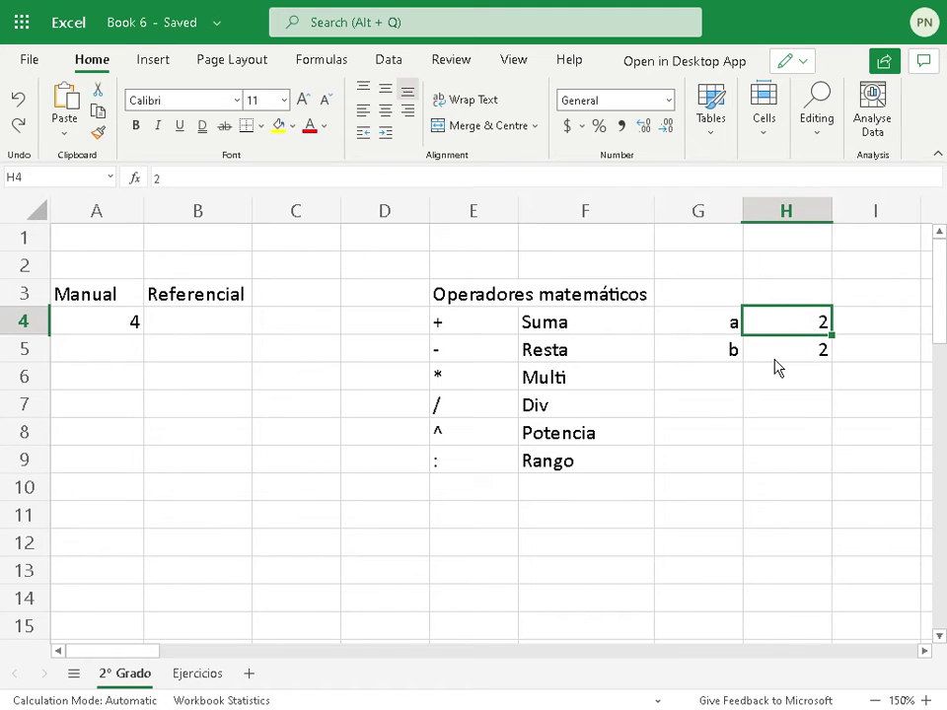
left_click(790, 326)
left_click(792, 346)
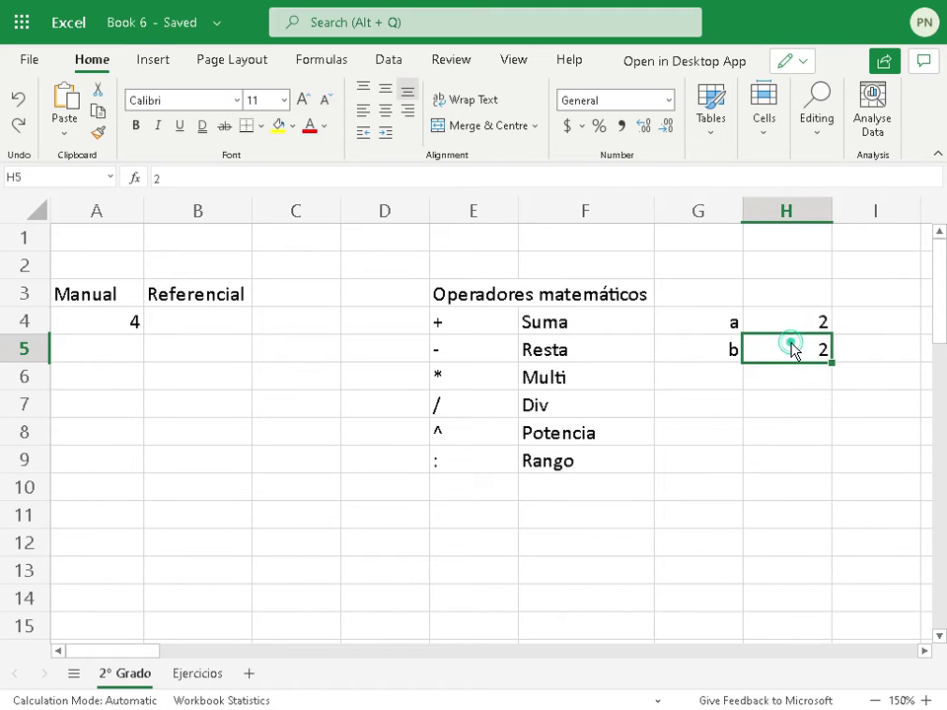
Step: Enter =H4+H5 in B4 by pointing at H4 and H5, giving 4
left_click(216, 322)
type("=")
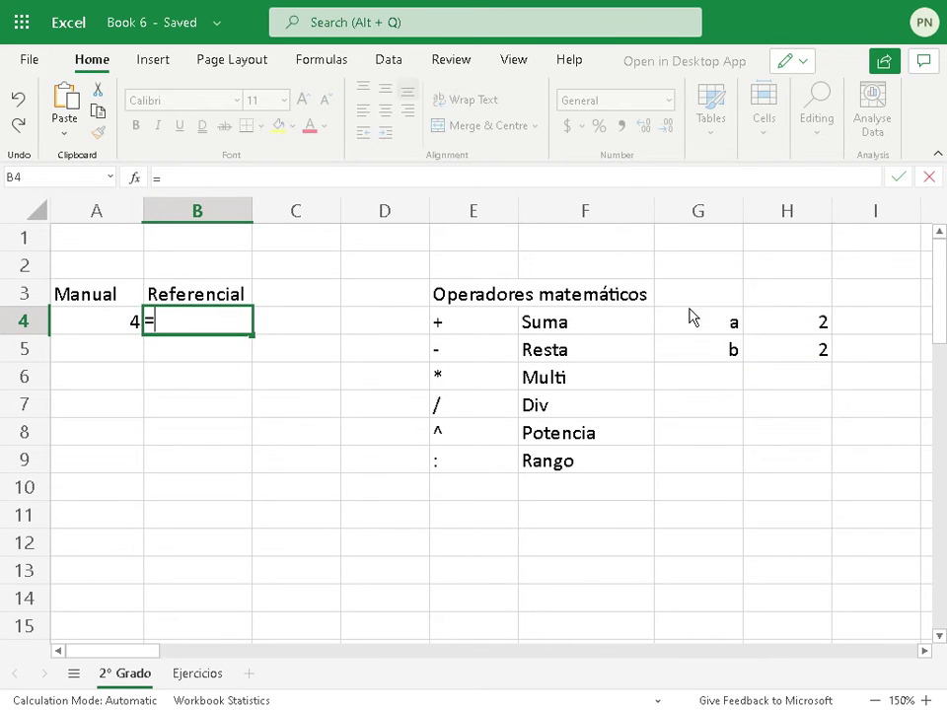
left_click(786, 325)
type("+")
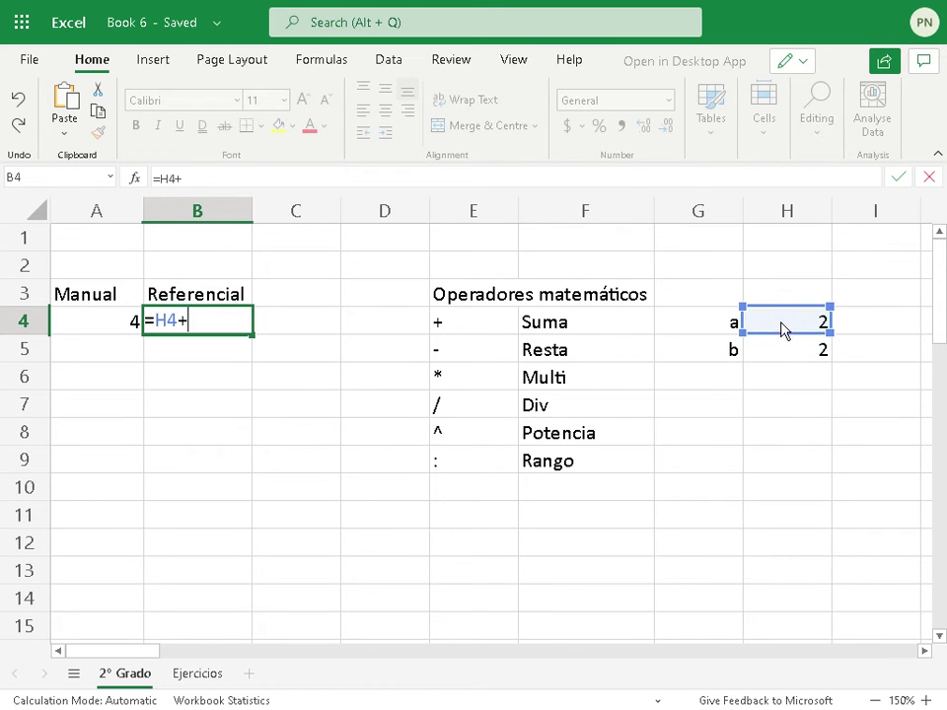
left_click(804, 359)
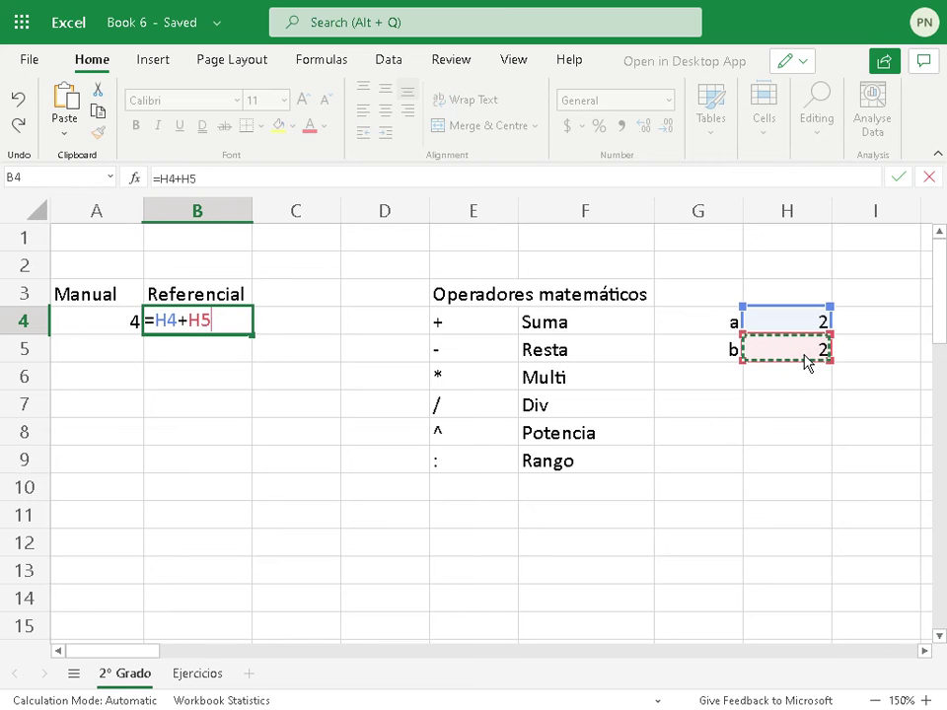
key("Return")
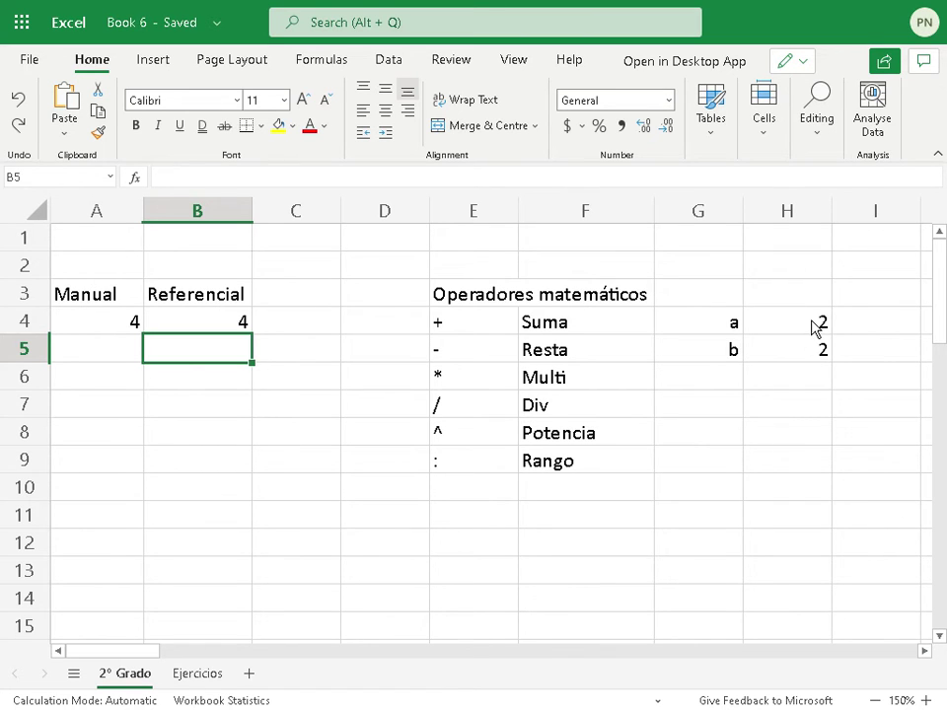
Step: Test the sum by setting a to 34, then a to 3 and b to 6
left_click(812, 322)
type("34")
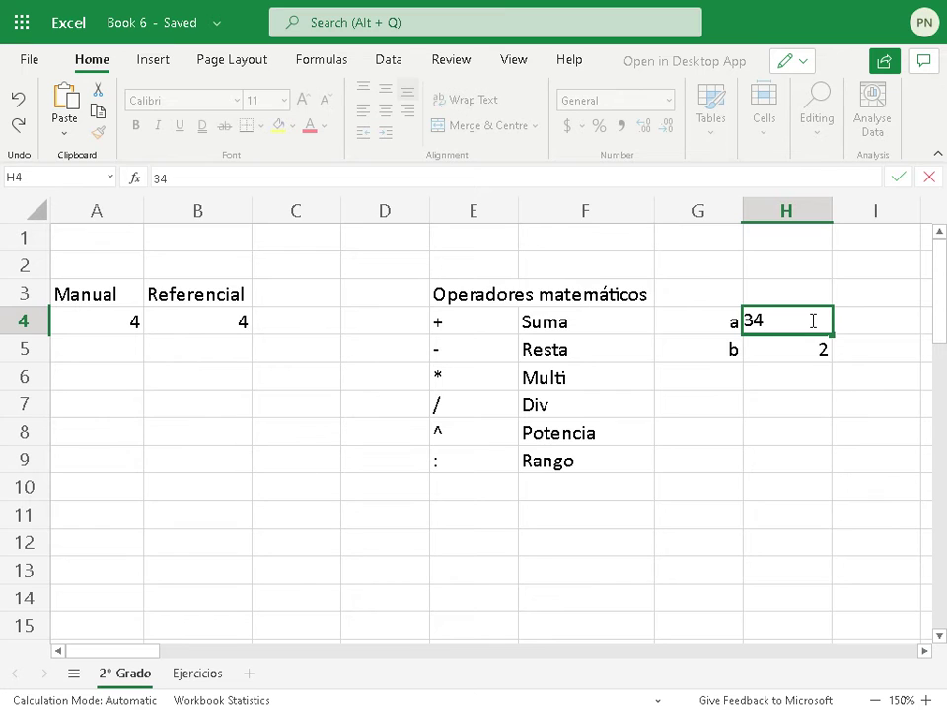
key("Return")
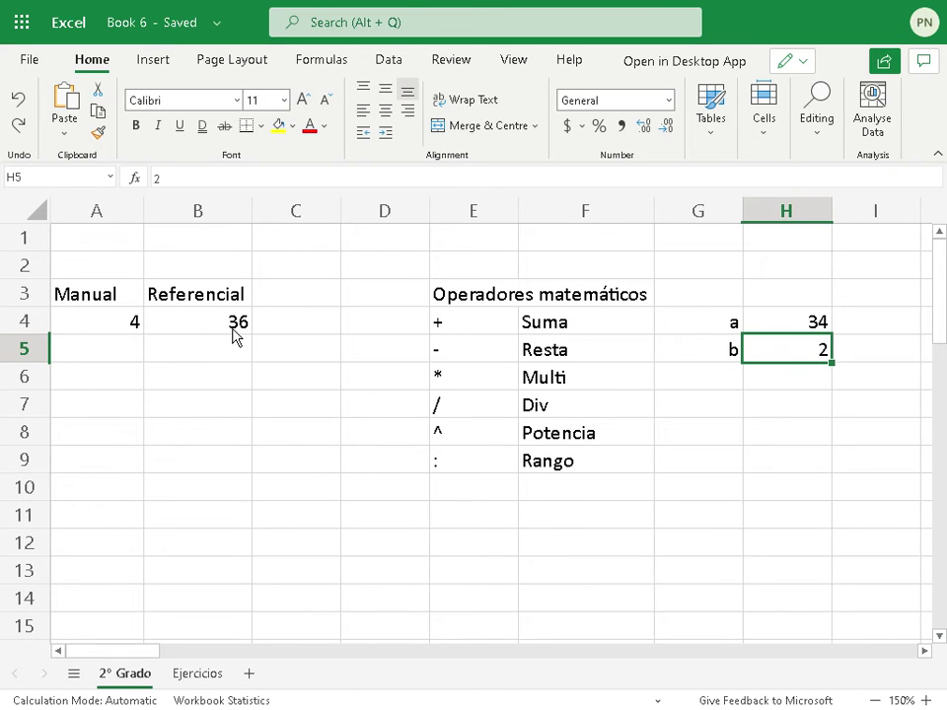
left_click(816, 322)
type("3")
key("Return")
type("6")
key("Return")
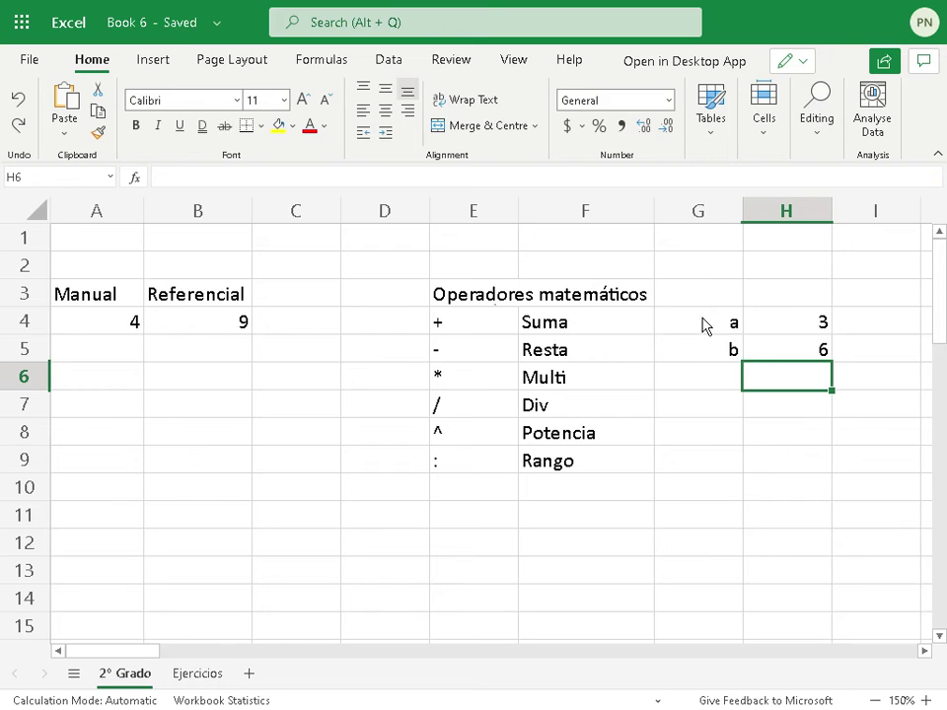
Step: Show B4's =H4+H5 references, then enter the manual Resta formula =2-2 in A5
left_click(209, 322)
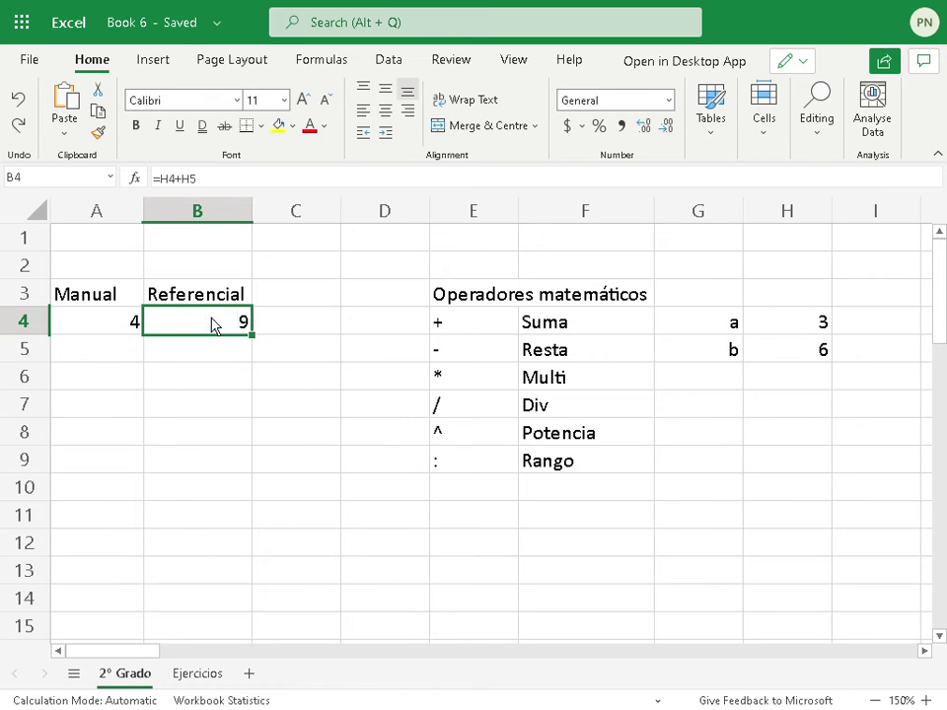
double_click(212, 323)
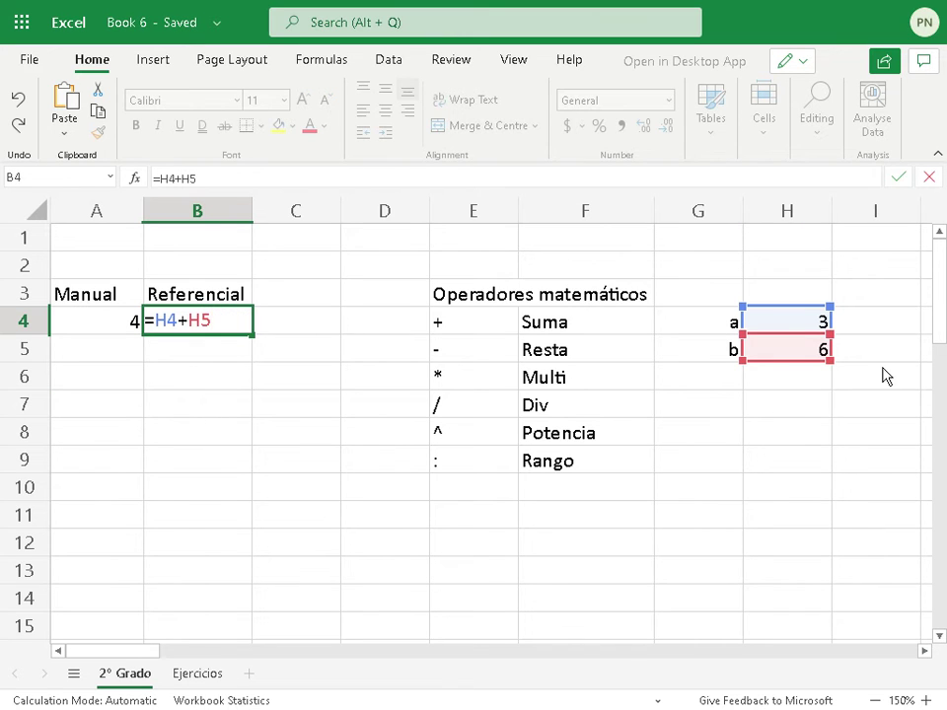
key("Return")
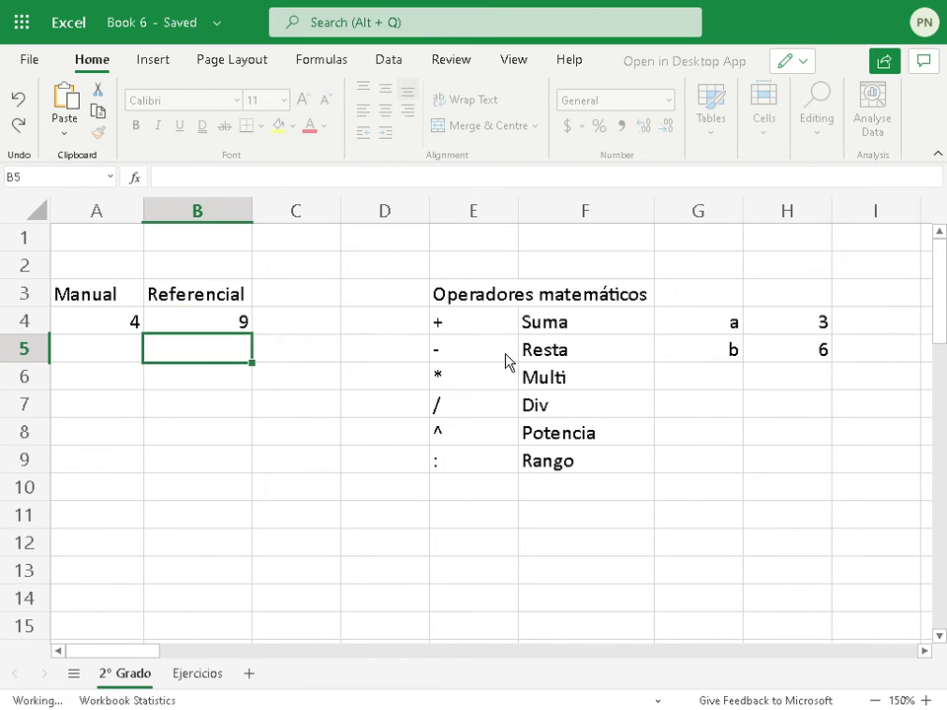
left_click(100, 350)
left_click(547, 361)
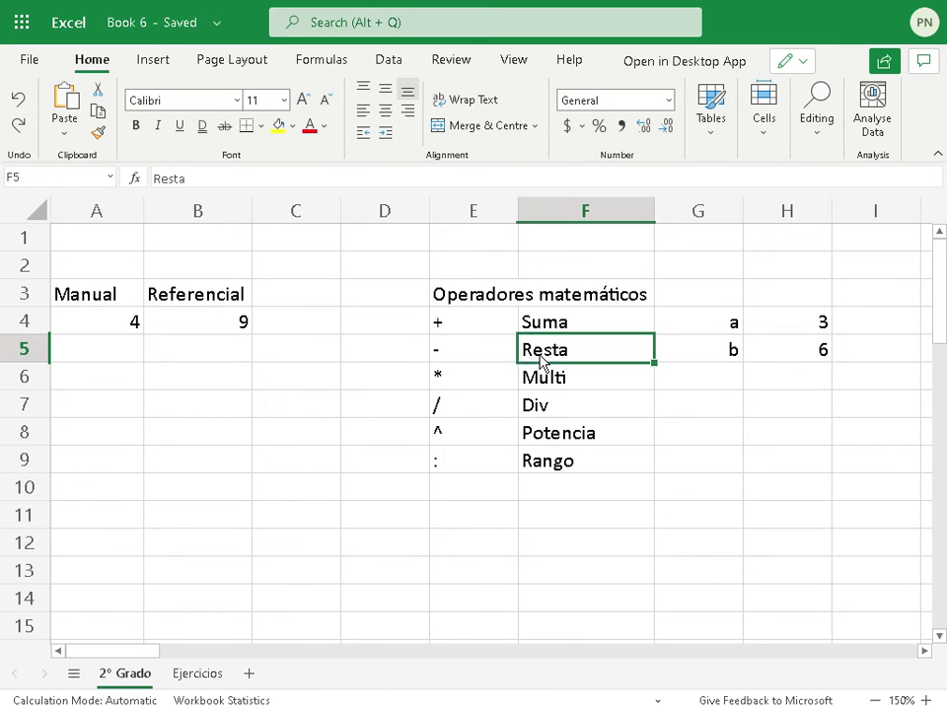
left_click(122, 352)
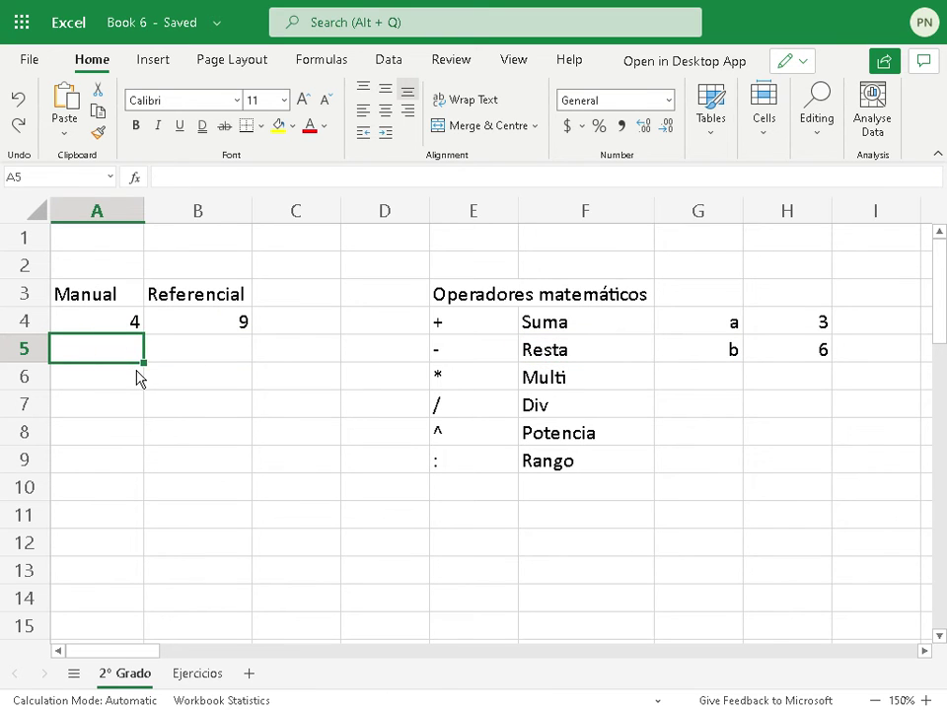
type("=2")
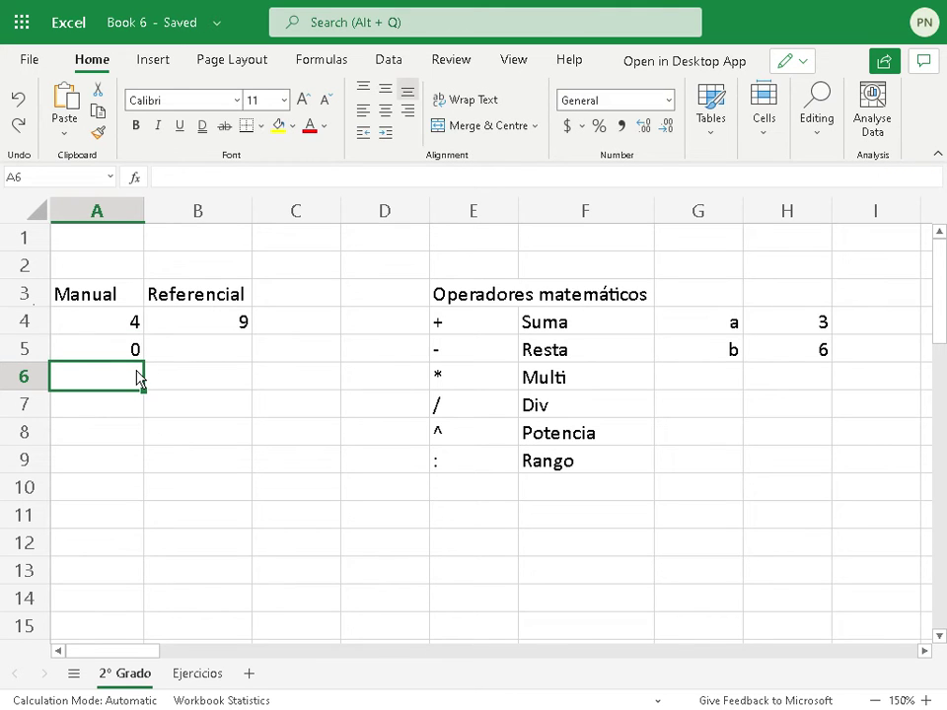
Step: Reset a and b in H4 and H5 back to 2
left_click(213, 325)
left_click(818, 321)
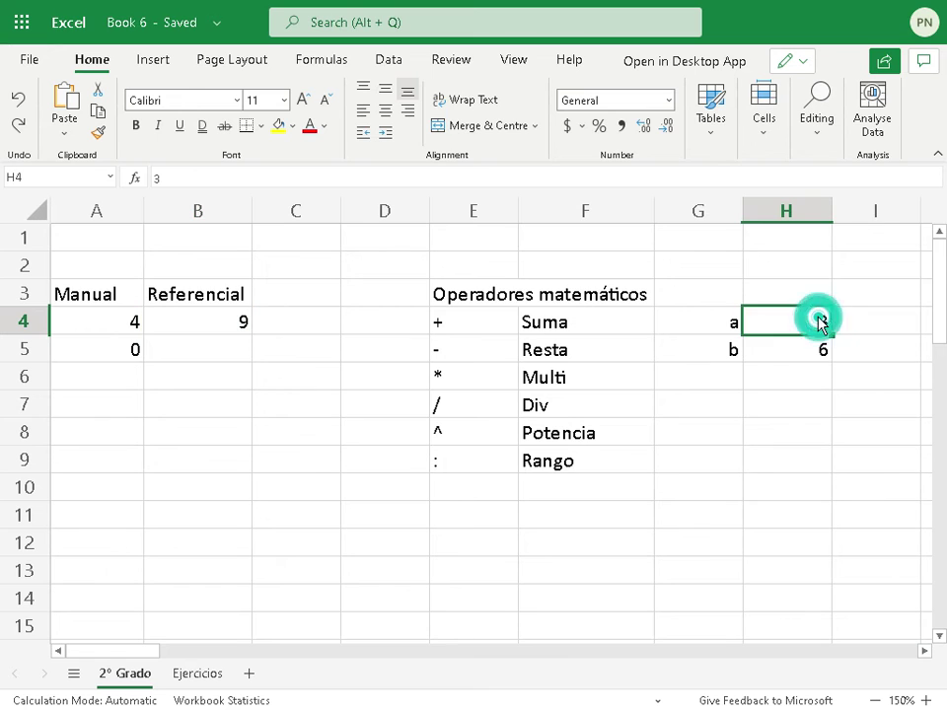
type("2")
key("Return")
type("2")
key("Return")
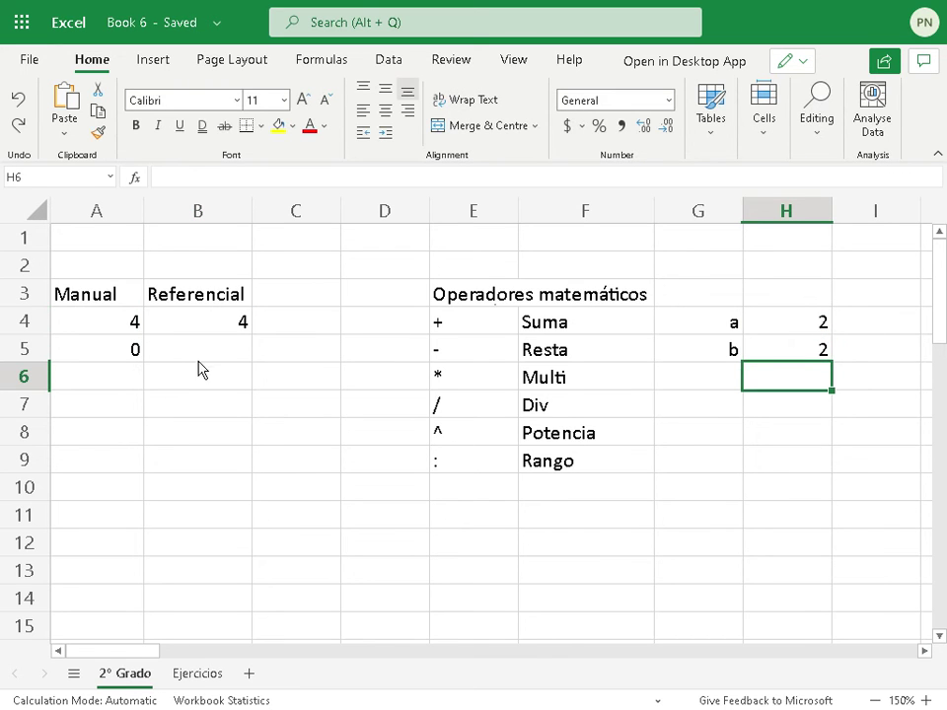
left_click(200, 352)
Step: Enter =H4-H5 in B5 by pointing at H4 and H5, giving 0
type("=")
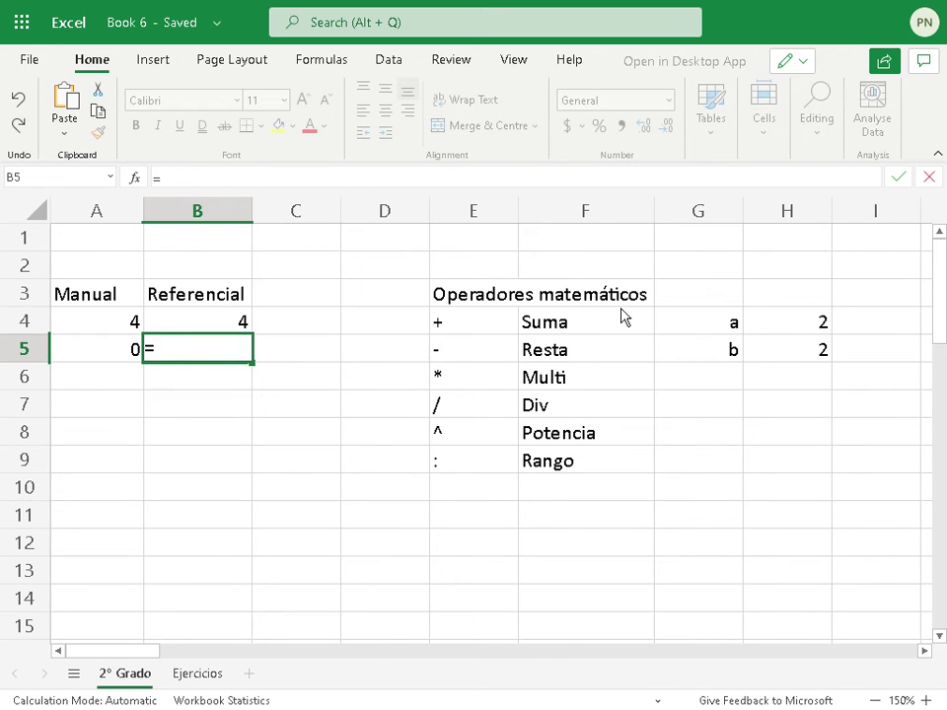
left_click(784, 323)
type("-")
left_click(815, 353)
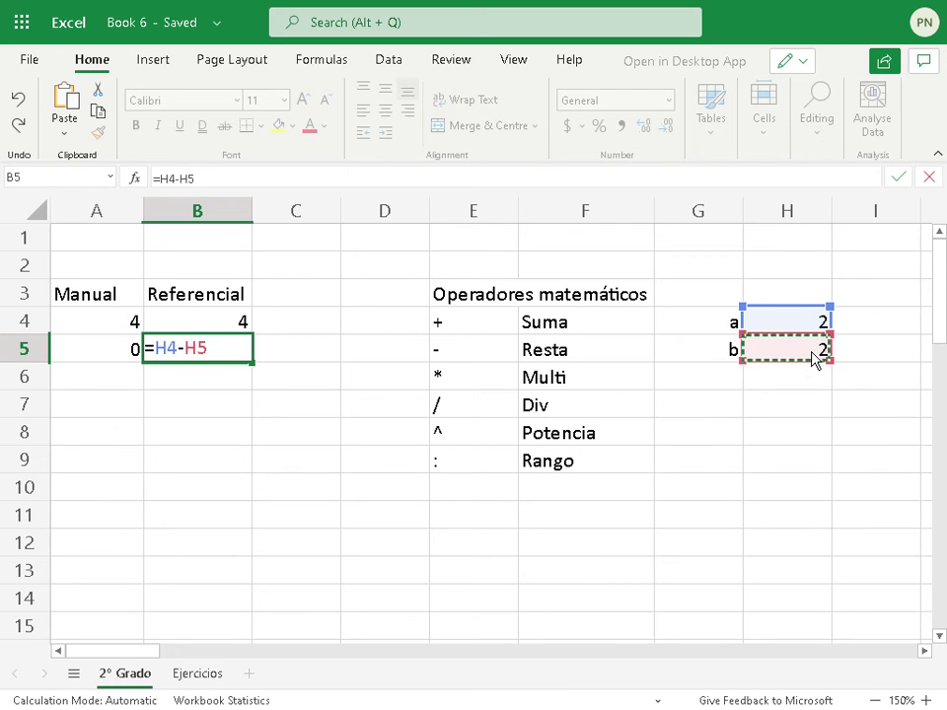
key("Return")
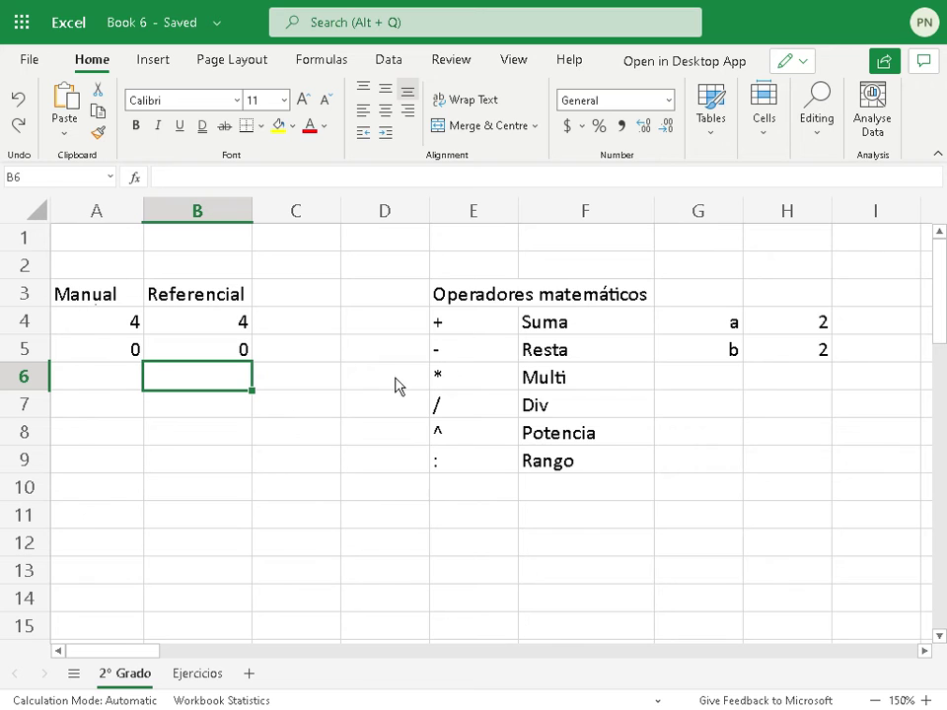
Step: Enter =2*2 in A6 and =H4*H5 in B6, both giving 4
left_click(115, 383)
type("=")
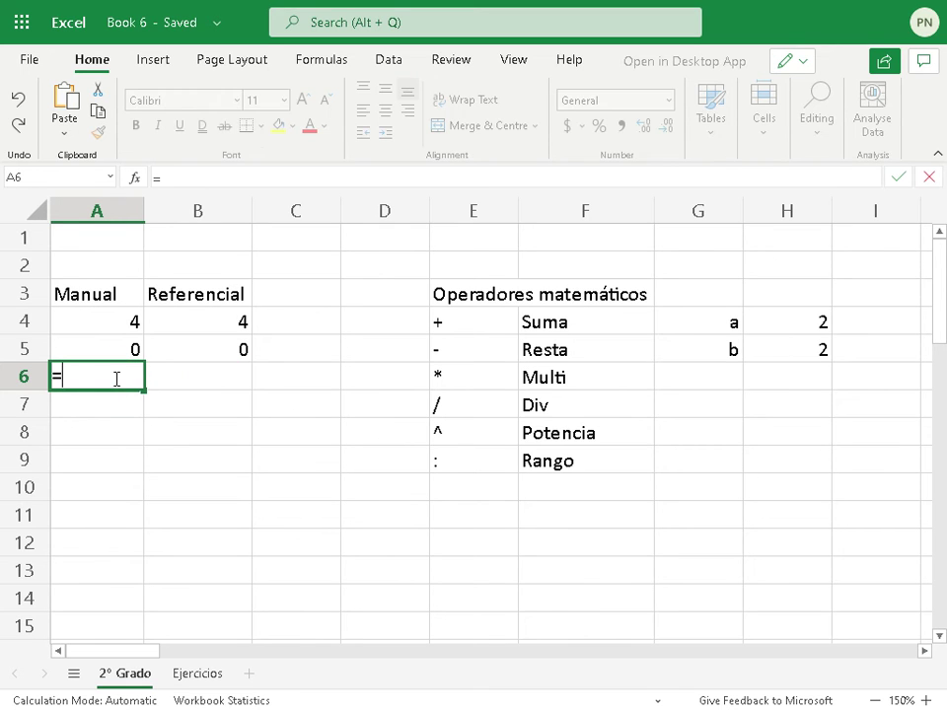
type("2*2")
key("Return")
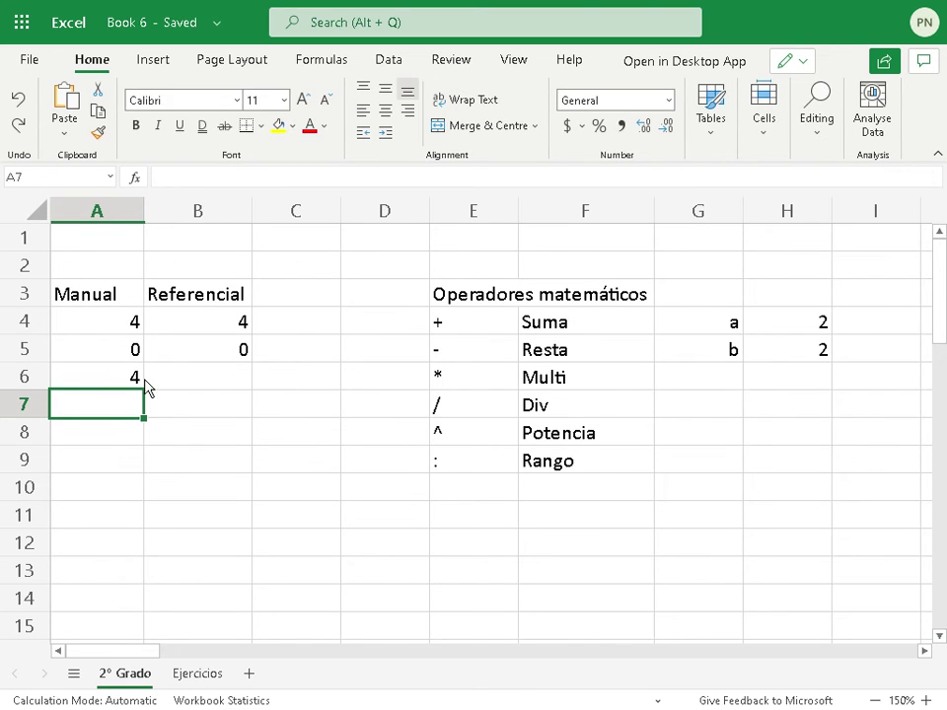
left_click(188, 385)
type("=")
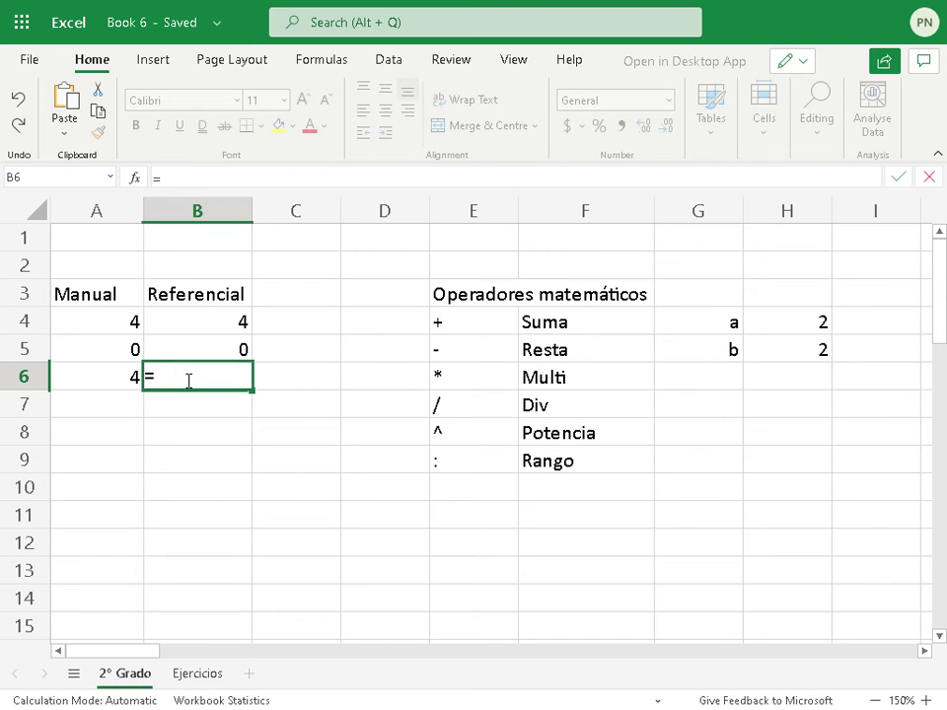
left_click(817, 327)
type("*")
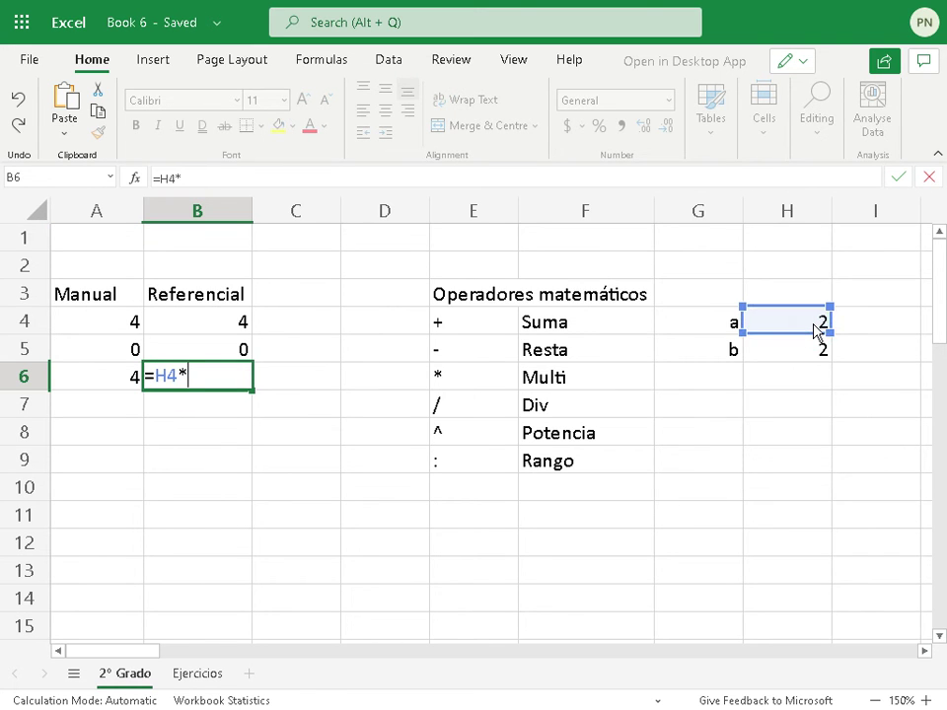
left_click(810, 353)
key("Return")
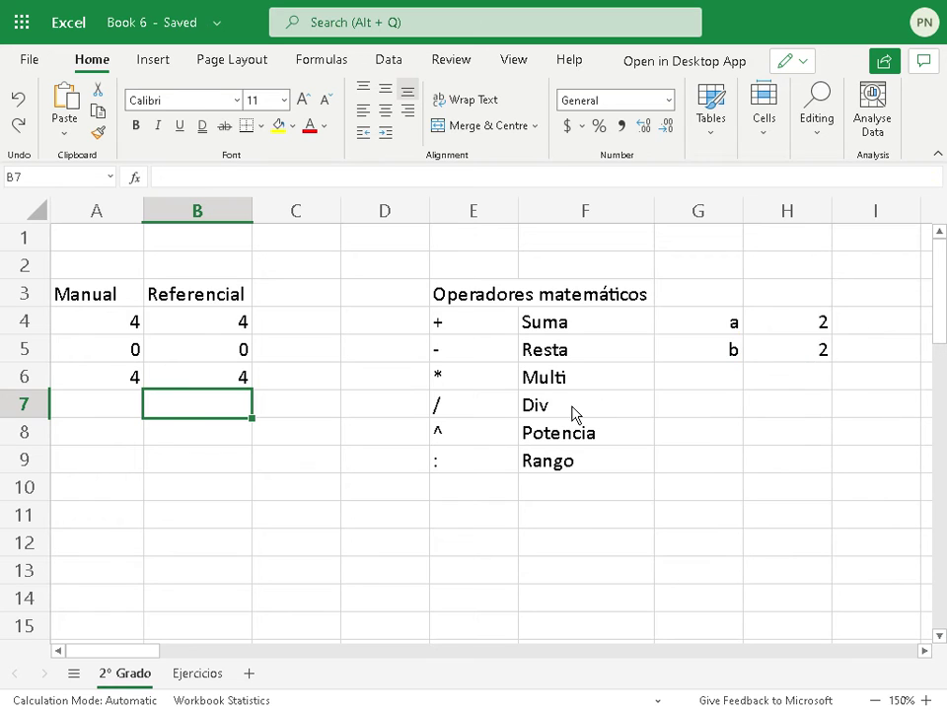
Step: Enter the manual division =2/2 in A7, showing 1
left_click(83, 402)
type("=")
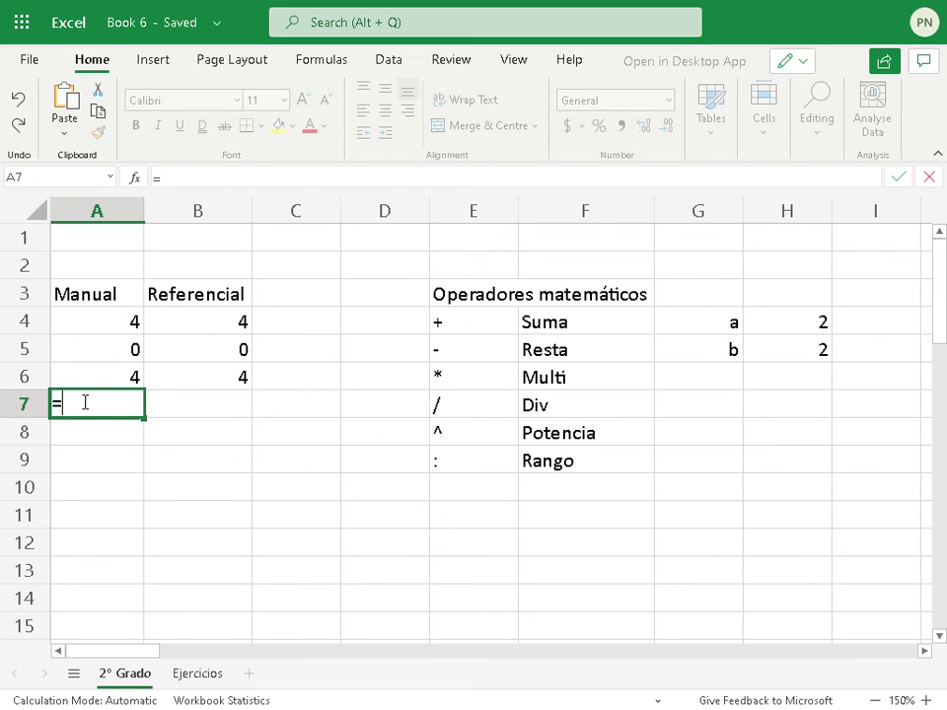
type("2/2")
key("Return")
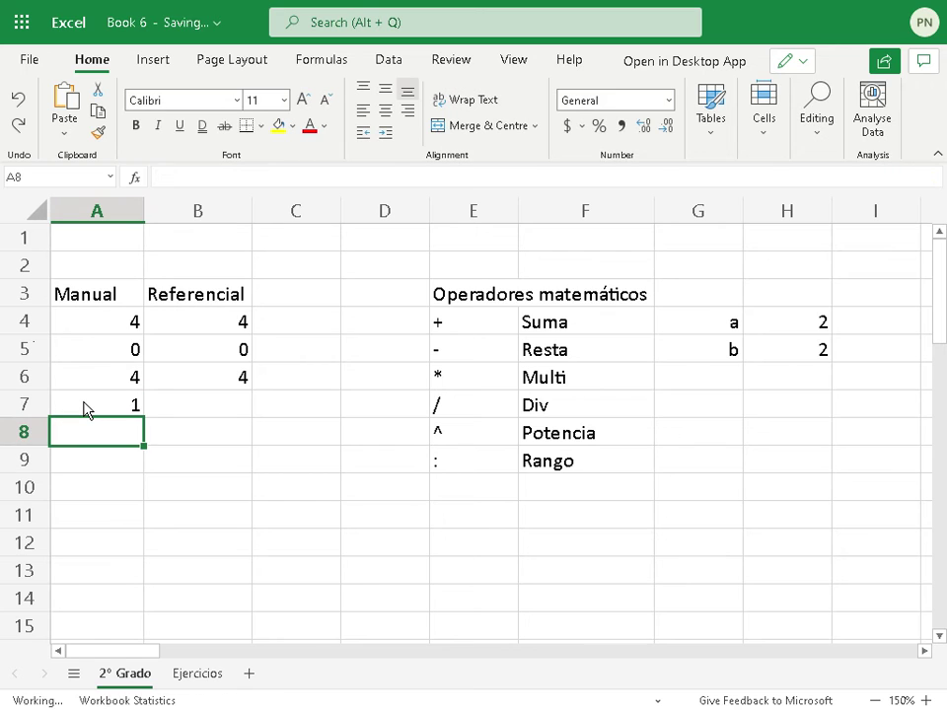
key("Up")
key("Right")
Step: Enter =H4/H5 in B7 by pointing at H4 and H5
type("=")
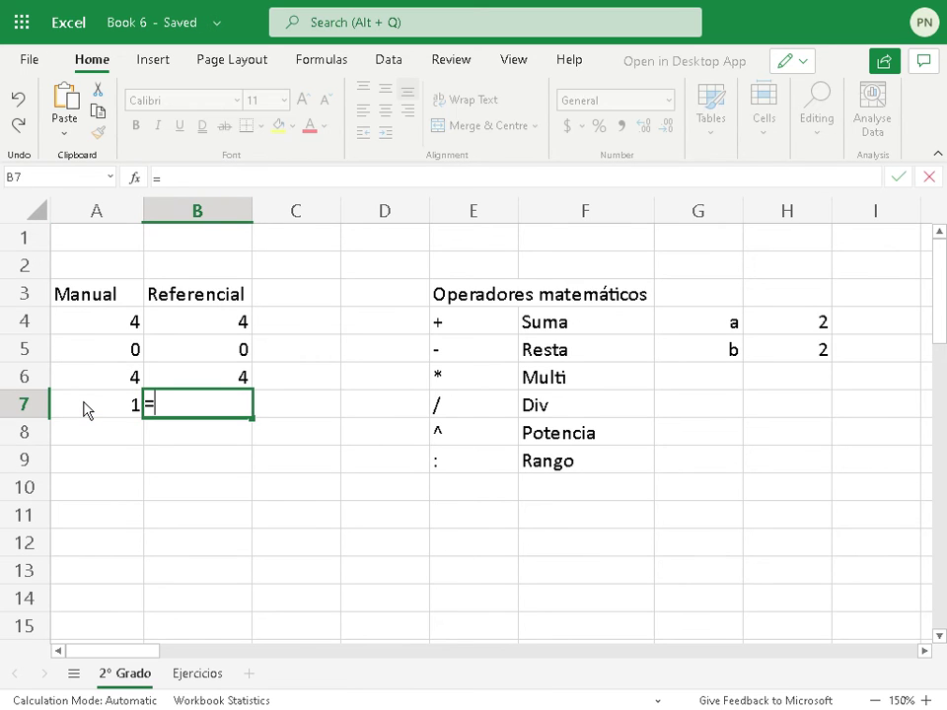
left_click(785, 322)
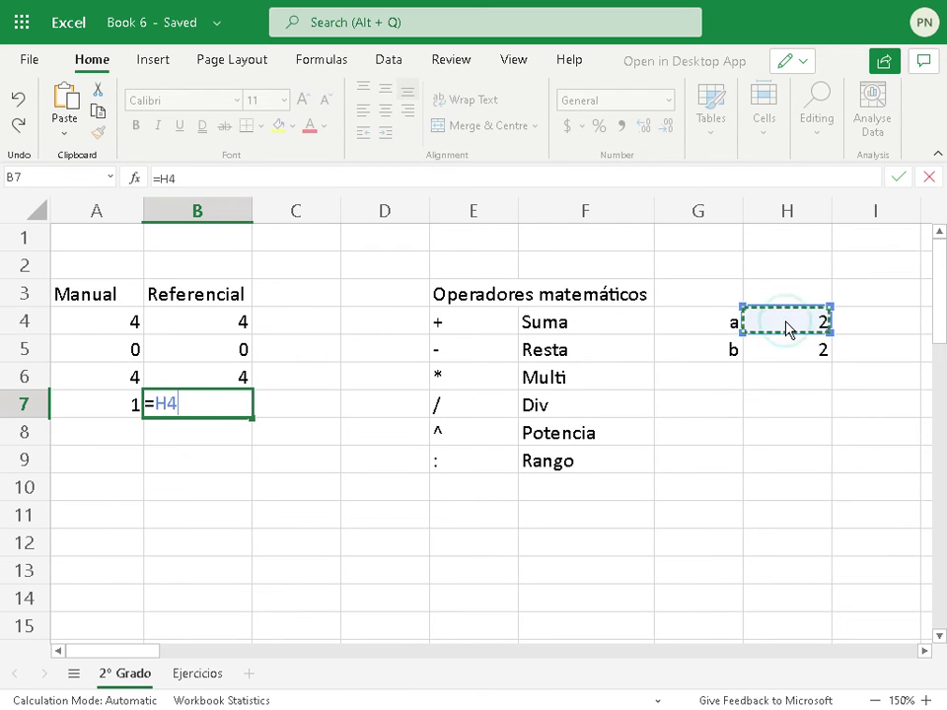
type("/")
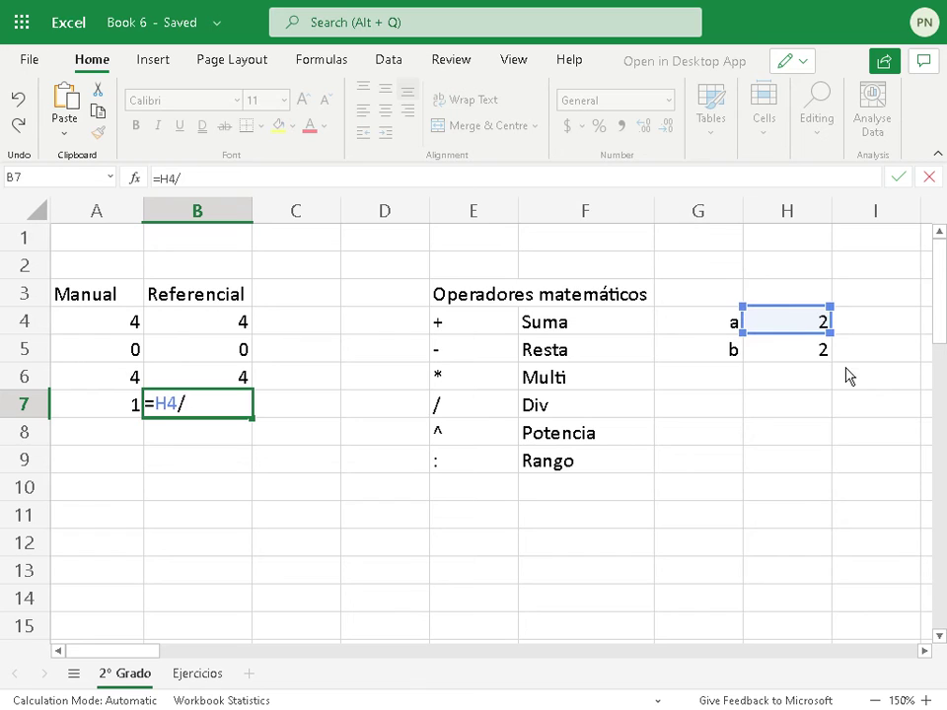
left_click(808, 352)
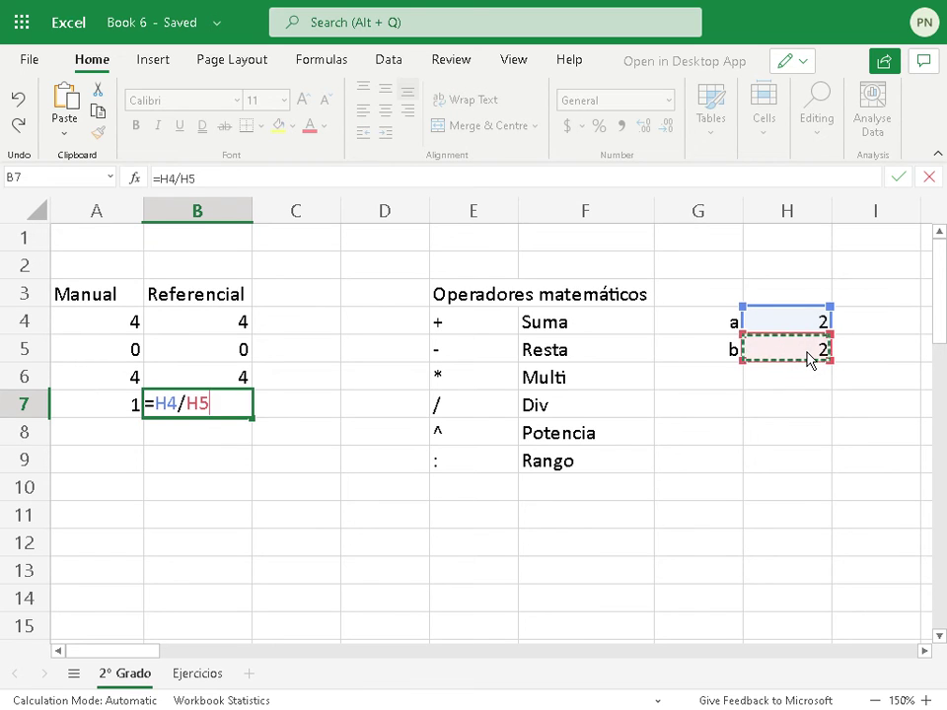
key("Return")
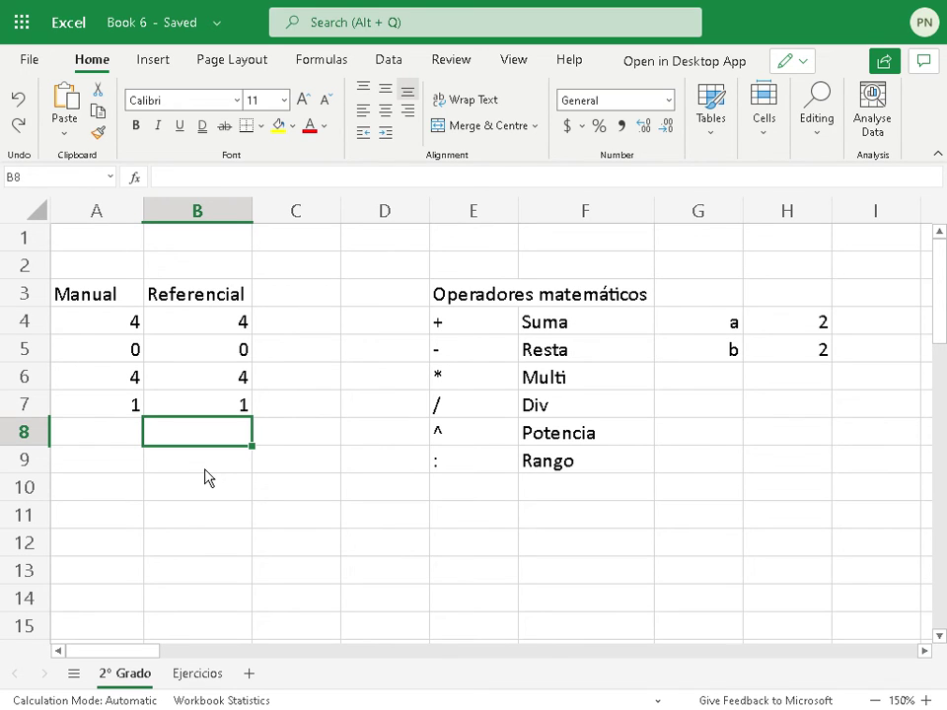
Step: Enter =2^2 in A8 so it shows 4
left_click(101, 431)
type("=2")
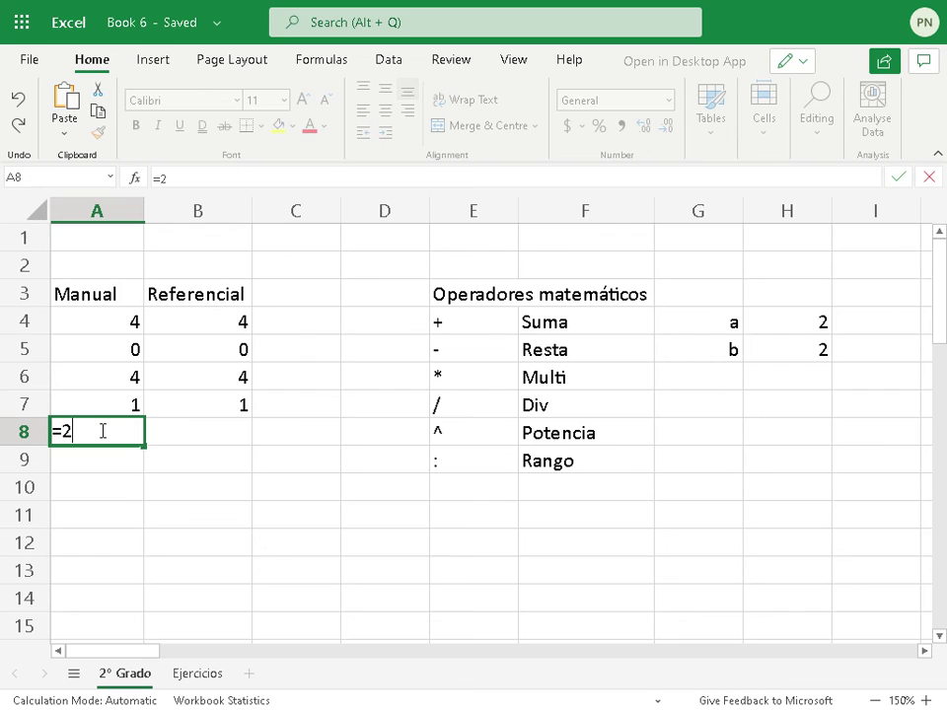
type("^2")
key("BackSpace")
key("BackSpace")
type("^^")
key("BackSpace")
key("BackSpace")
type("^2")
key("Return")
Step: Enter =H4^H5 in B8 by pointing at H4 and H5, giving 4
key("Up")
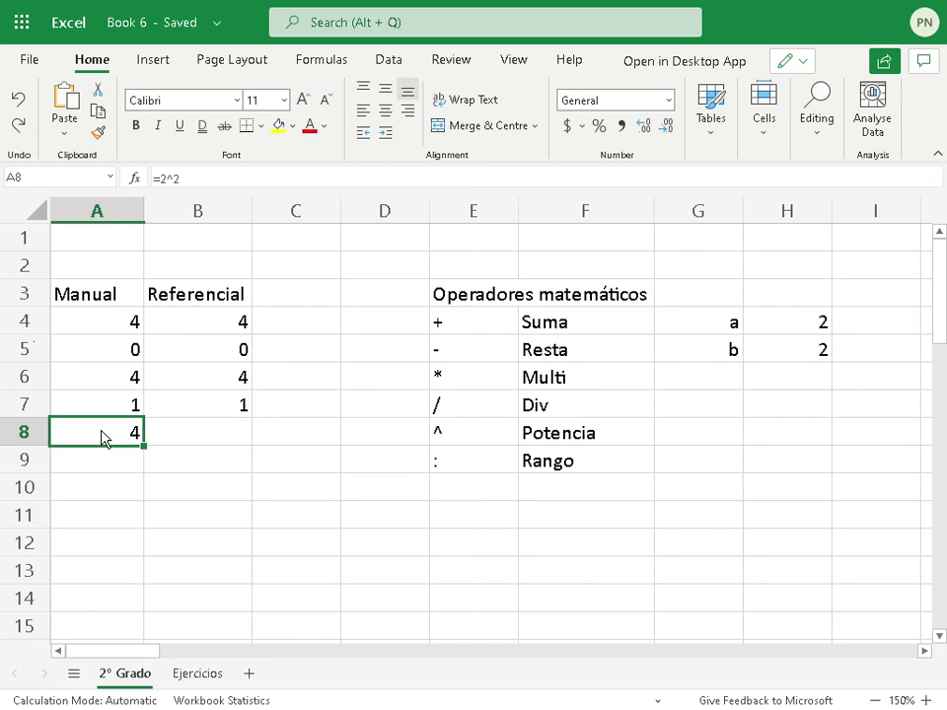
key("Right")
type("=")
left_click(793, 326)
type("^")
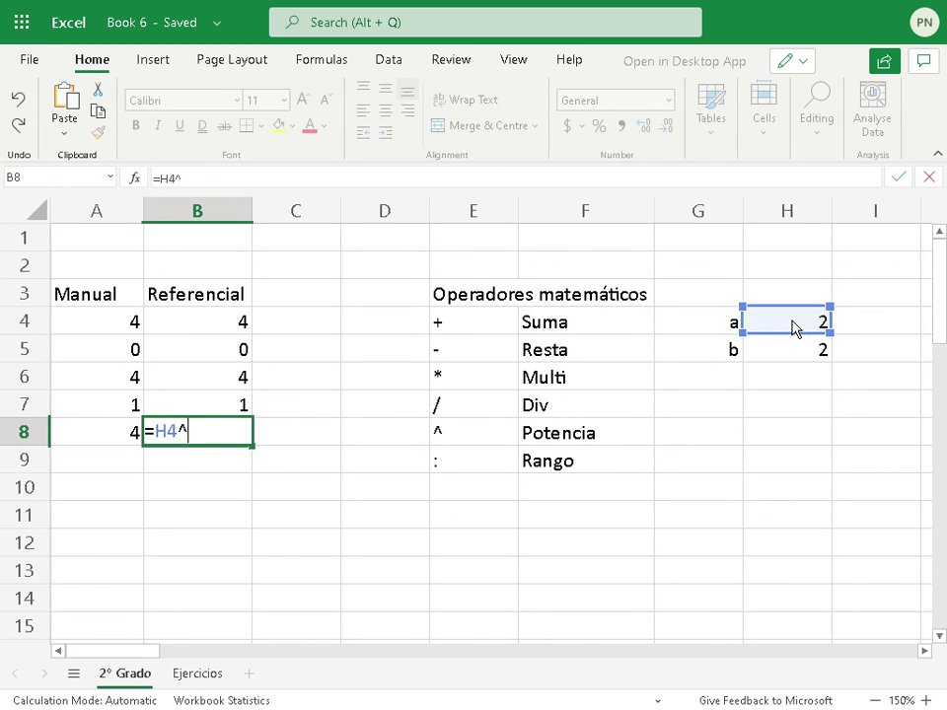
left_click(792, 353)
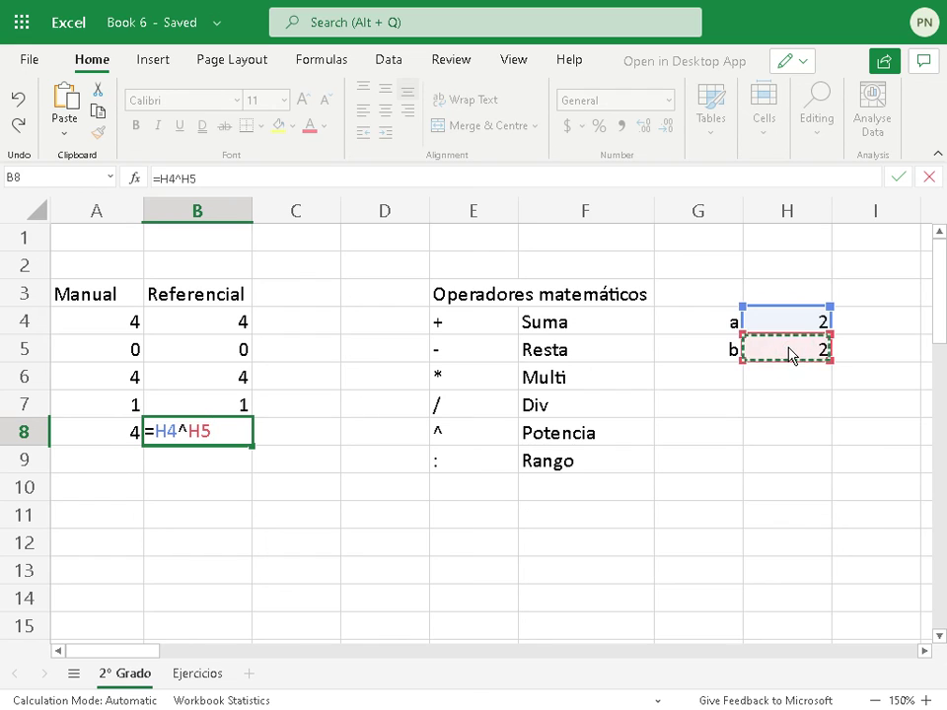
key("Return")
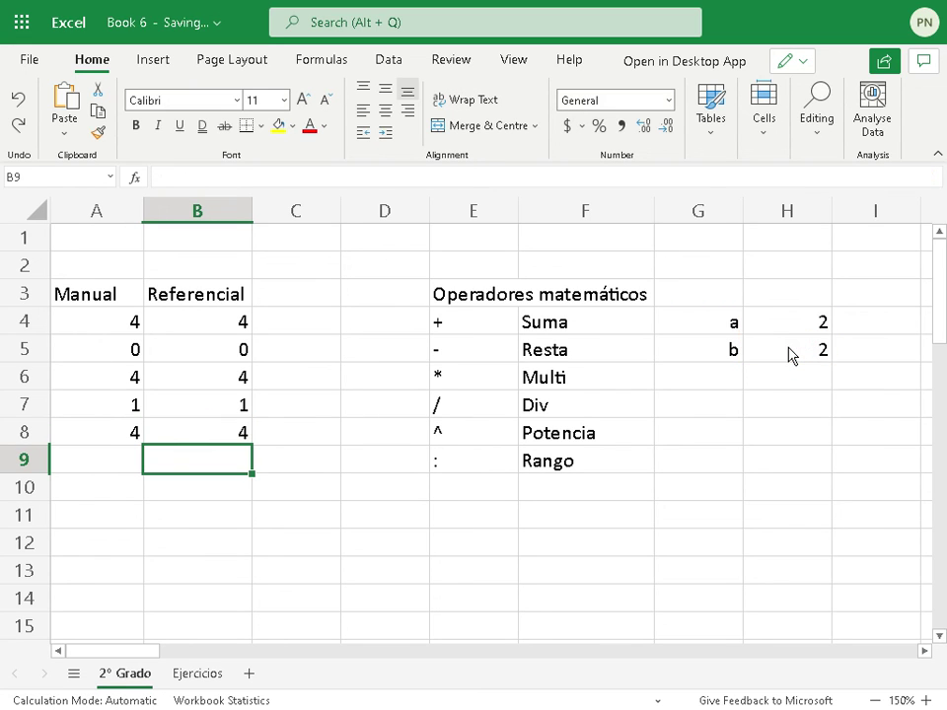
Step: Fill the Rango row E9:F9 with yellow
left_click_drag(492, 460, 566, 470)
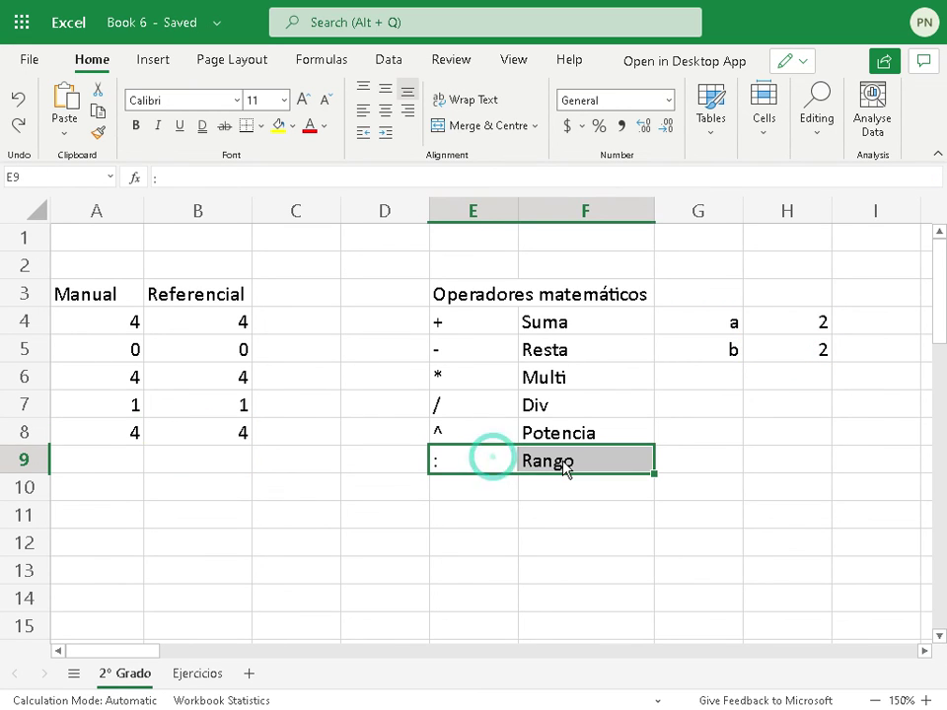
left_click(279, 126)
left_click(503, 548)
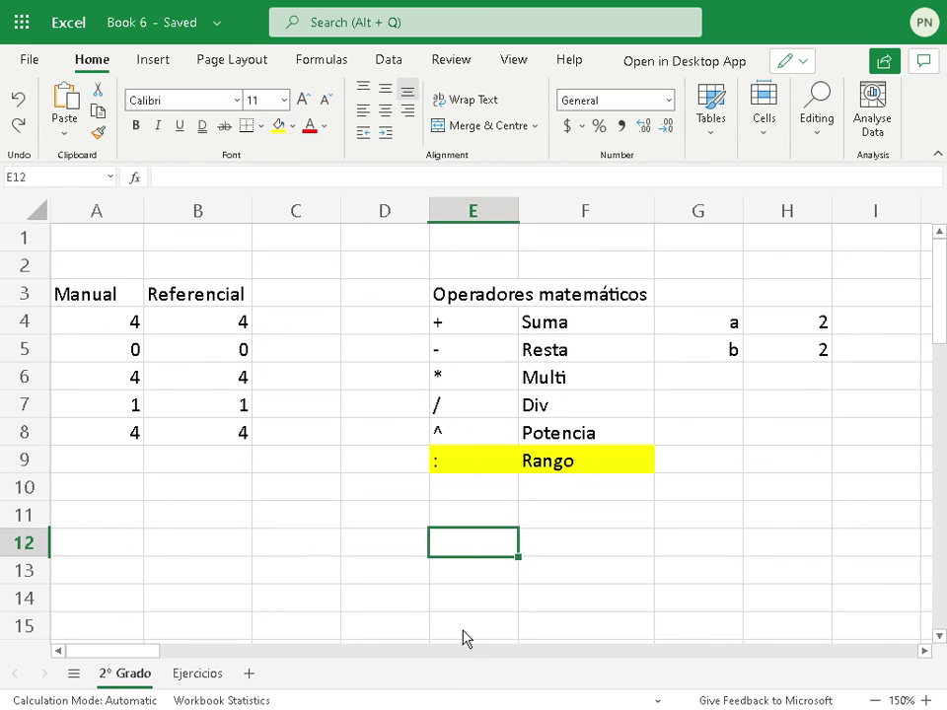
Step: Review the Manual formulas in A4 through A8 one by one
double_click(117, 324)
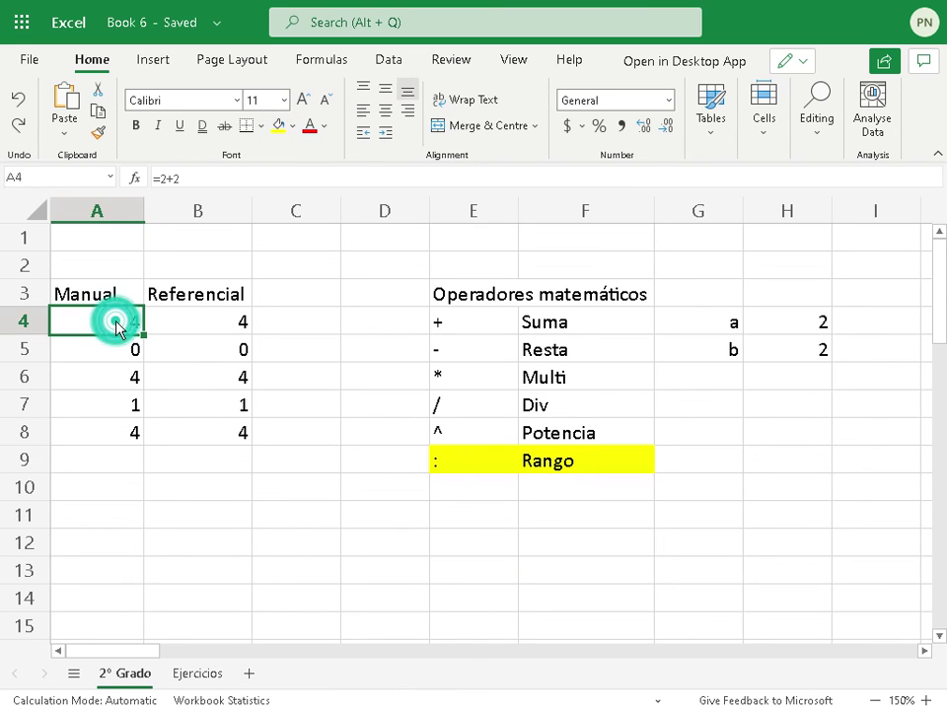
key("Return")
key("F2")
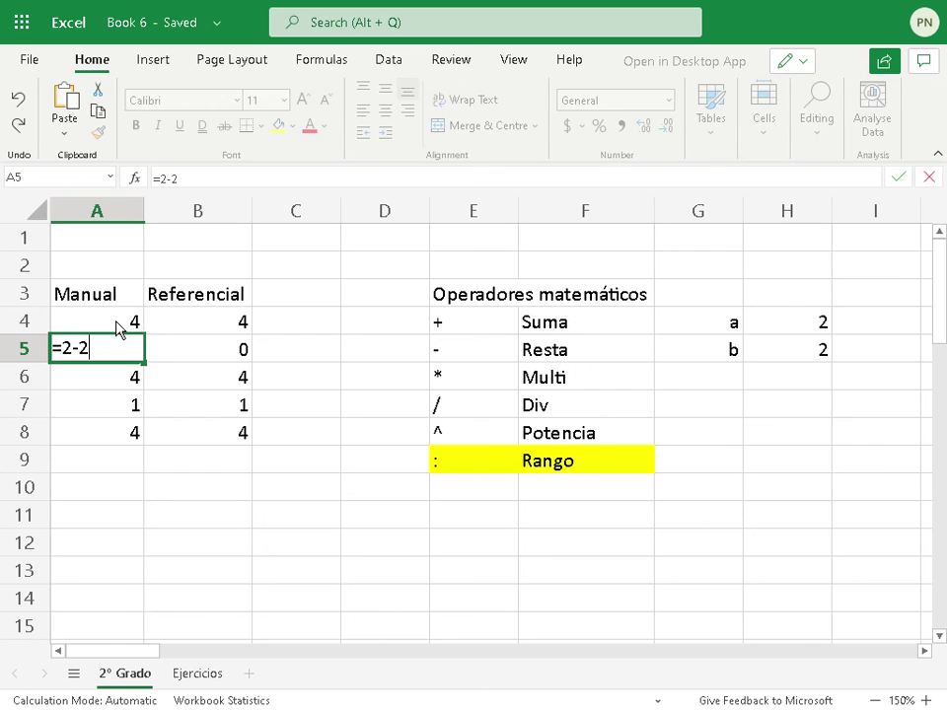
key("Return")
key("F2")
key("Return")
key("F2")
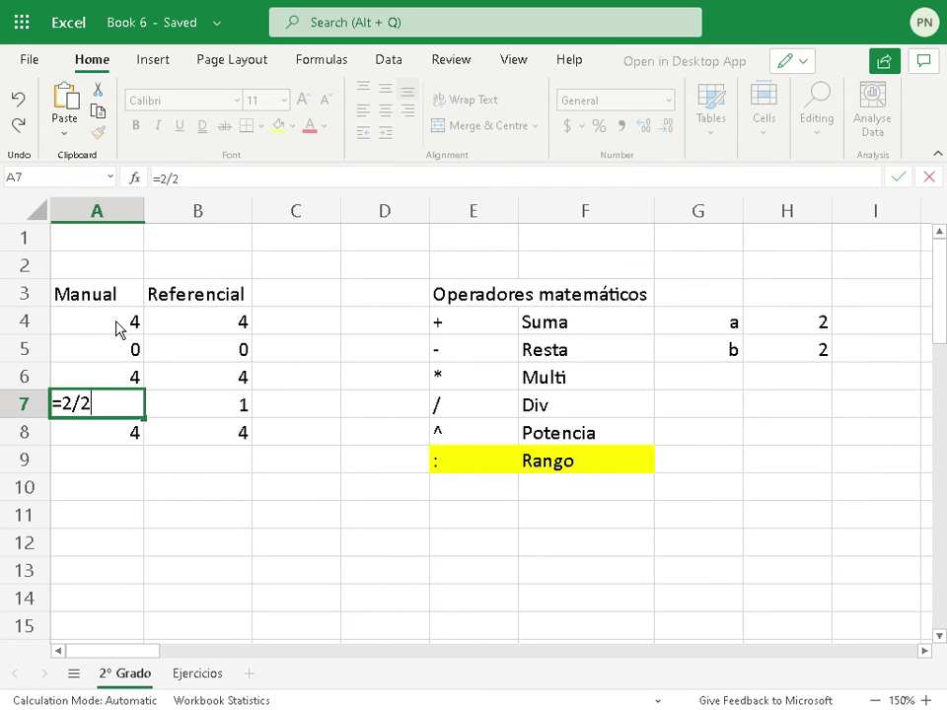
key("Return")
key("F2")
key("ctrl+Return")
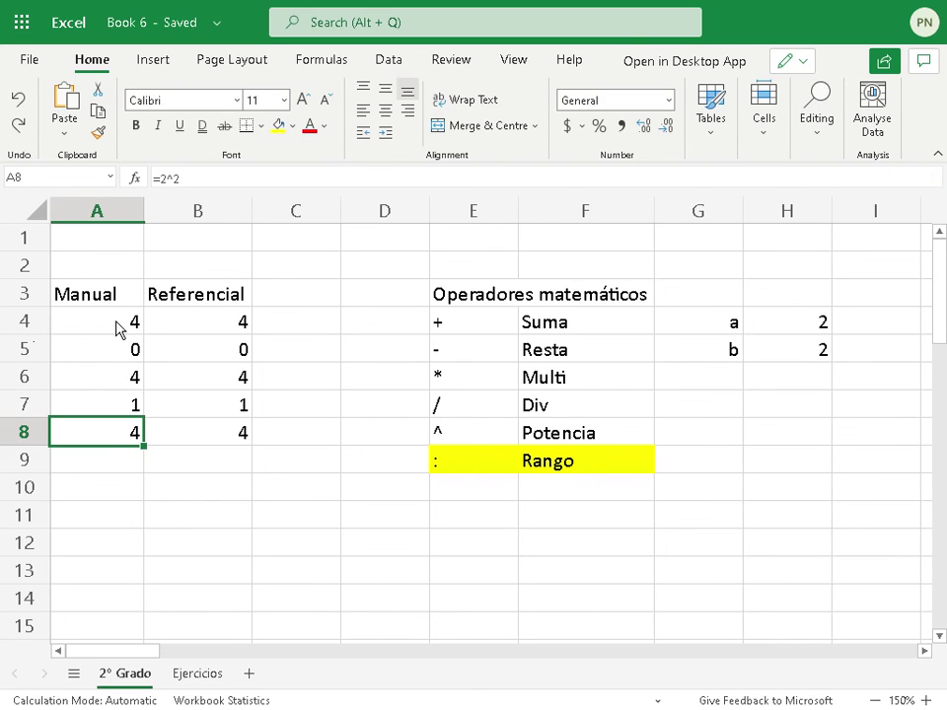
key("Up")
key("Up")
key("Up")
key("Up")
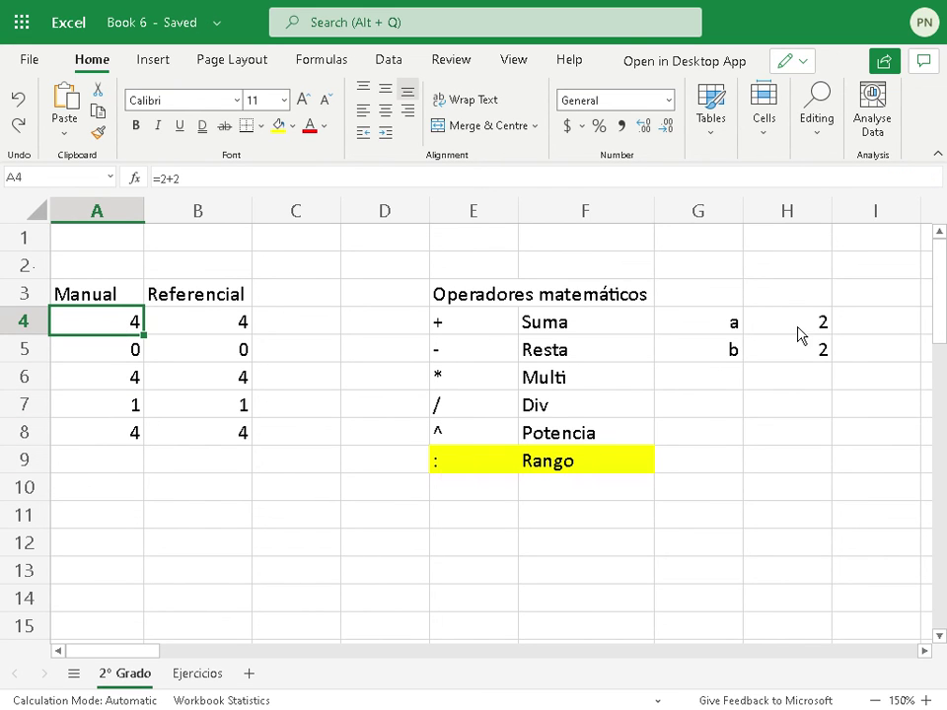
Step: Change a to 3 and b to 4, updating results to 7, -1, 12, 0,75 and 81
left_click(795, 326)
type("3")
key("Return")
type("4")
key("Return")
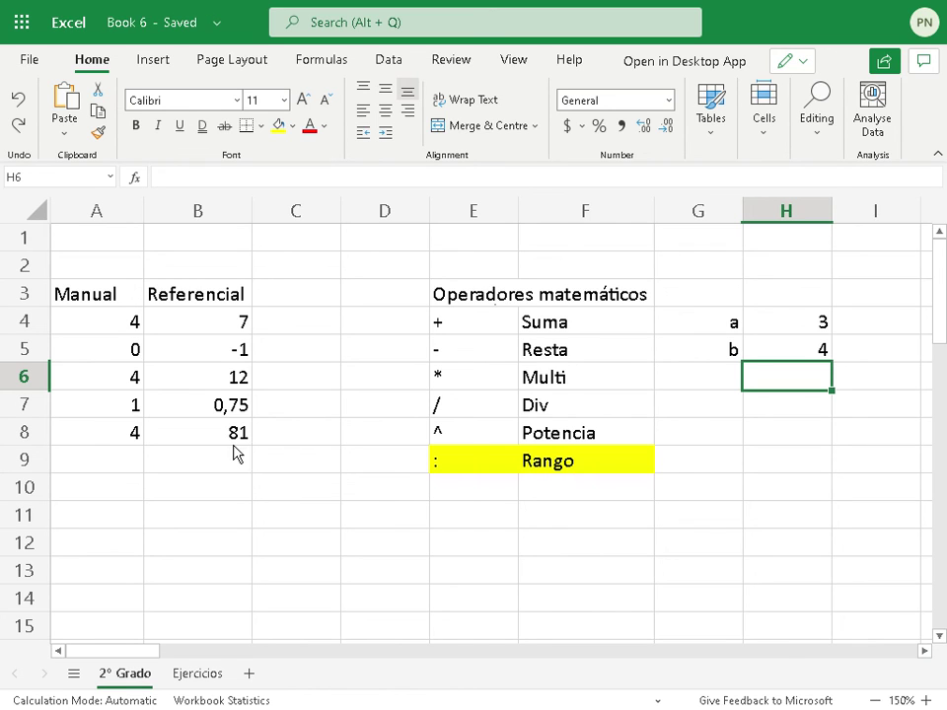
left_click(787, 351)
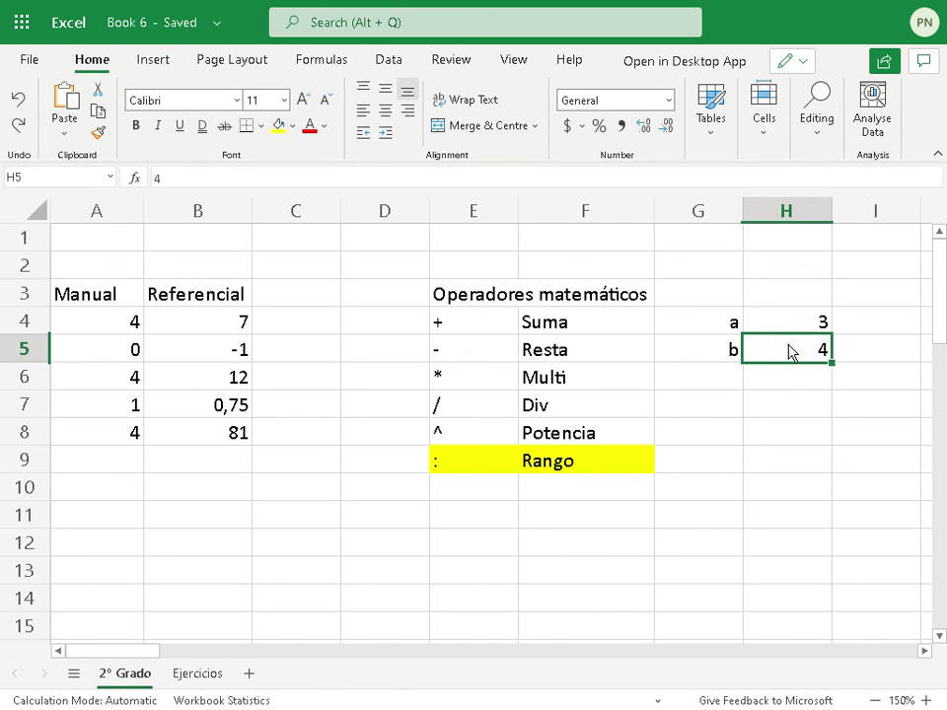
left_click(732, 385)
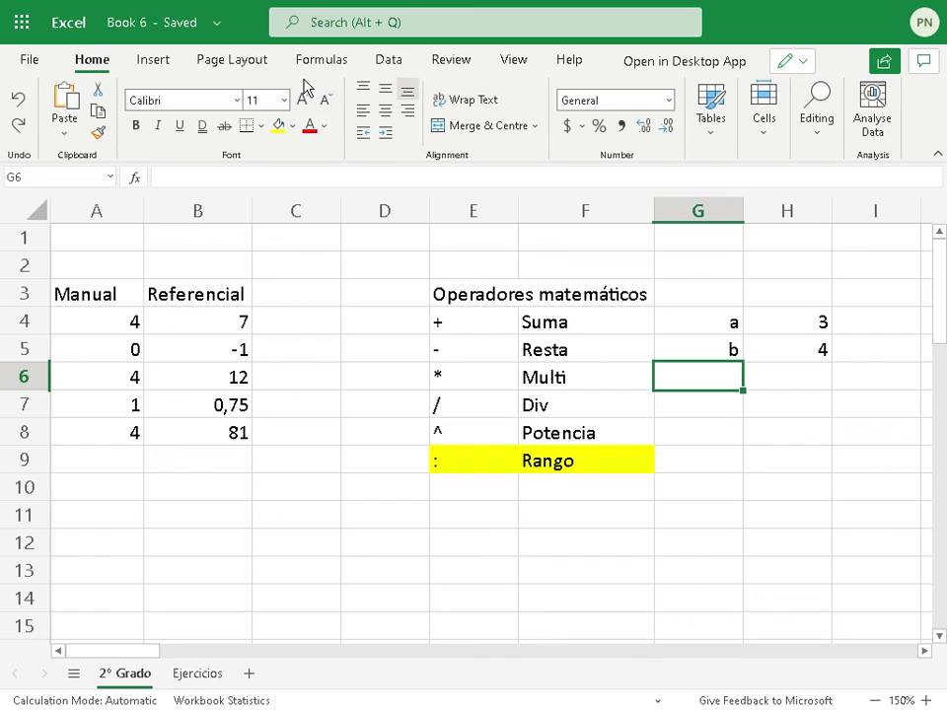
Step: Rename the workbook 'Basics about Excel', then open the sharing options
left_click(179, 29)
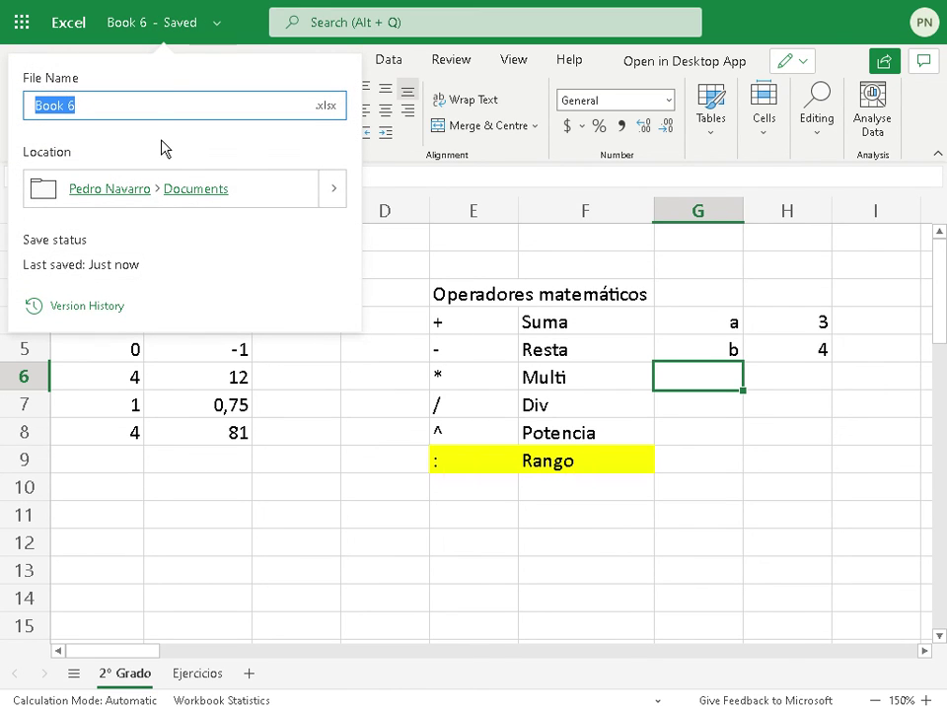
type("Basics")
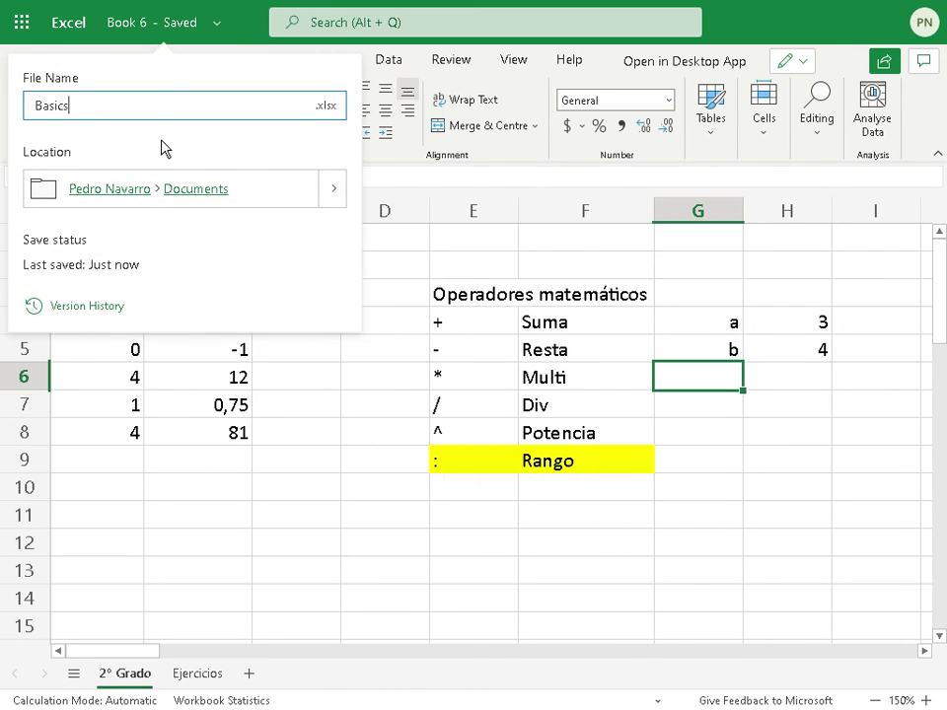
type(" about Excel")
key("Return")
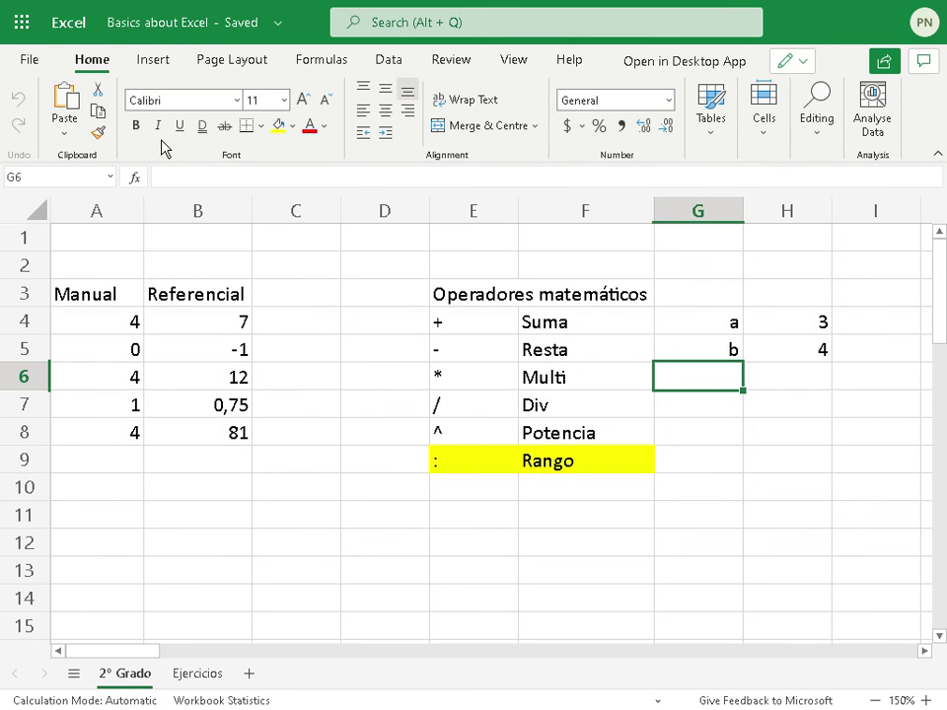
left_click(884, 62)
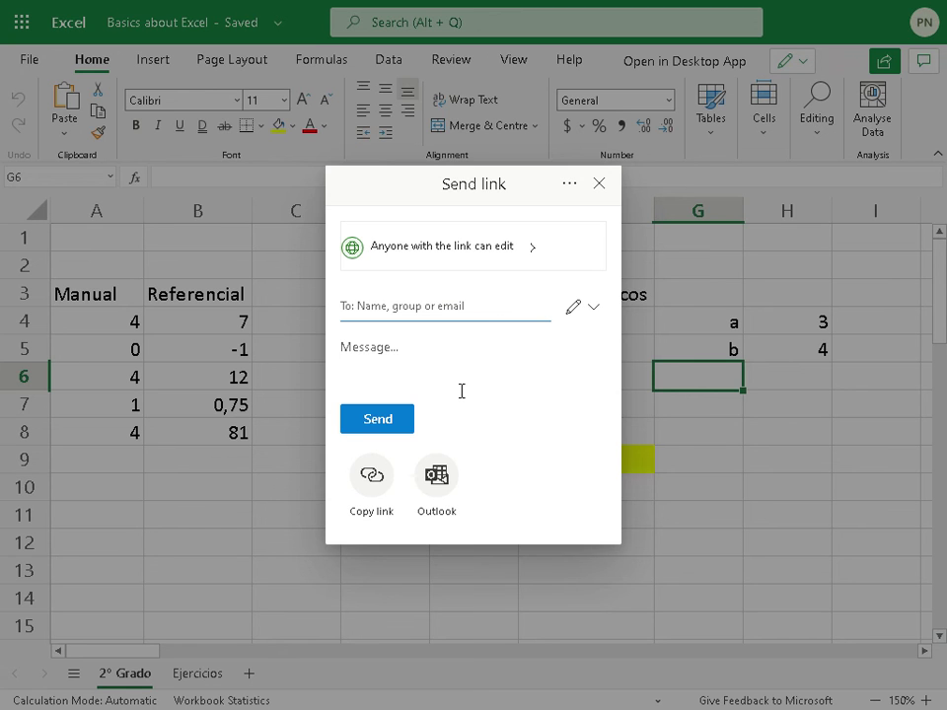
Step: Close the Send link dialog without sharing 'Basics about Excel', then bring up the Windows Start menu
left_click(682, 536)
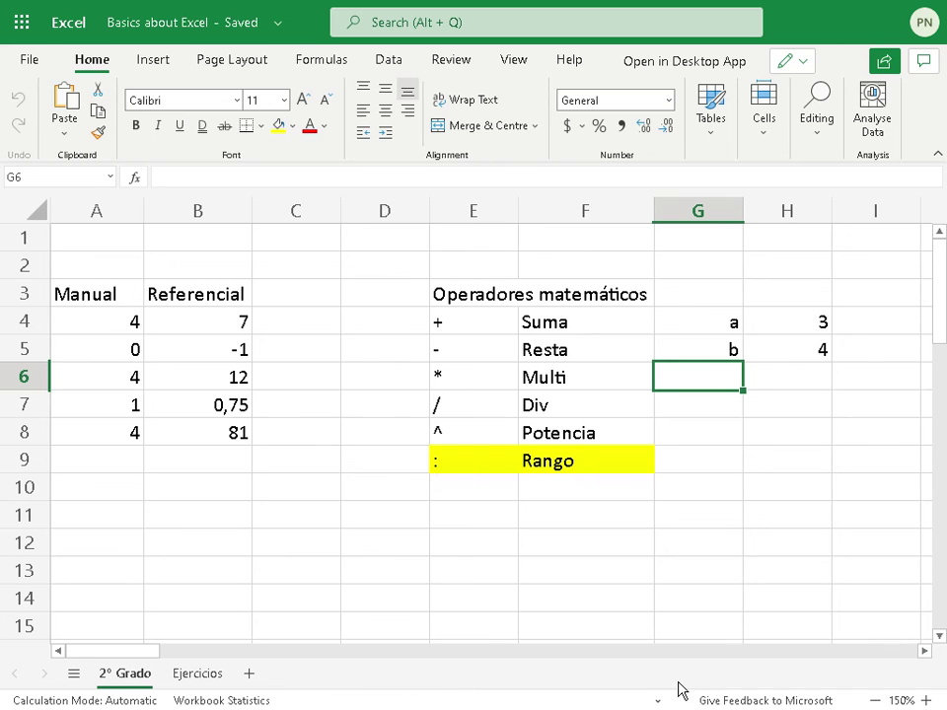
key("super")
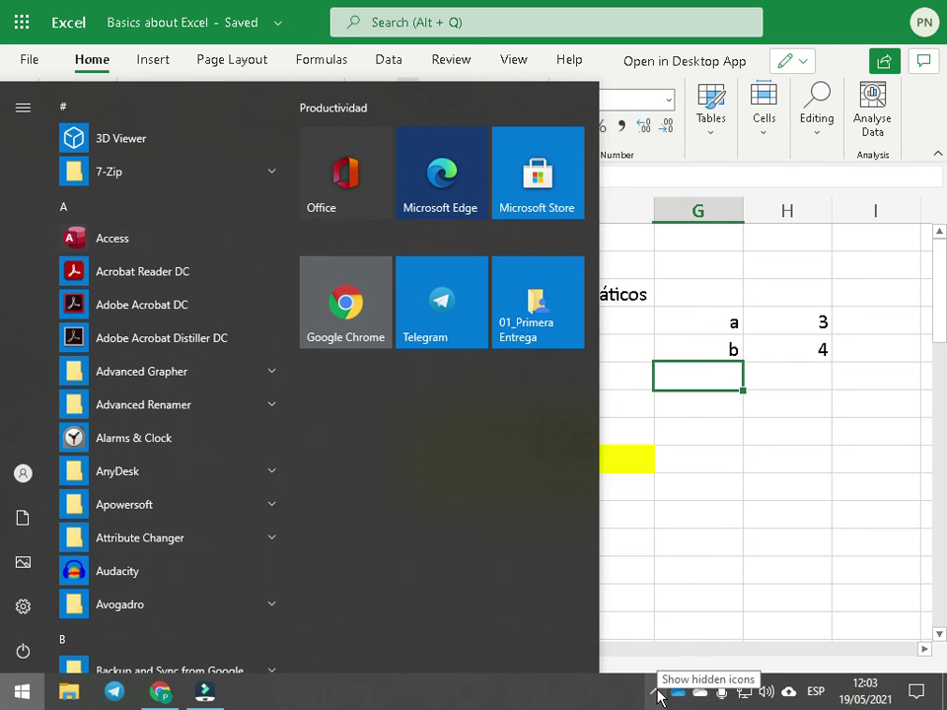